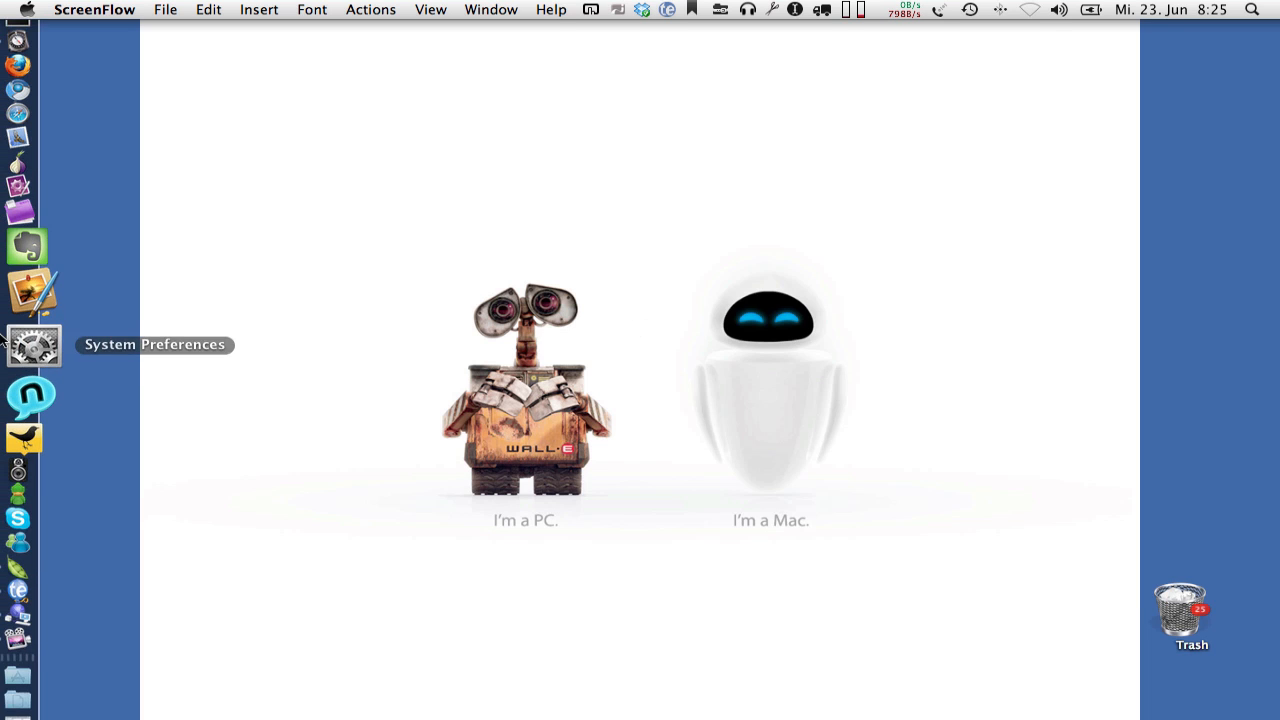
- Open the Time Machine preferences in System Preferences and unlock them with the account password
{"action": "right_click", "coordinate": [22, 343]}
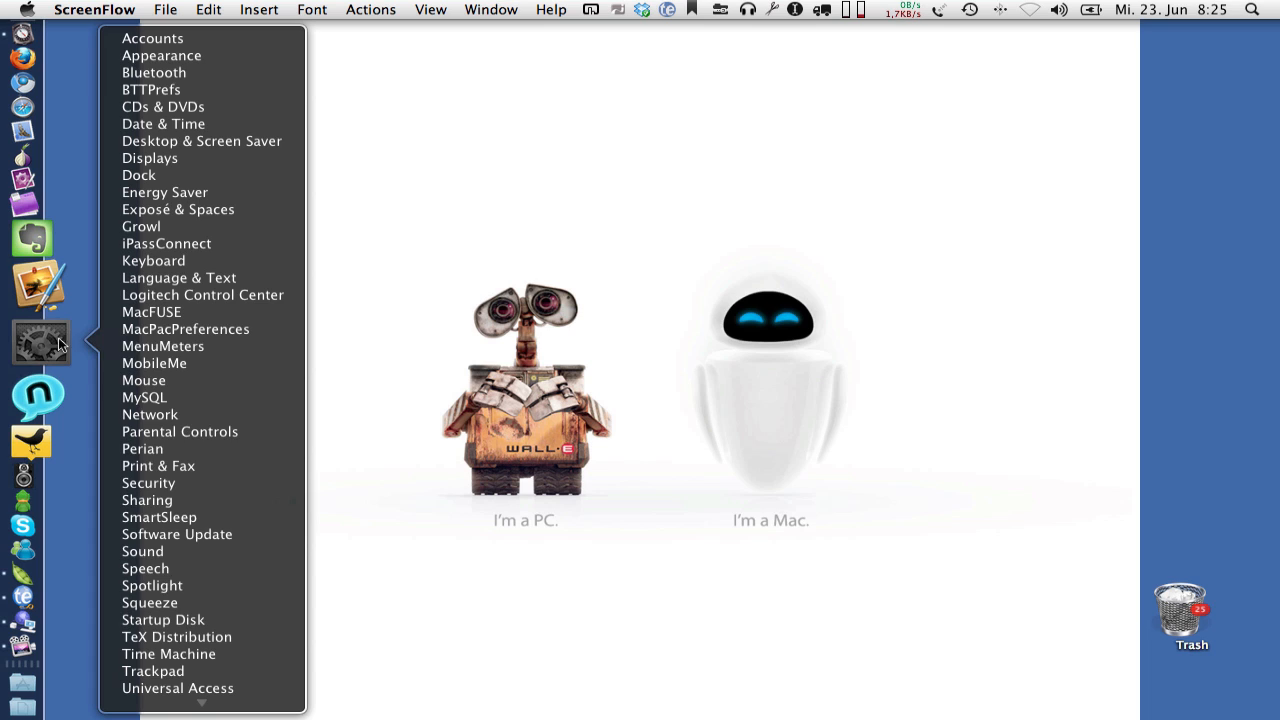
{"action": "left_click", "coordinate": [196, 660]}
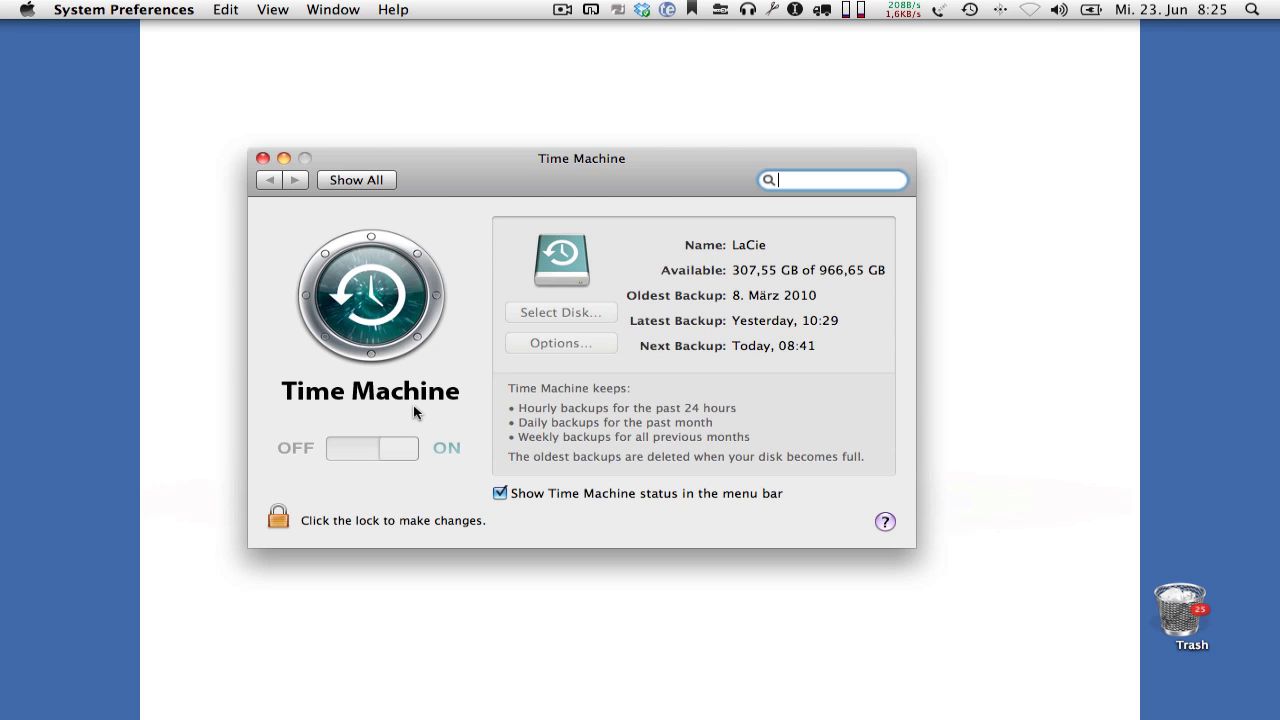
{"action": "left_click", "coordinate": [278, 518]}
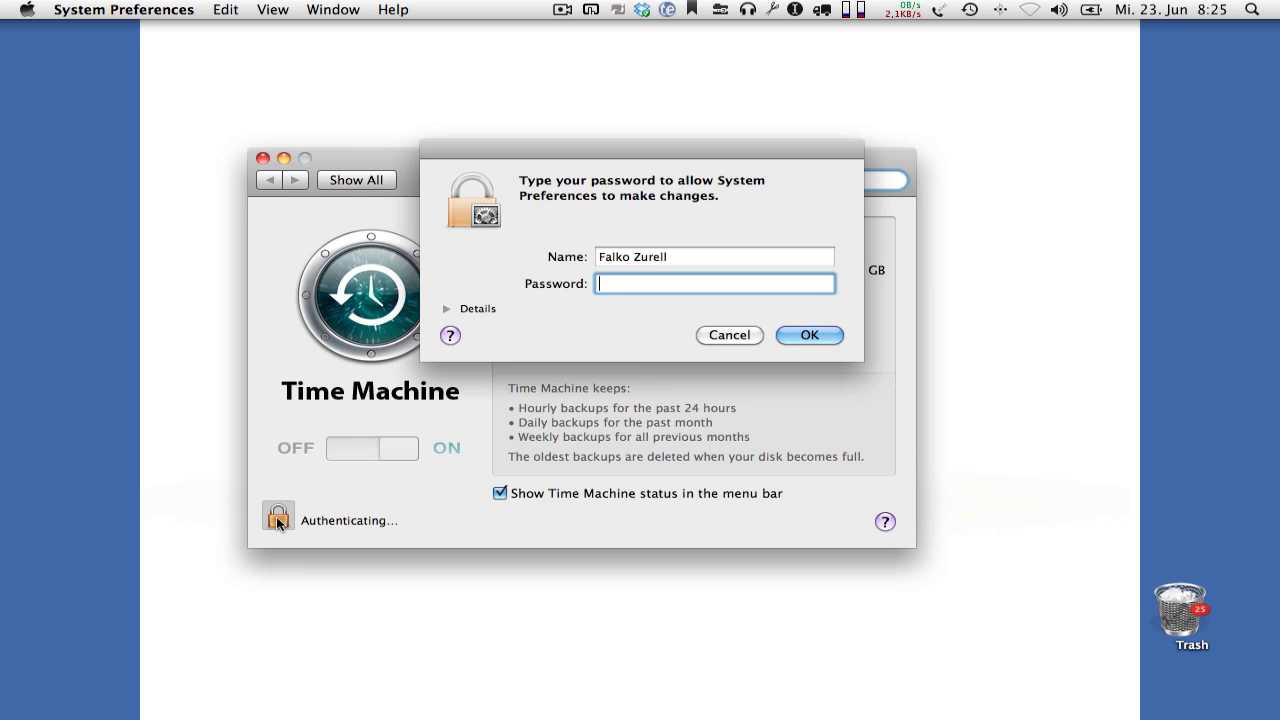
{"action": "type", "text": "••••••••"}
{"action": "key", "text": "Return"}
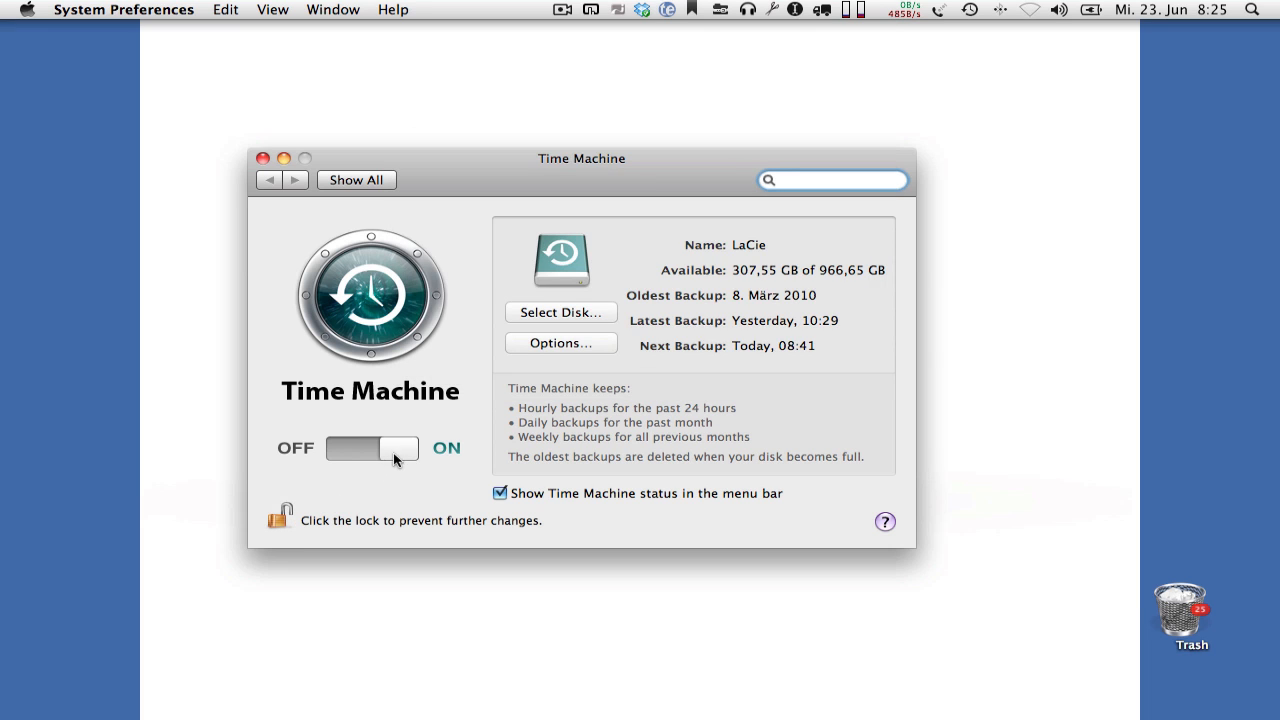
- Switch Time Machine off and quit System Preferences
{"action": "left_click", "coordinate": [360, 448]}
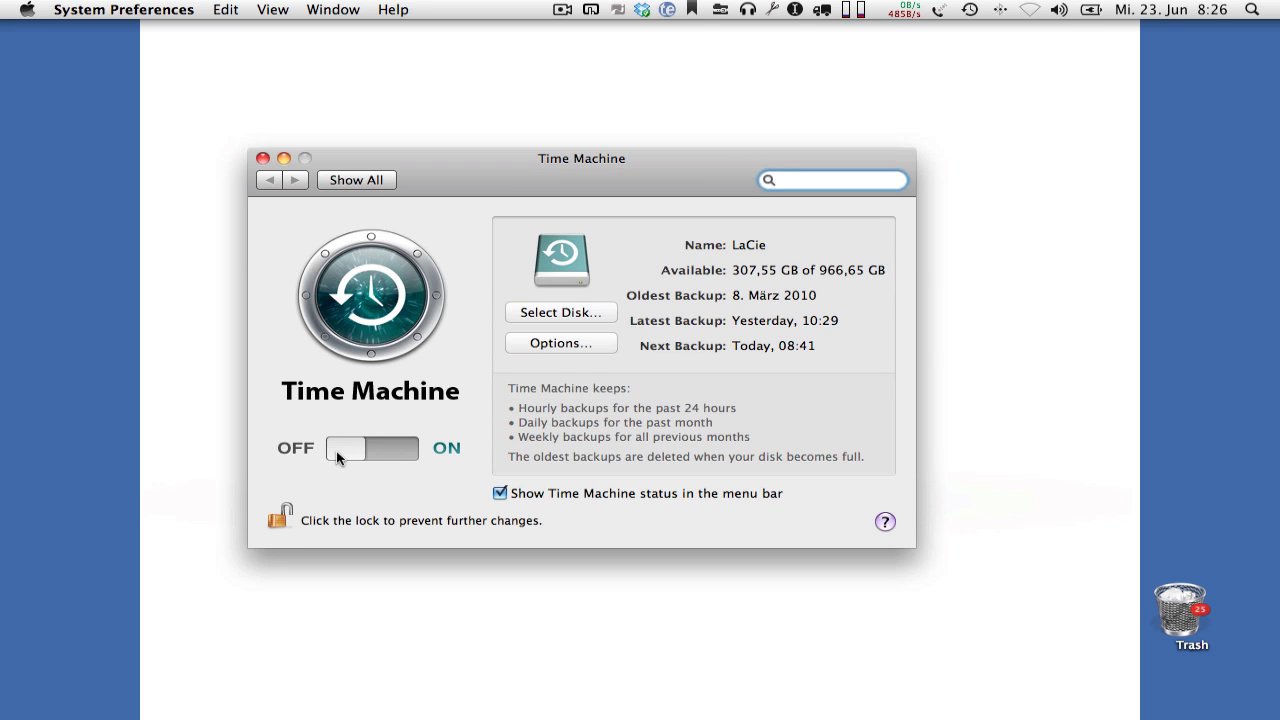
{"action": "left_click", "coordinate": [355, 182]}
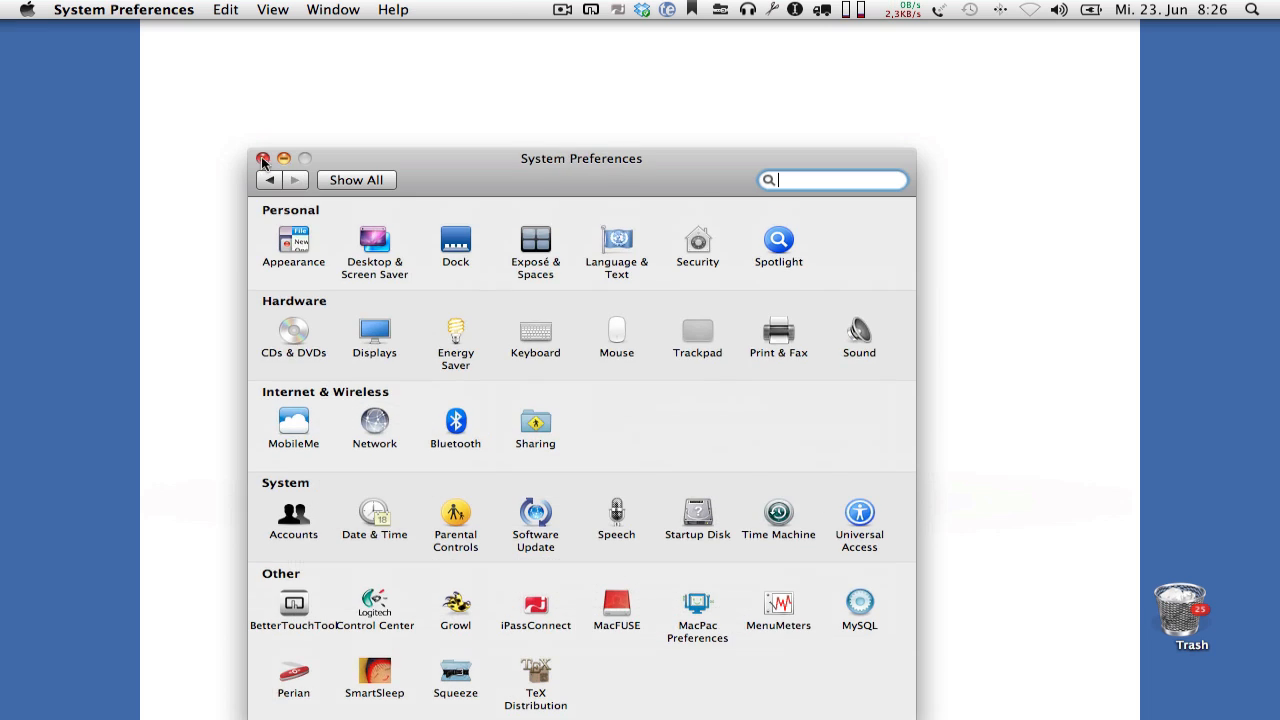
{"action": "key", "text": "super+q"}
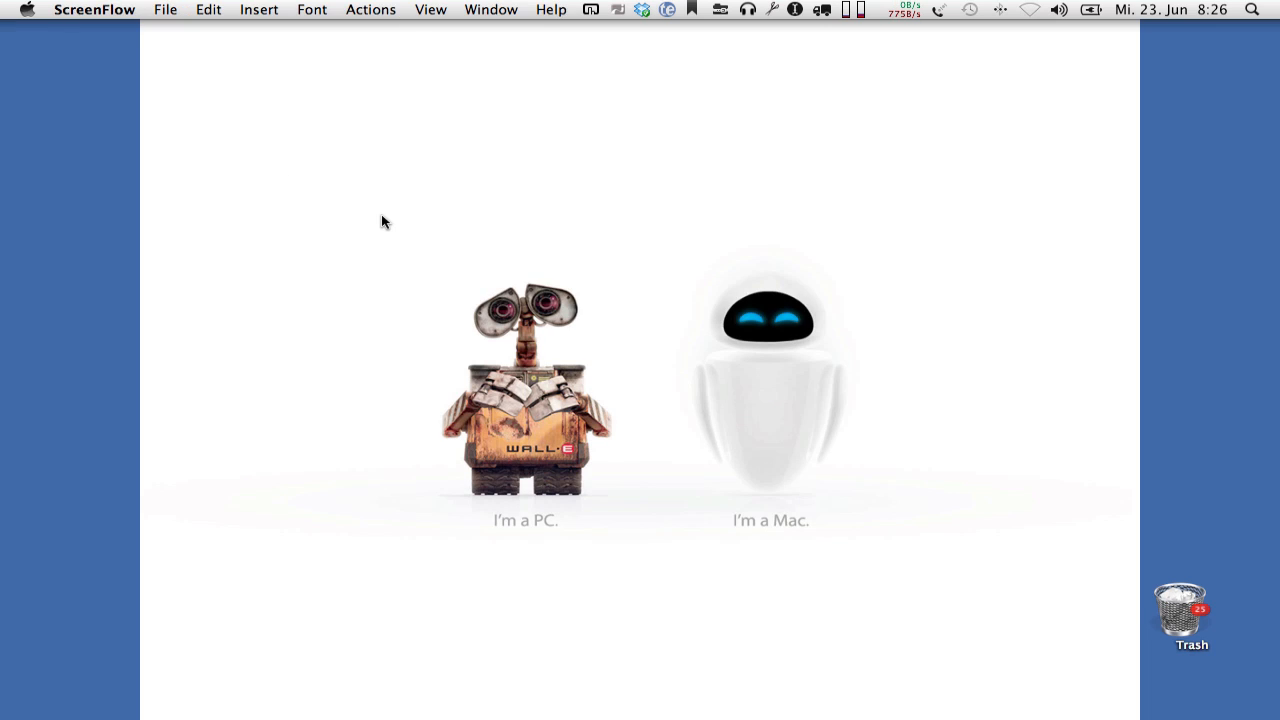
- Open Disk Utility and show the partition settings of the 160,04 GB LaCie Group SA disk
{"action": "key", "text": "super+space"}
{"action": "type", "text": "du"}
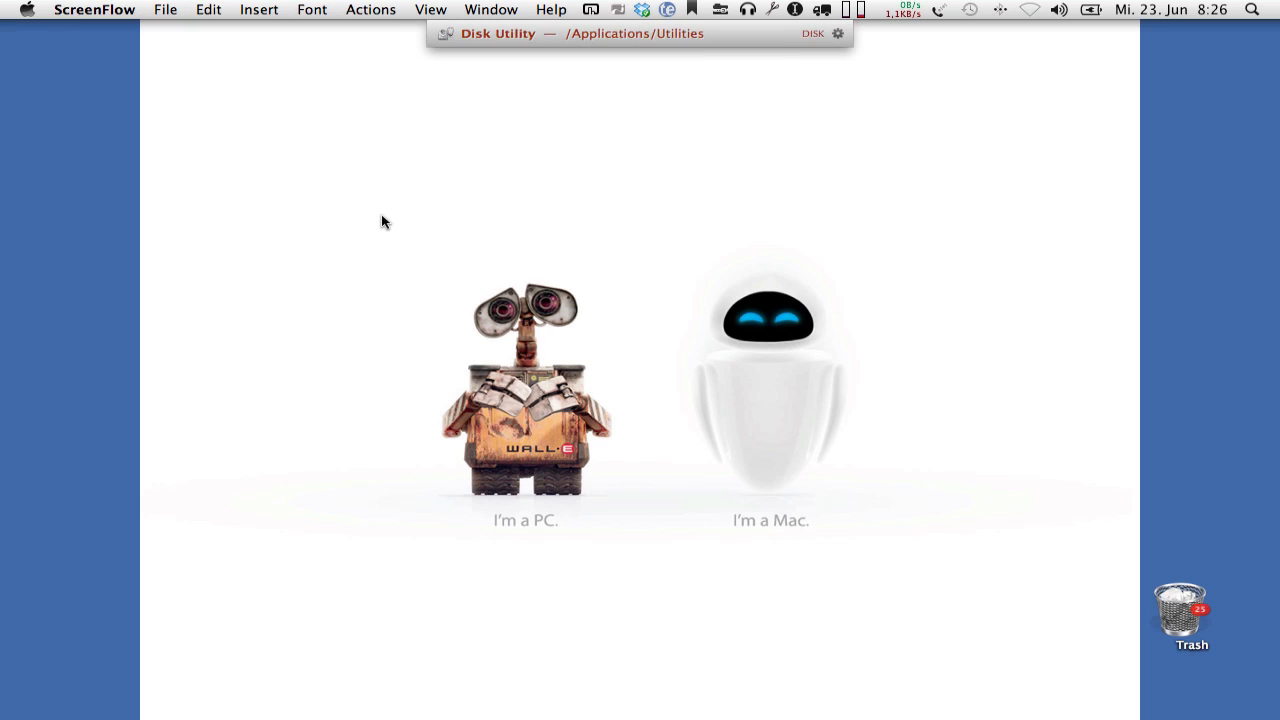
{"action": "key", "text": "Return"}
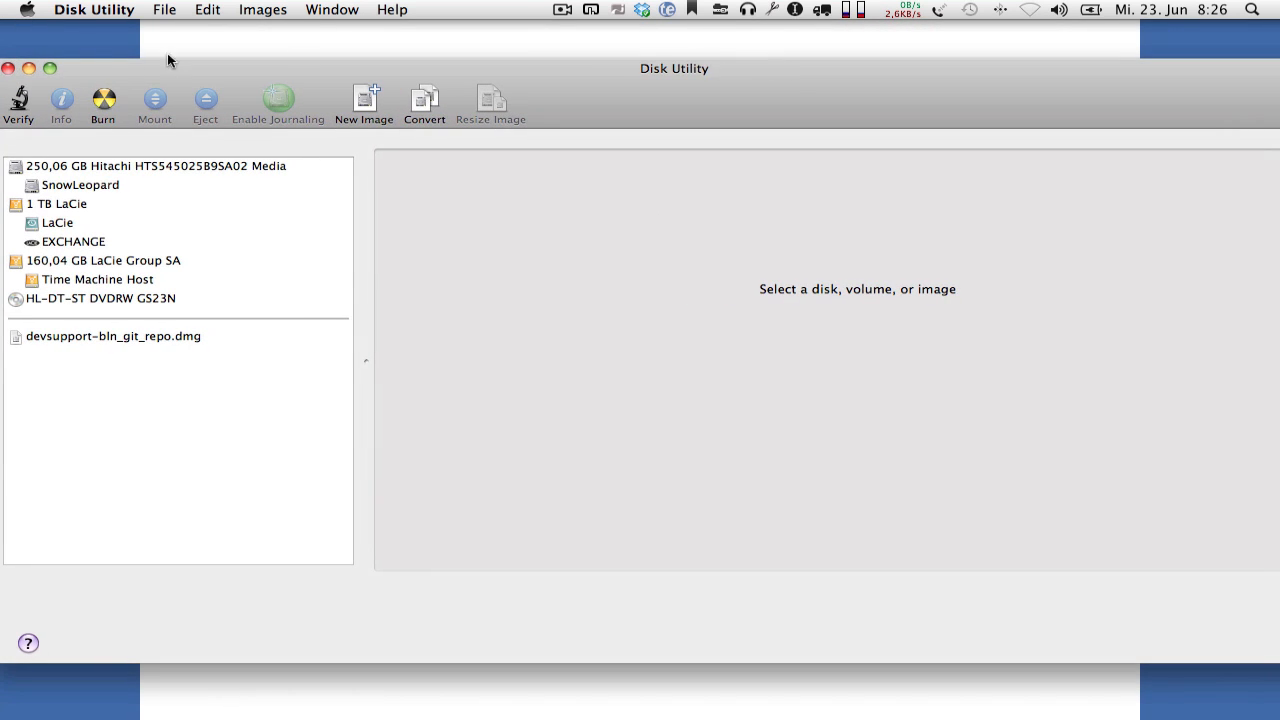
{"action": "left_click", "coordinate": [52, 68]}
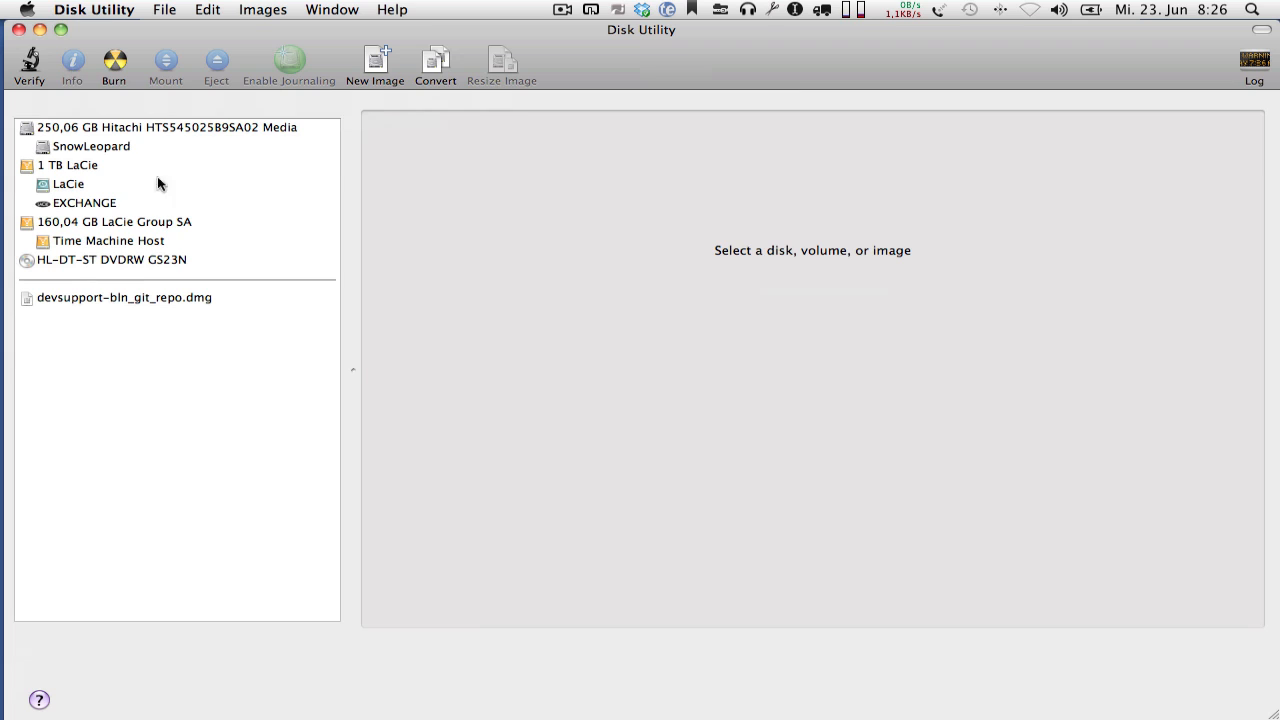
{"action": "left_click", "coordinate": [127, 224]}
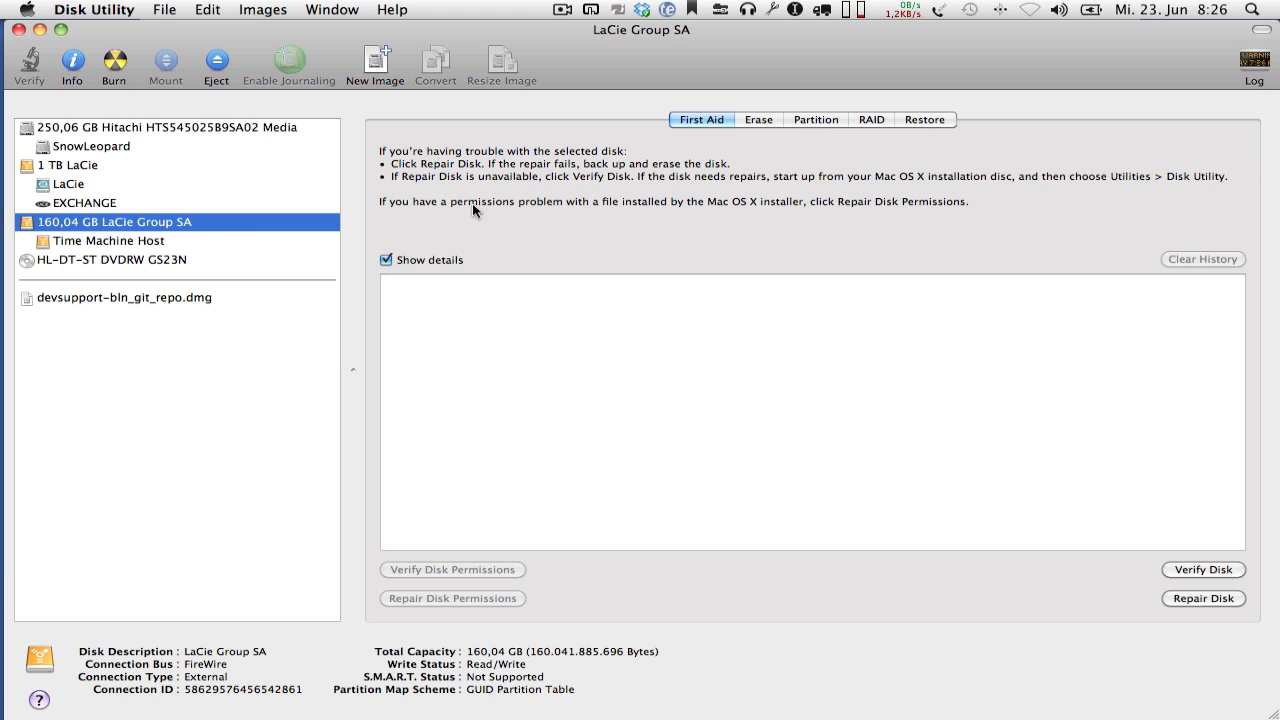
{"action": "left_click", "coordinate": [816, 120]}
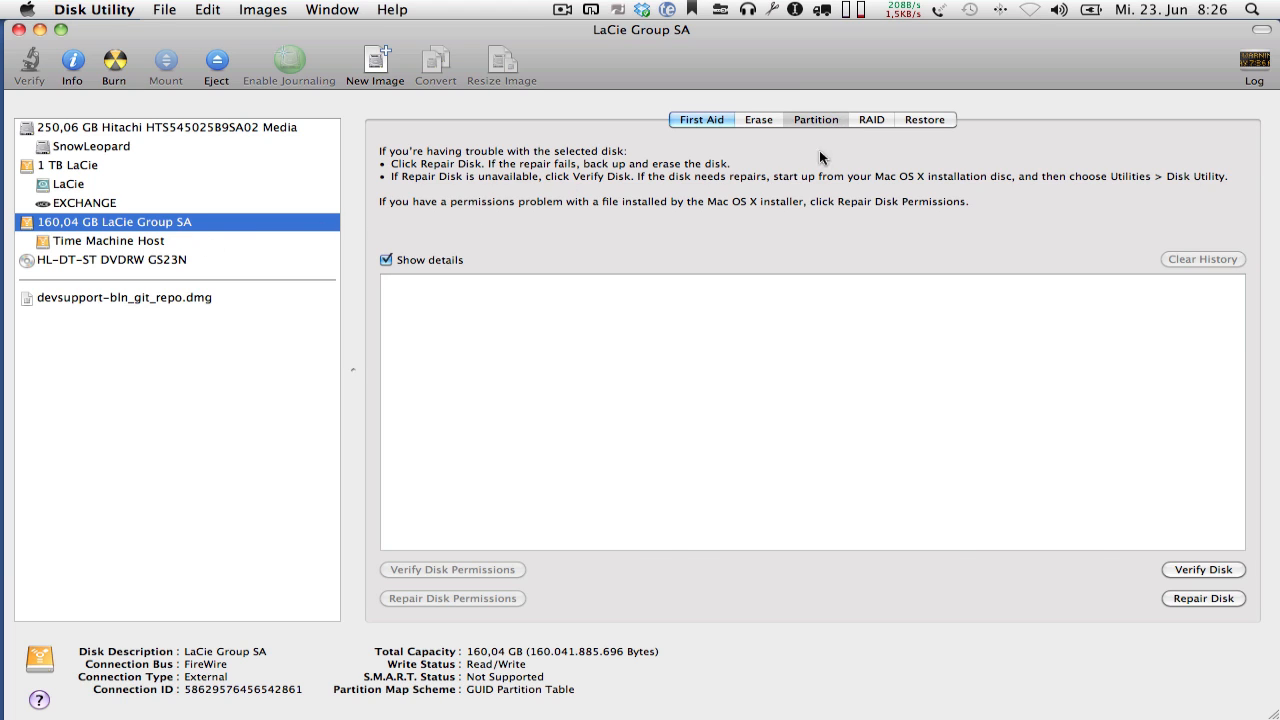
- Repartition the LaCie Group SA disk as one Mac OS Extended (Journaled) partition named "Backup Host"
{"action": "left_click", "coordinate": [463, 182]}
{"action": "left_click", "coordinate": [462, 190]}
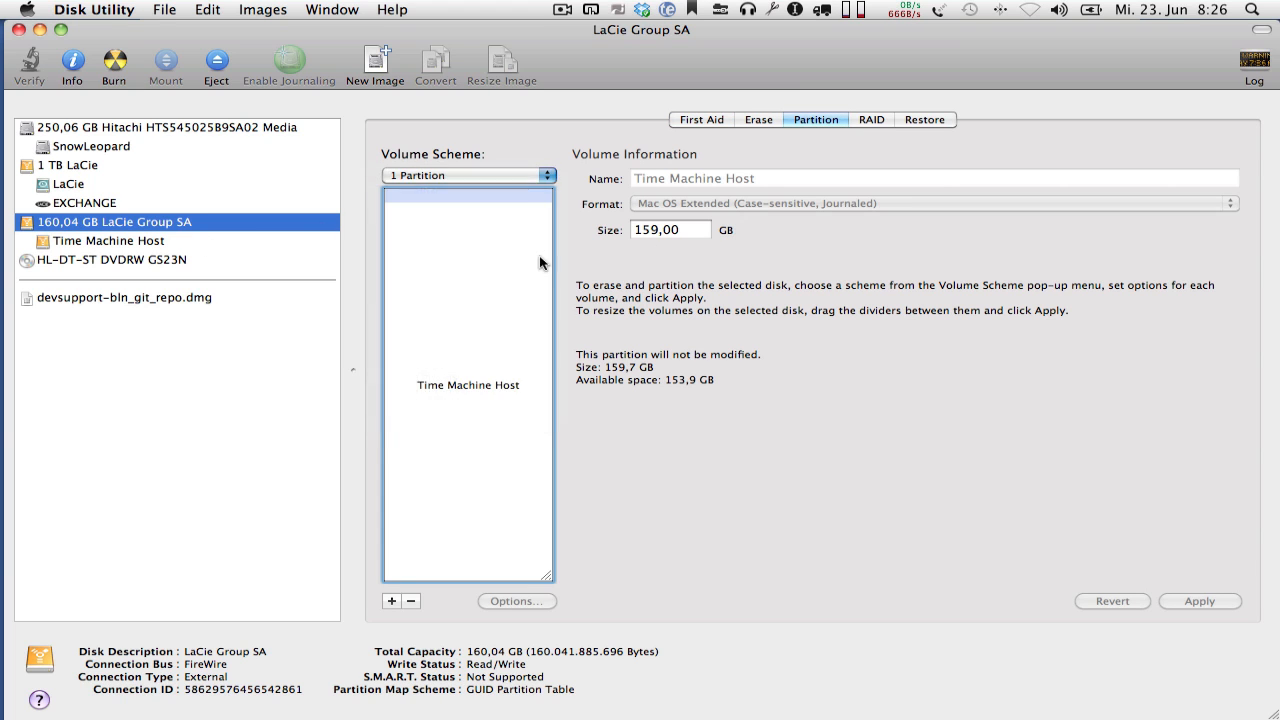
{"action": "left_click_drag", "start_coordinate": [734, 177], "coordinate": [608, 171]}
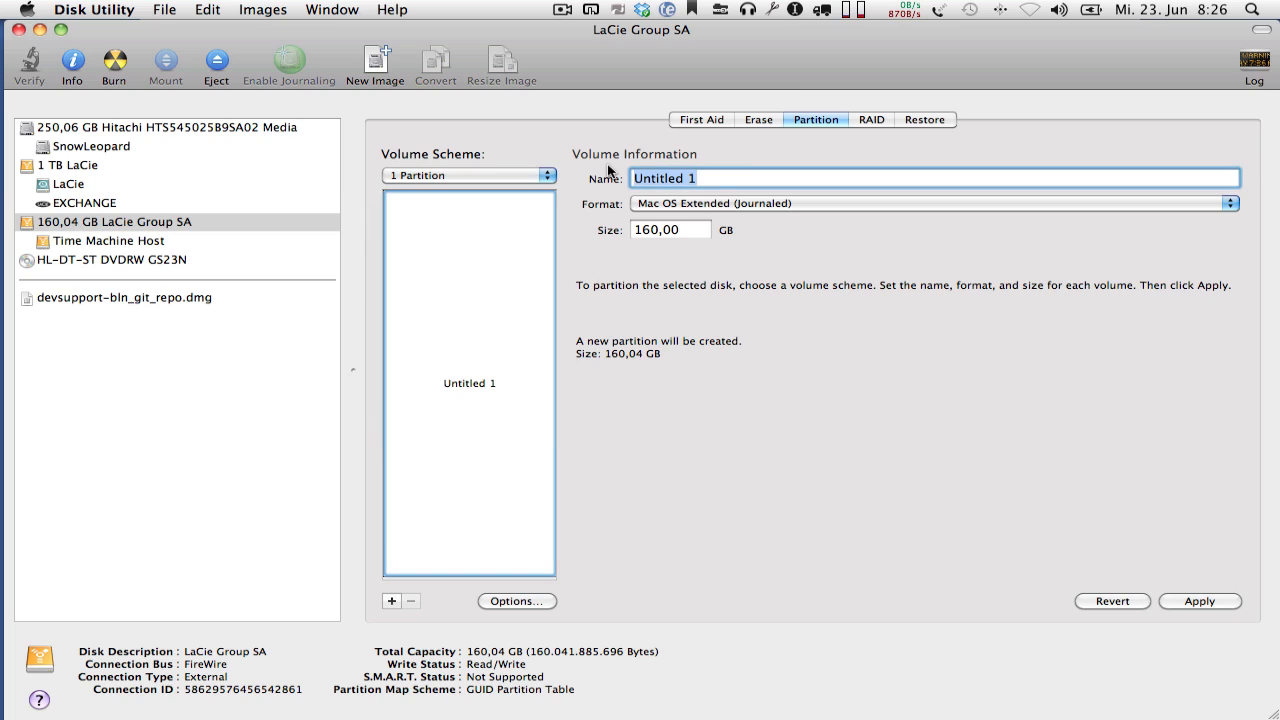
{"action": "type", "text": "Backup Host"}
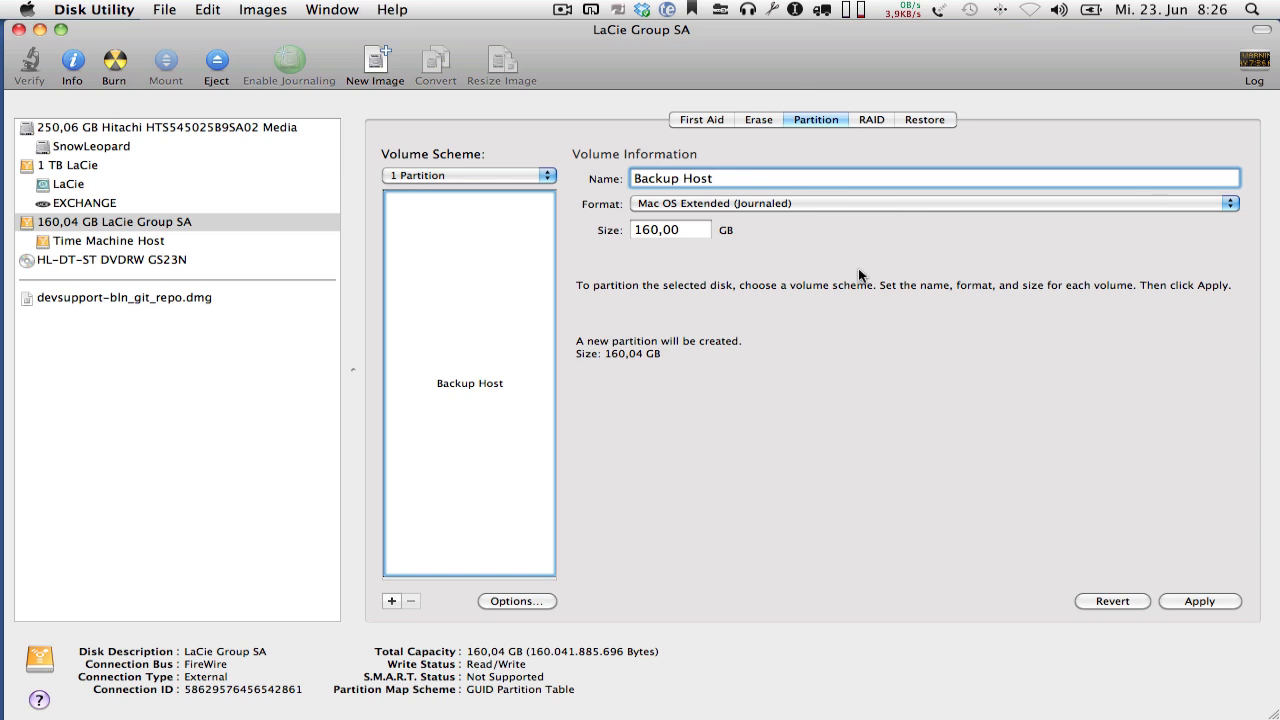
{"action": "left_click", "coordinate": [1200, 601]}
{"action": "left_click", "coordinate": [786, 275]}
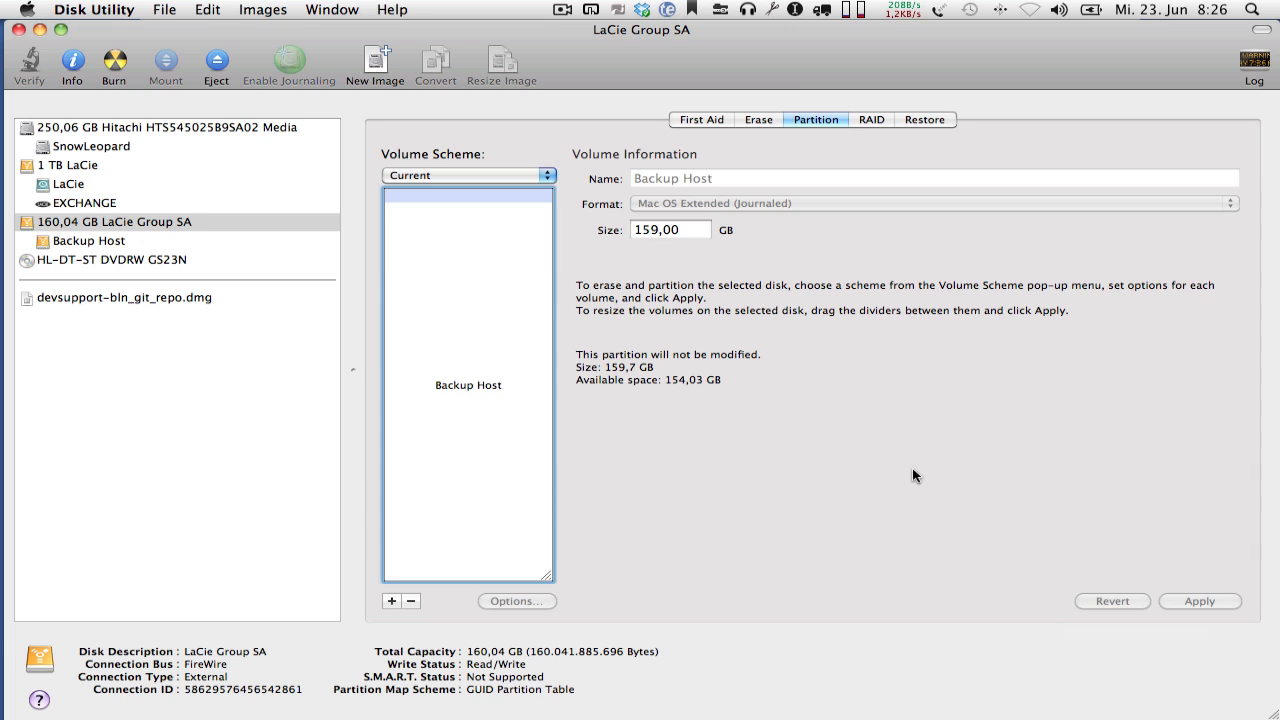
- Minimize Disk Utility and show the contents of the Backup Host volume in Path Finder
{"action": "left_click", "coordinate": [40, 29]}
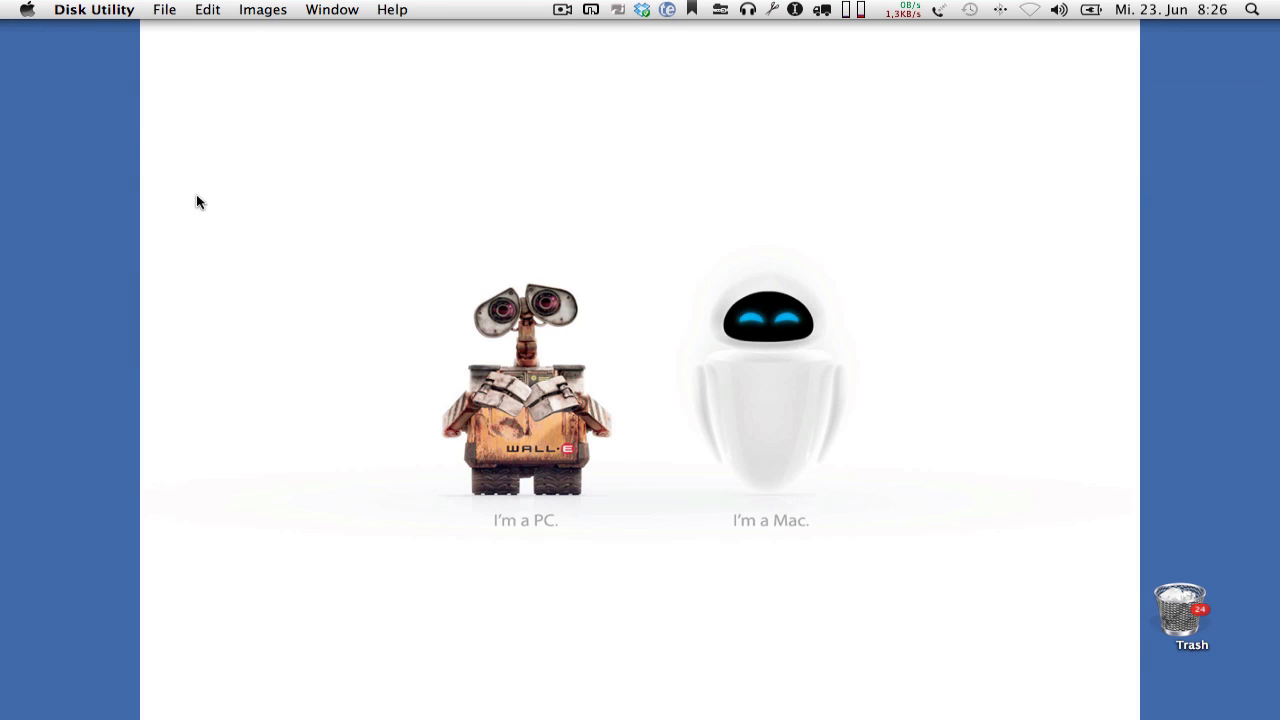
{"action": "left_click", "coordinate": [38, 95]}
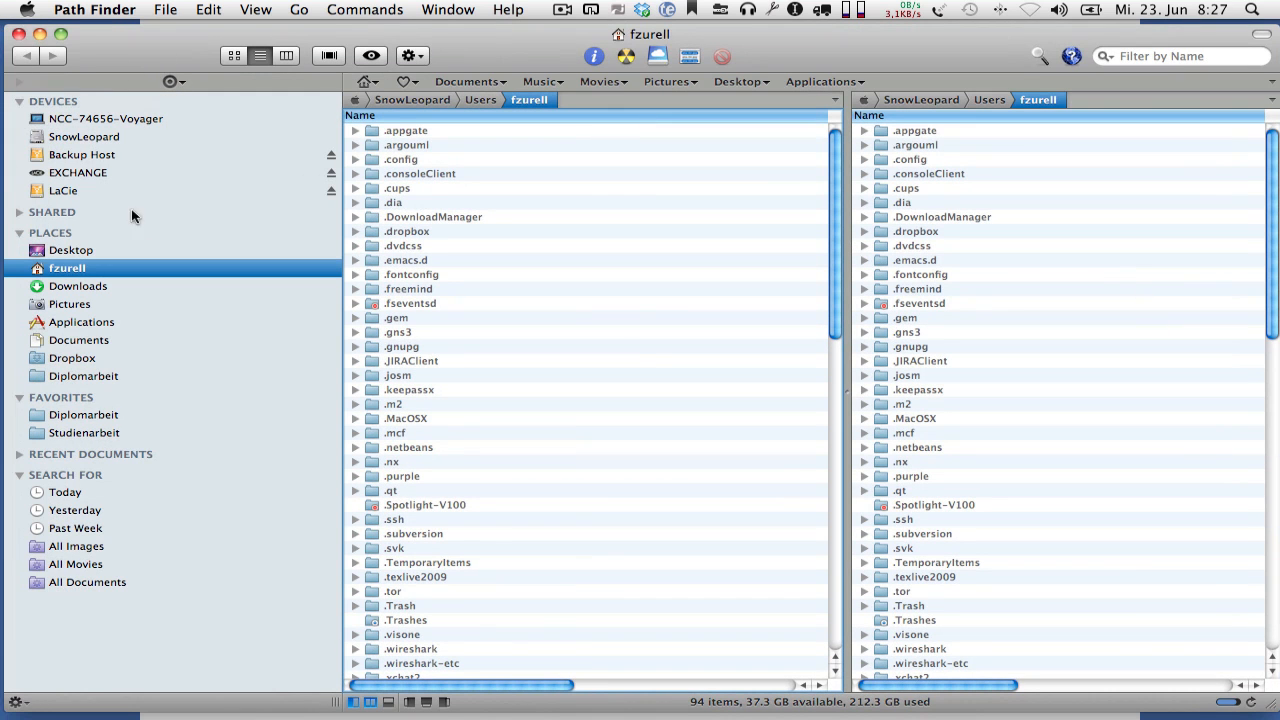
{"action": "left_click", "coordinate": [97, 159]}
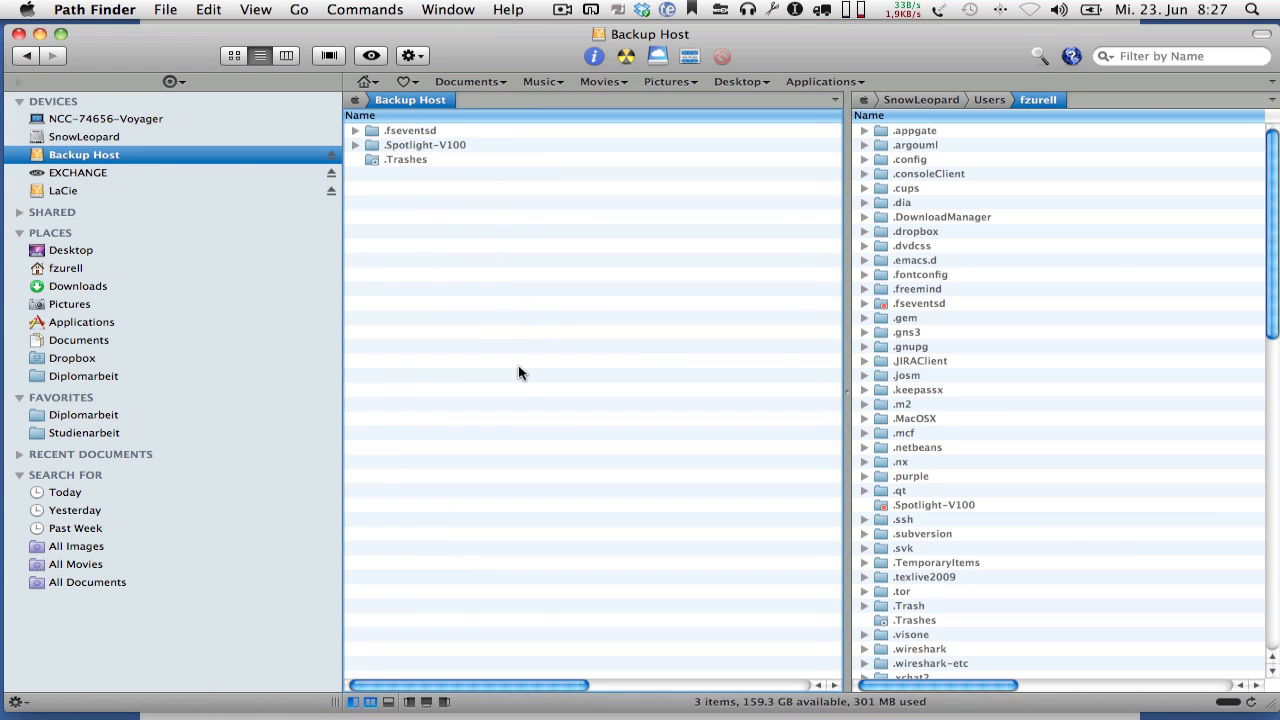
- Reopen the Time Machine preferences in System Preferences and unlock them by entering the account password
{"action": "mouse_move", "coordinate": [6, 358]}
{"action": "right_click", "coordinate": [27, 330]}
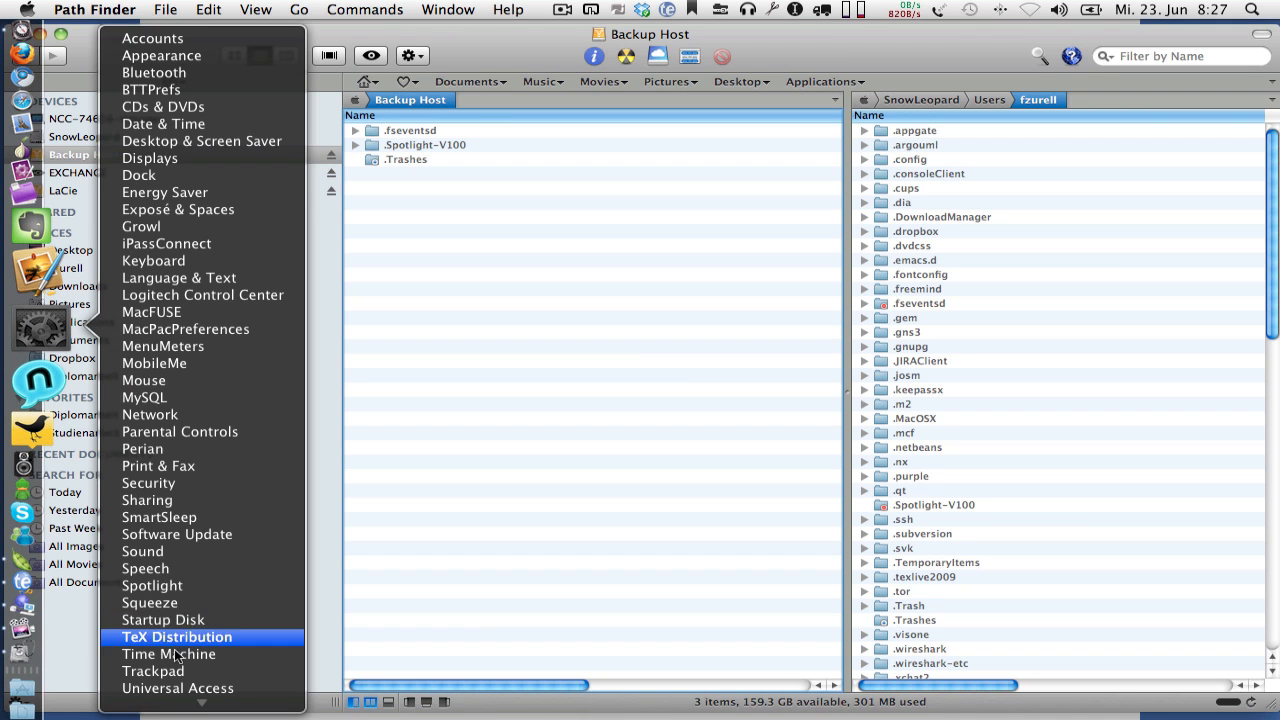
{"action": "left_click", "coordinate": [175, 654]}
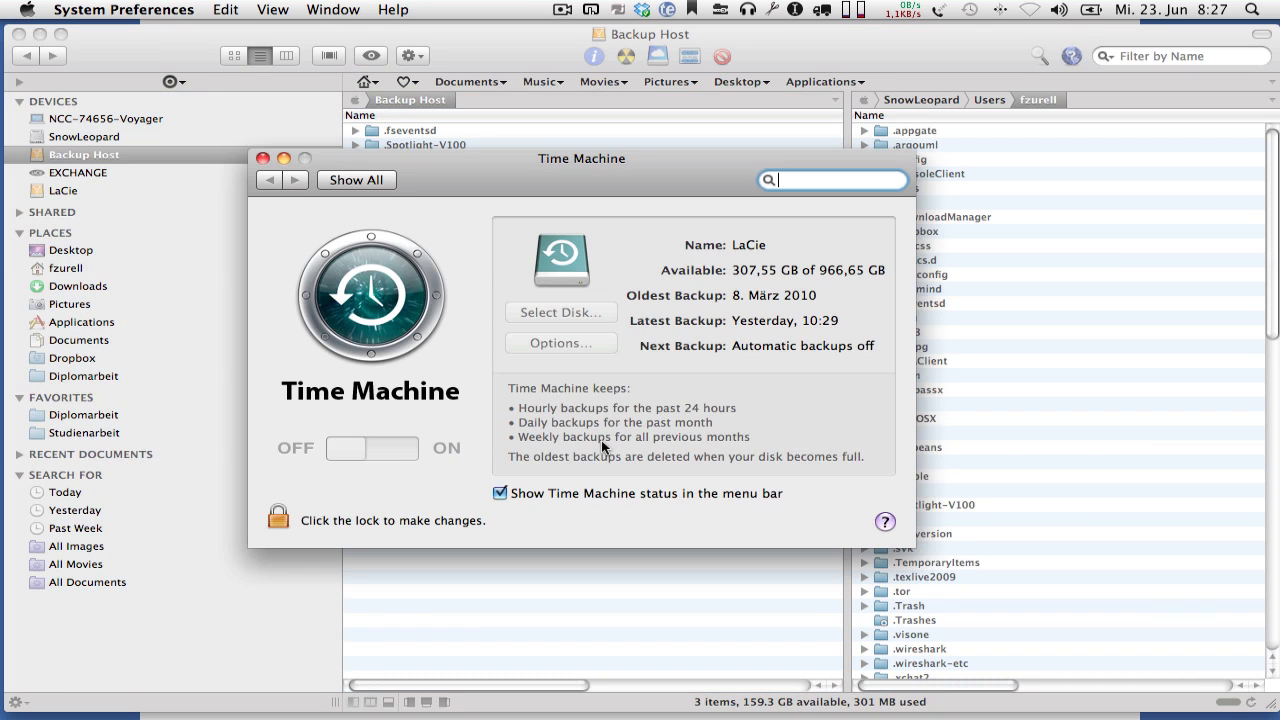
{"action": "left_click", "coordinate": [279, 516]}
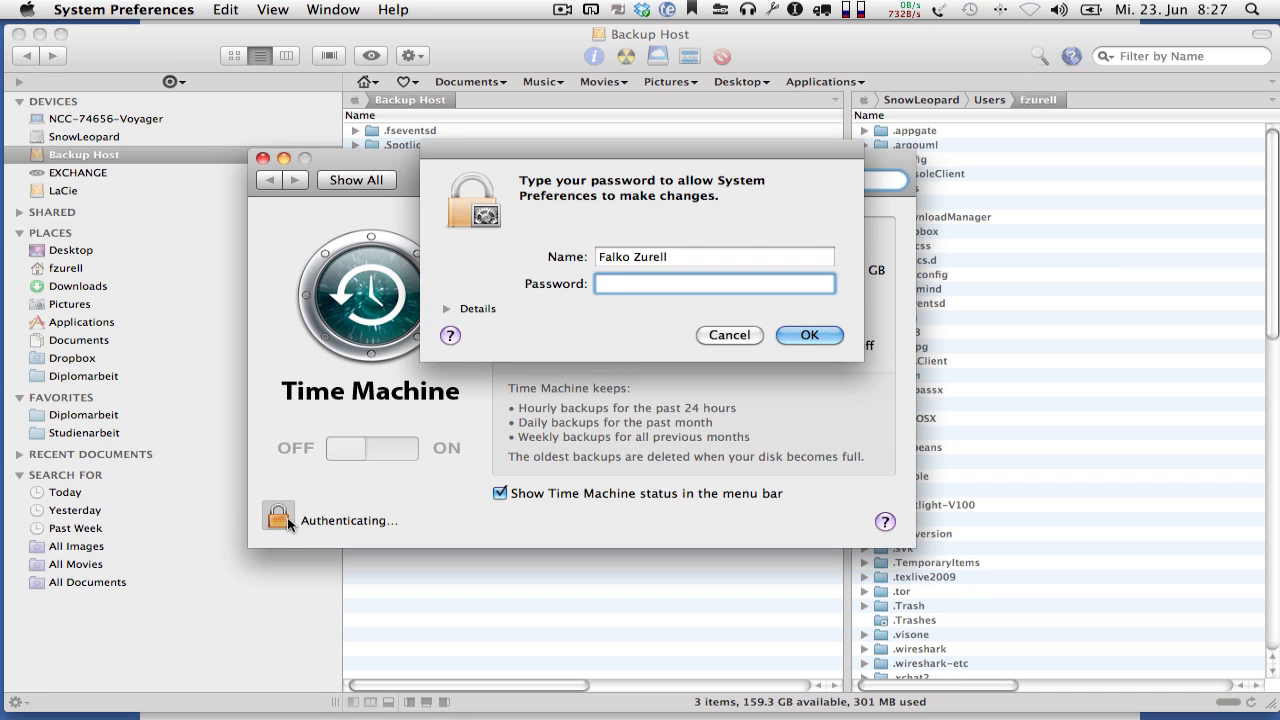
{"action": "type", "text": "••••••••"}
{"action": "key", "text": "Return"}
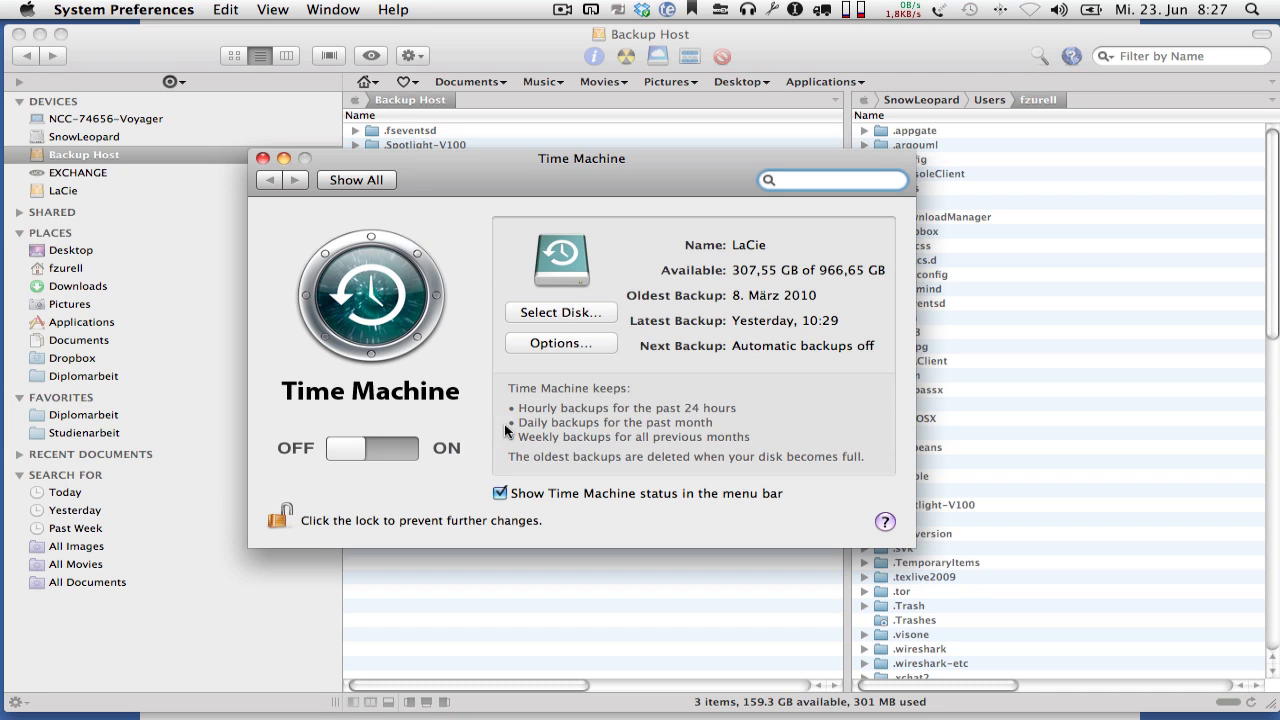
- Select the Backup Host volume as the Time Machine backup disk
{"action": "left_click", "coordinate": [552, 312]}
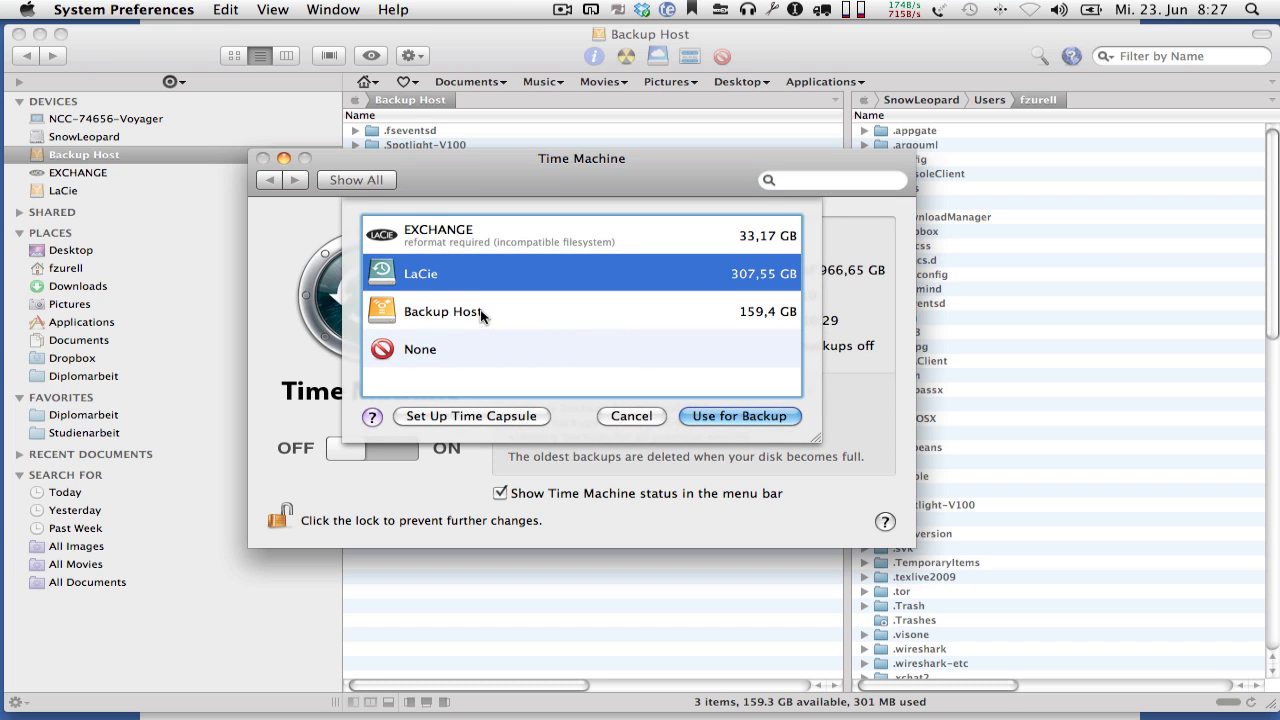
{"action": "left_click", "coordinate": [440, 316]}
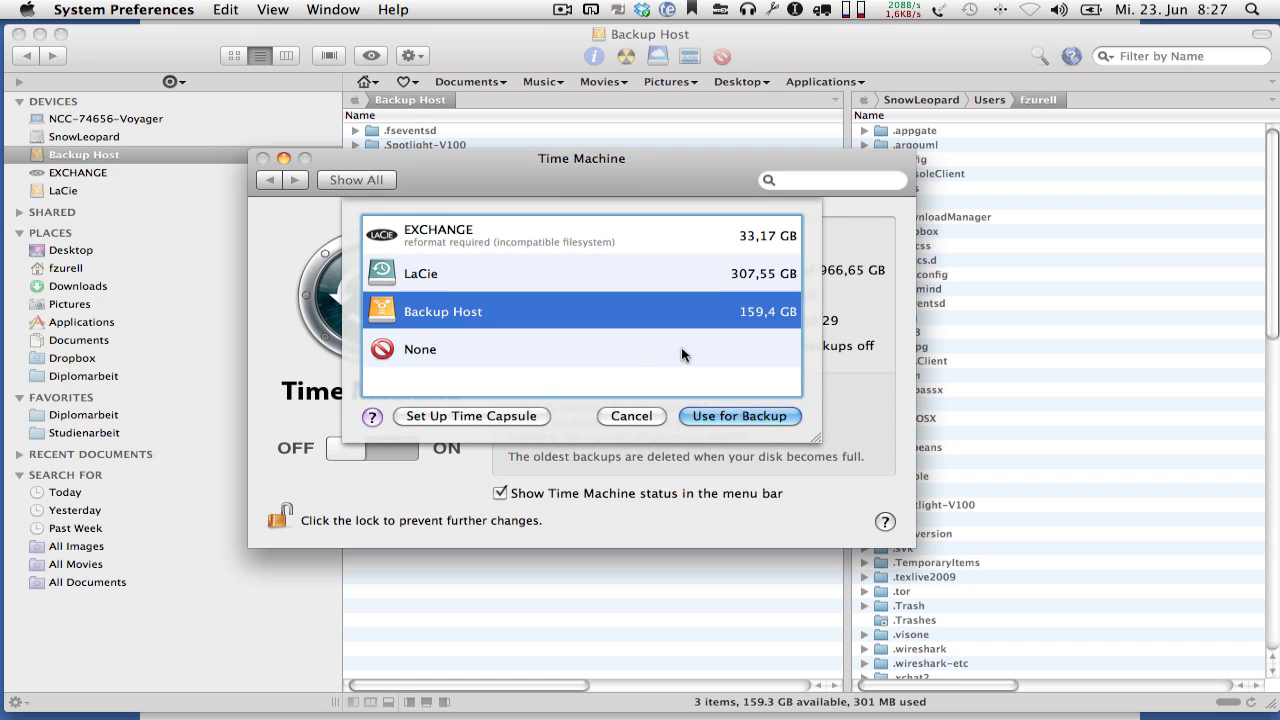
{"action": "left_click", "coordinate": [737, 413]}
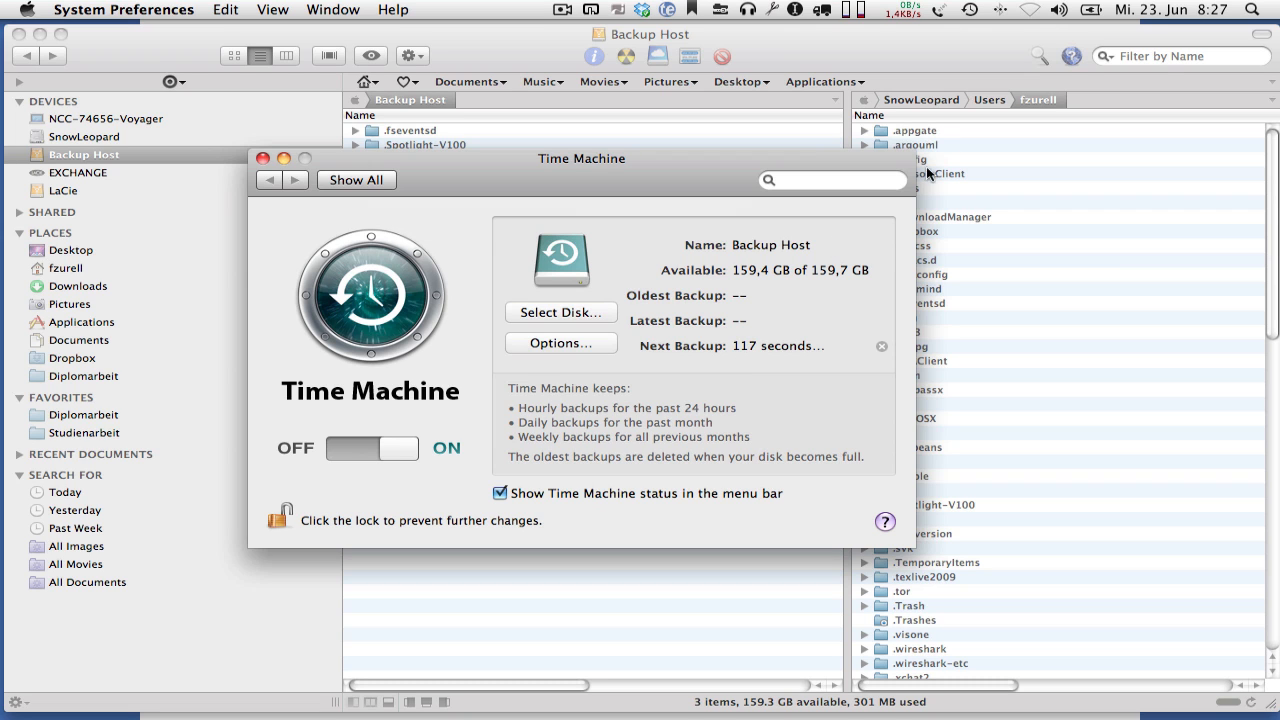
- Start a Time Machine backup immediately and move the preferences window off the Backup Host file list
{"action": "left_click", "coordinate": [971, 14]}
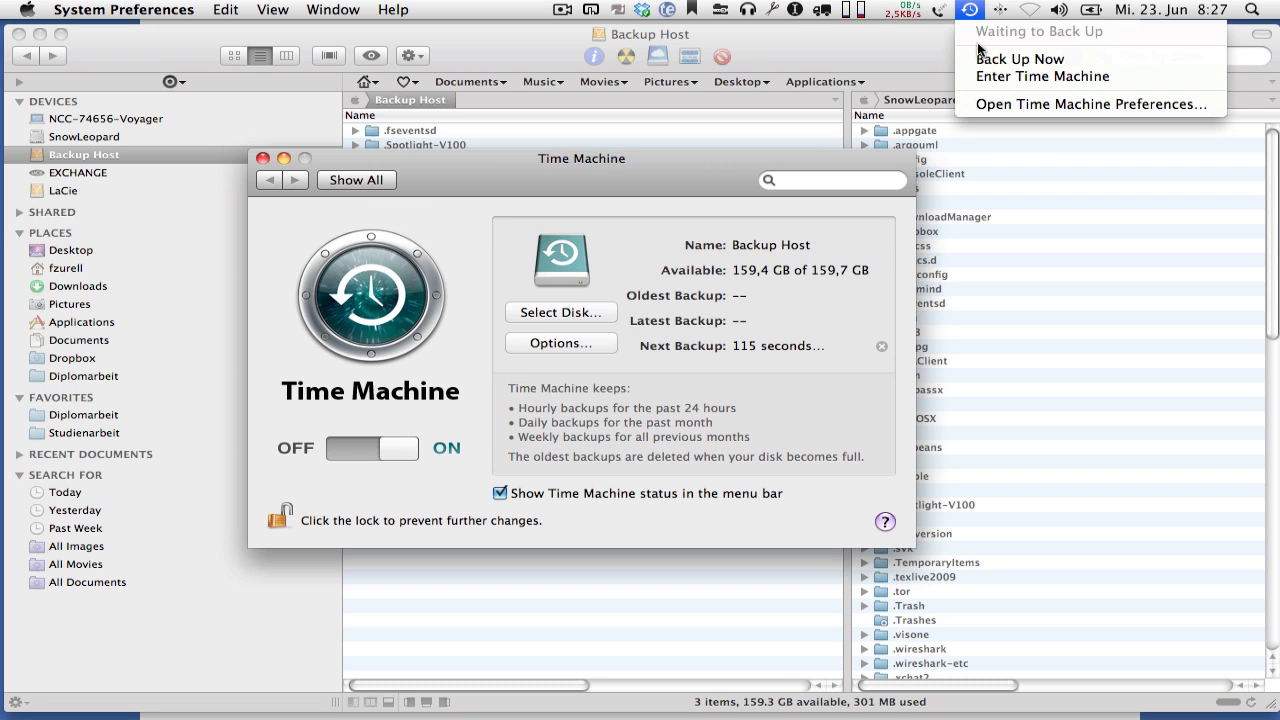
{"action": "left_click", "coordinate": [981, 57]}
{"action": "left_click_drag", "start_coordinate": [674, 163], "coordinate": [677, 271]}
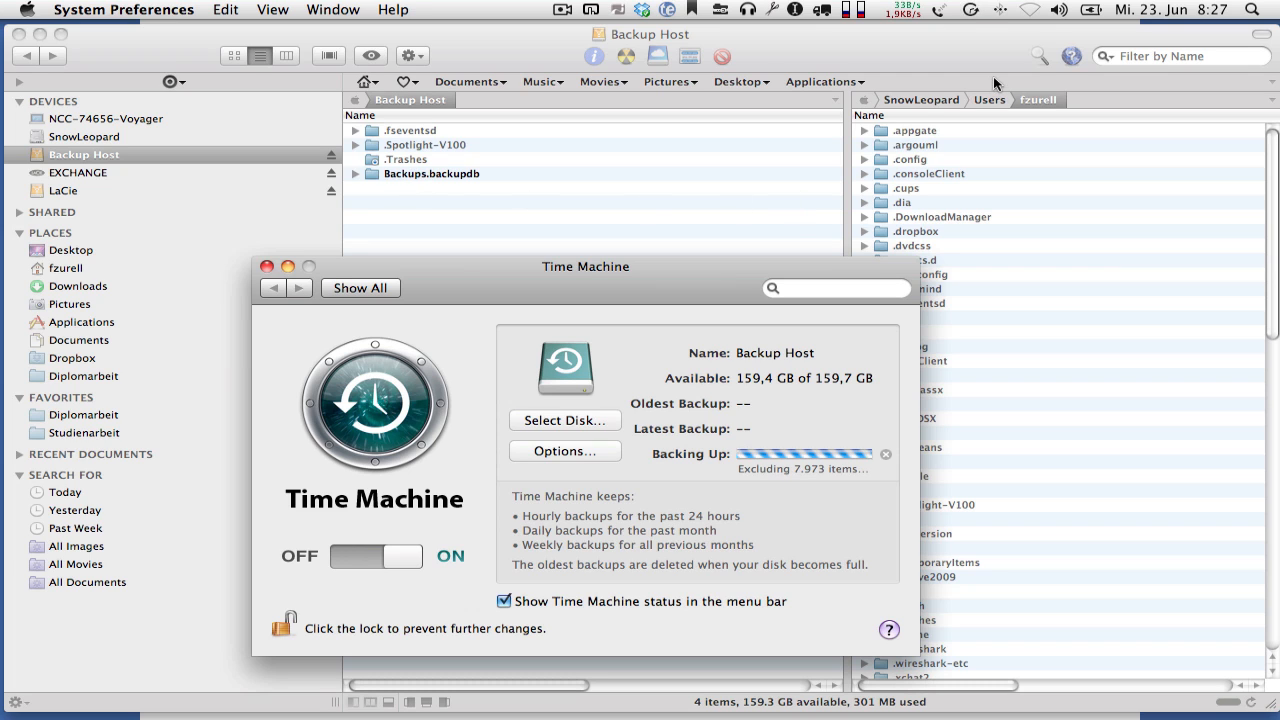
- Stop the running backup and switch Time Machine off, closing System Preferences
{"action": "left_click", "coordinate": [969, 10]}
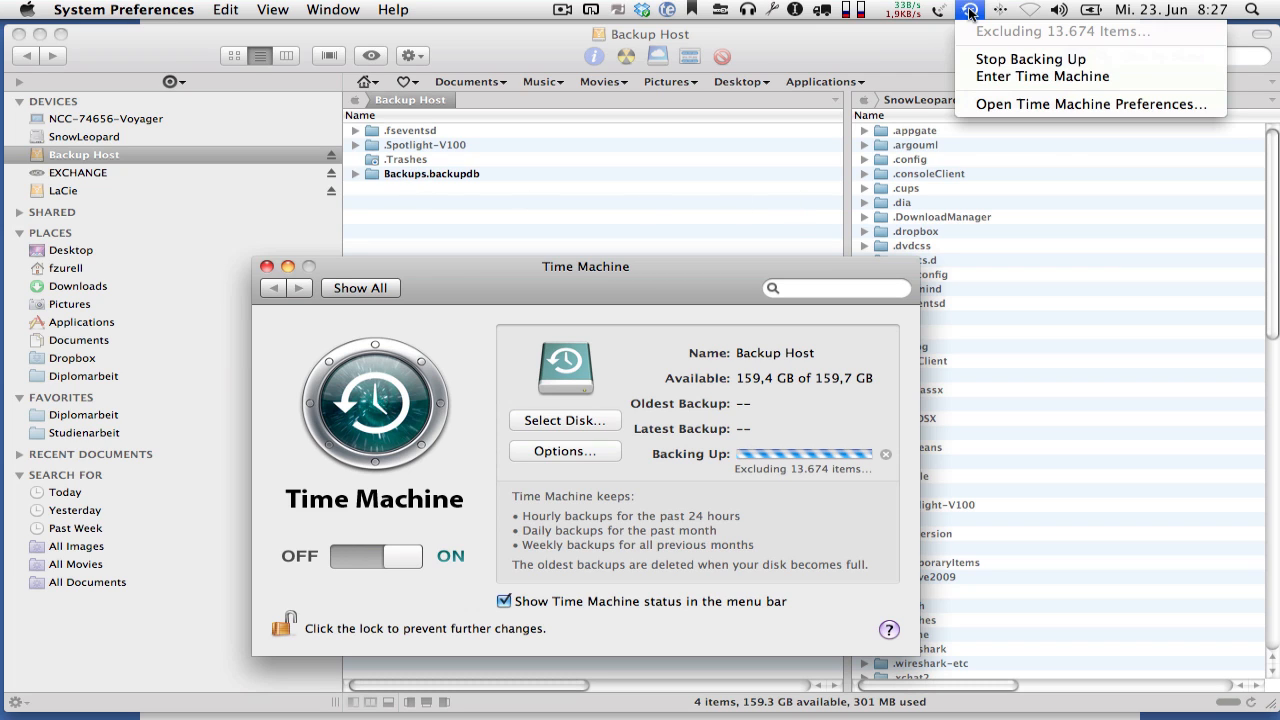
{"action": "left_click", "coordinate": [981, 58]}
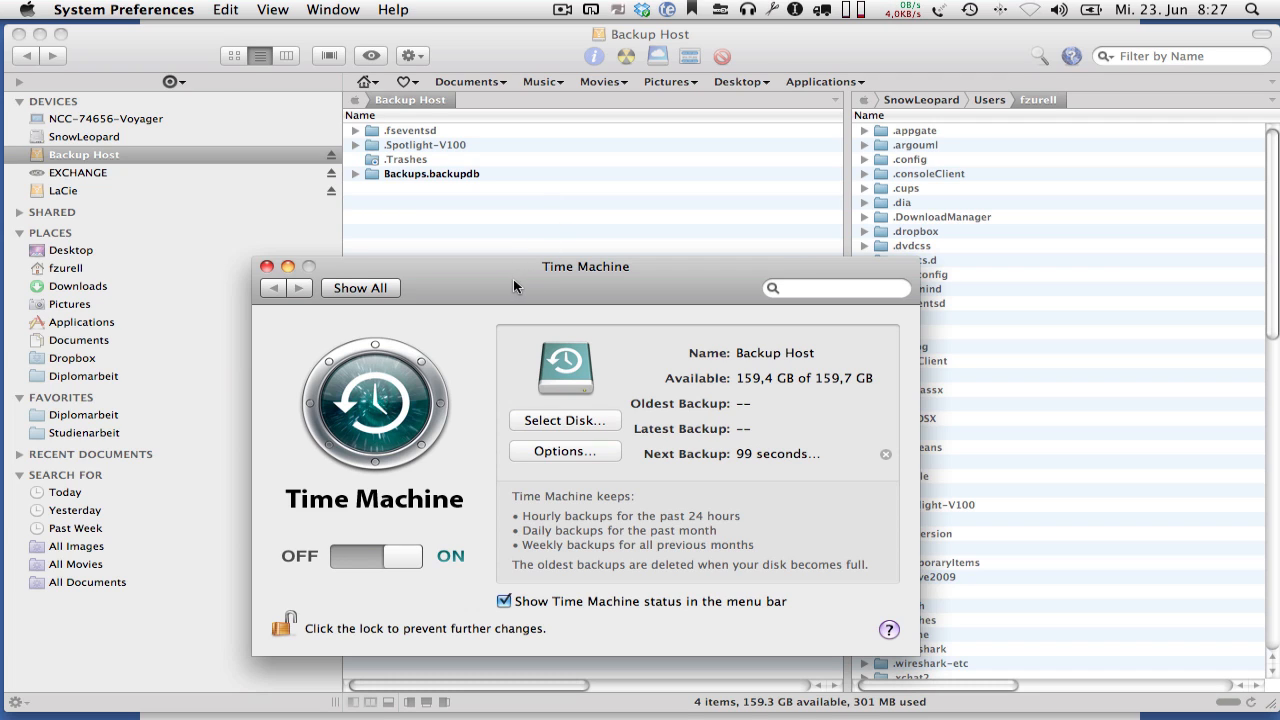
{"action": "left_click", "coordinate": [404, 562]}
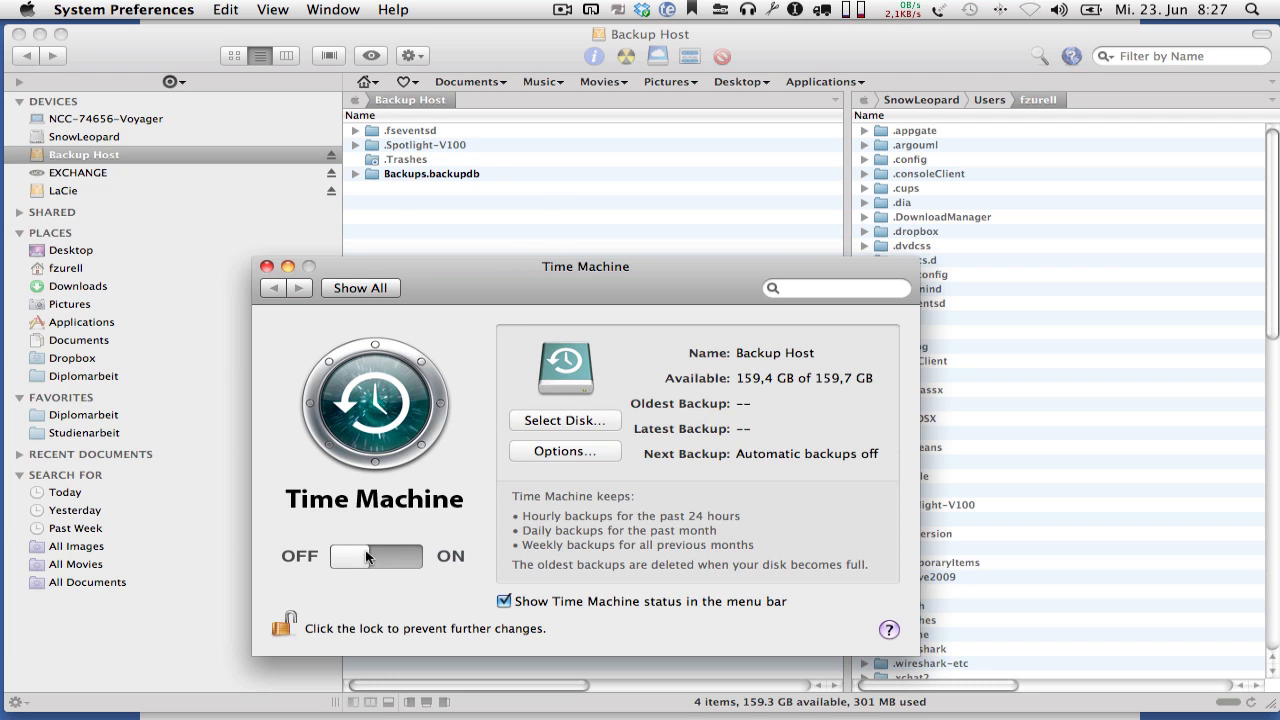
{"action": "left_click", "coordinate": [350, 290]}
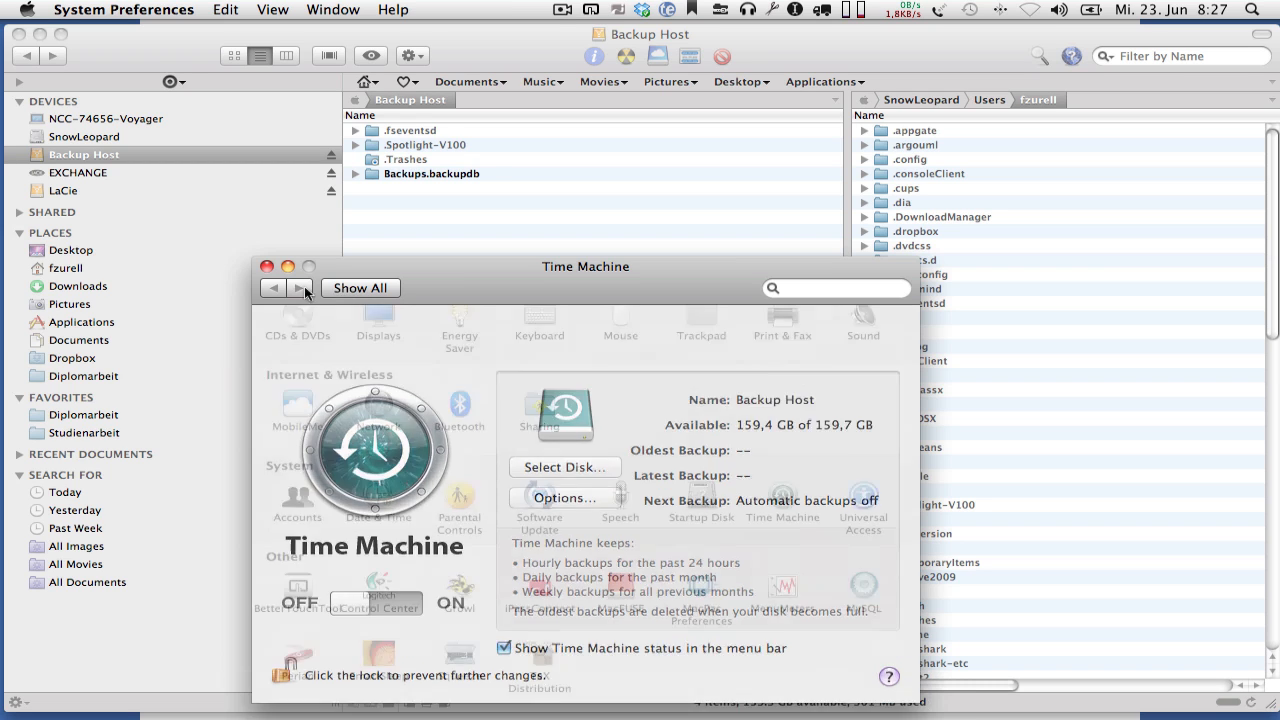
{"action": "key", "text": "super+q"}
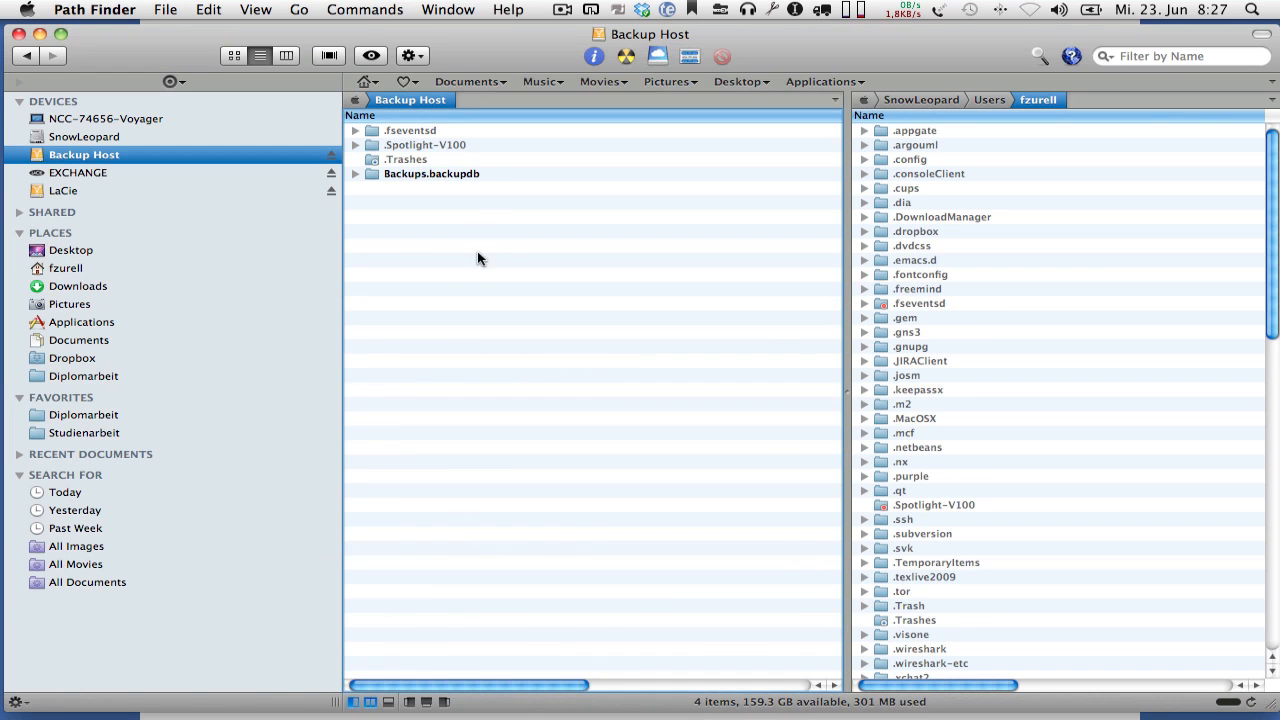
- Delete the Backups.backupdb folder from the Backup Host volume, authorizing the deletion with the account password
{"action": "left_click", "coordinate": [434, 174]}
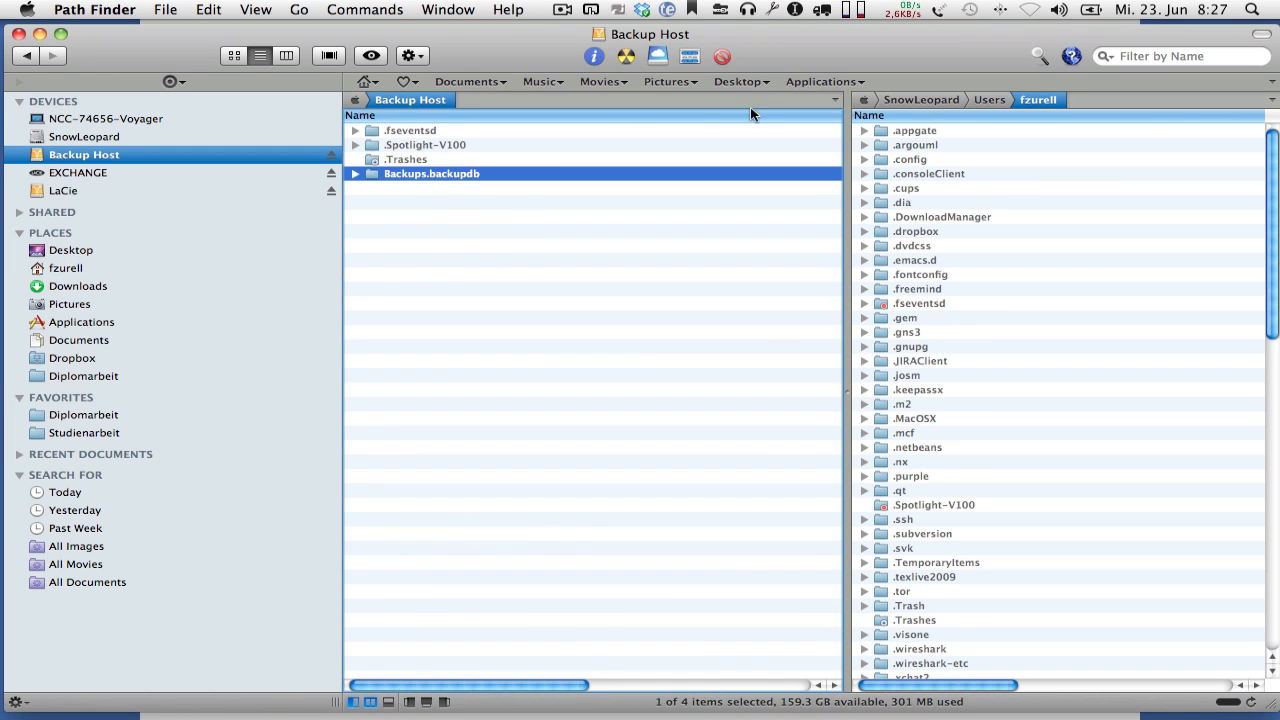
{"action": "left_click", "coordinate": [723, 57]}
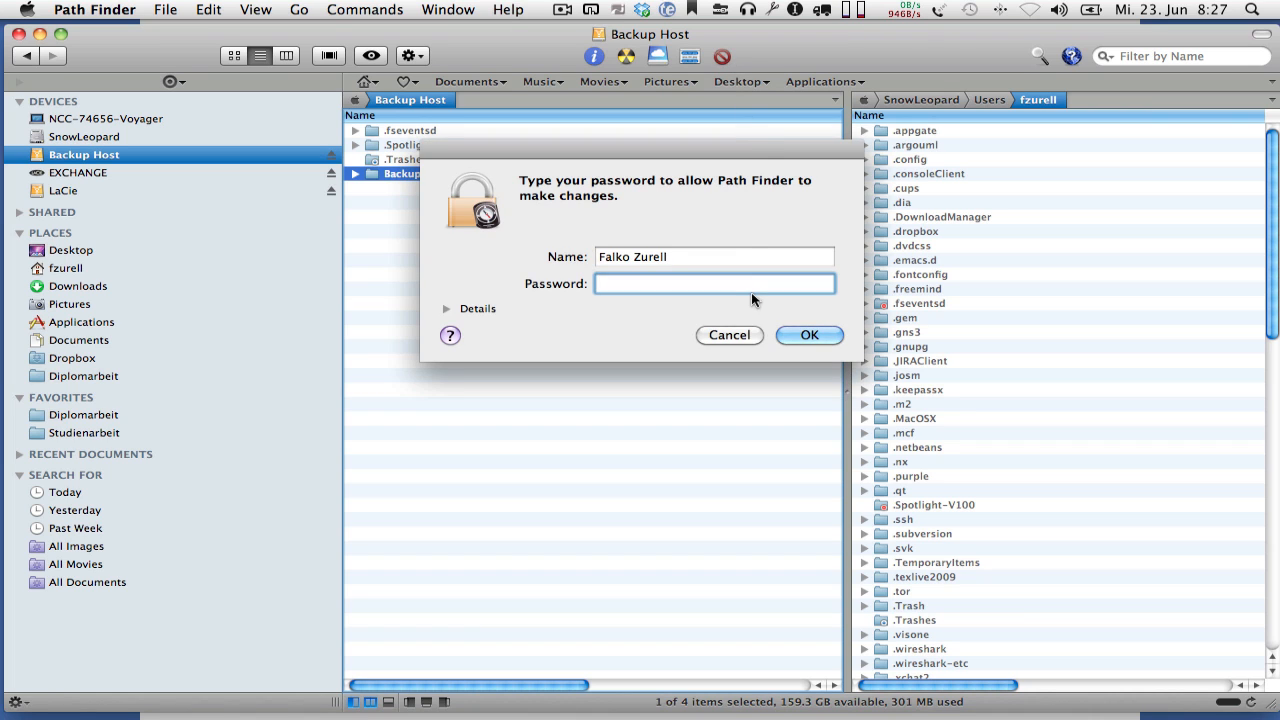
{"action": "type", "text": "********"}
{"action": "key", "text": "Return"}
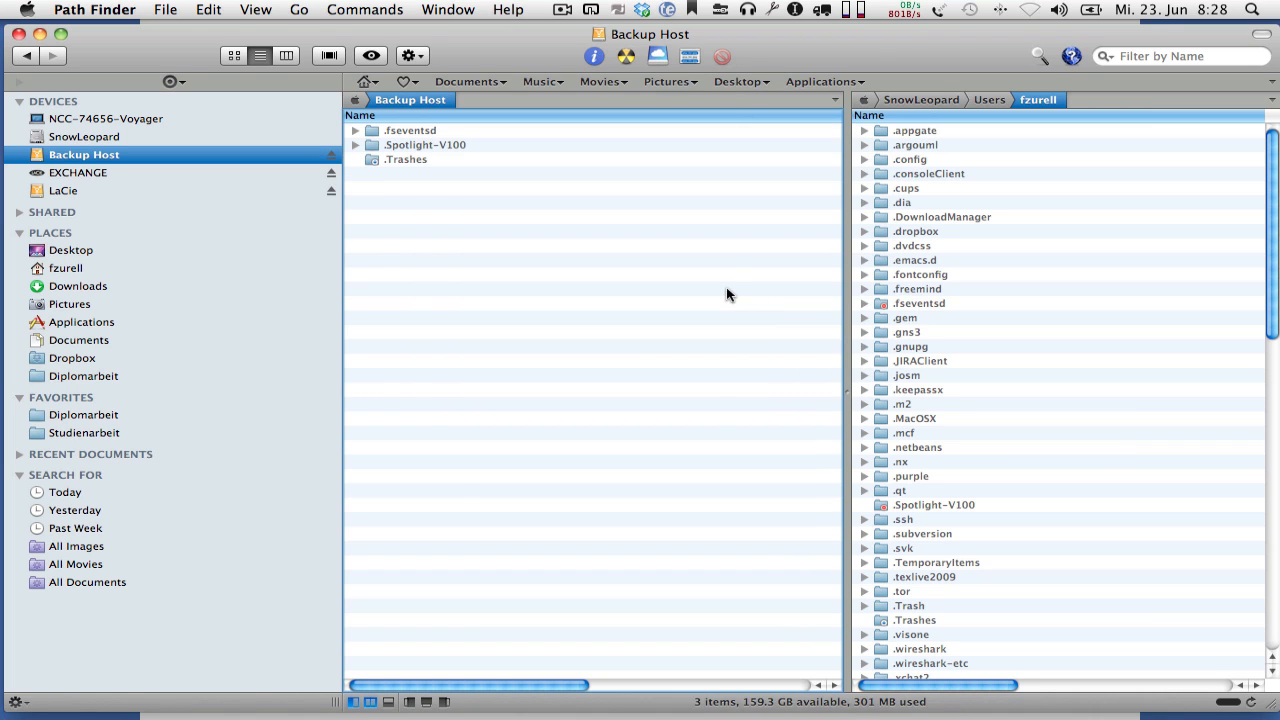
- Switch from the file manager to Disk Utility, bring up its main window and open a Terminal window
{"action": "key", "text": "super+Tab"}
{"action": "key", "text": "super+Tab"}
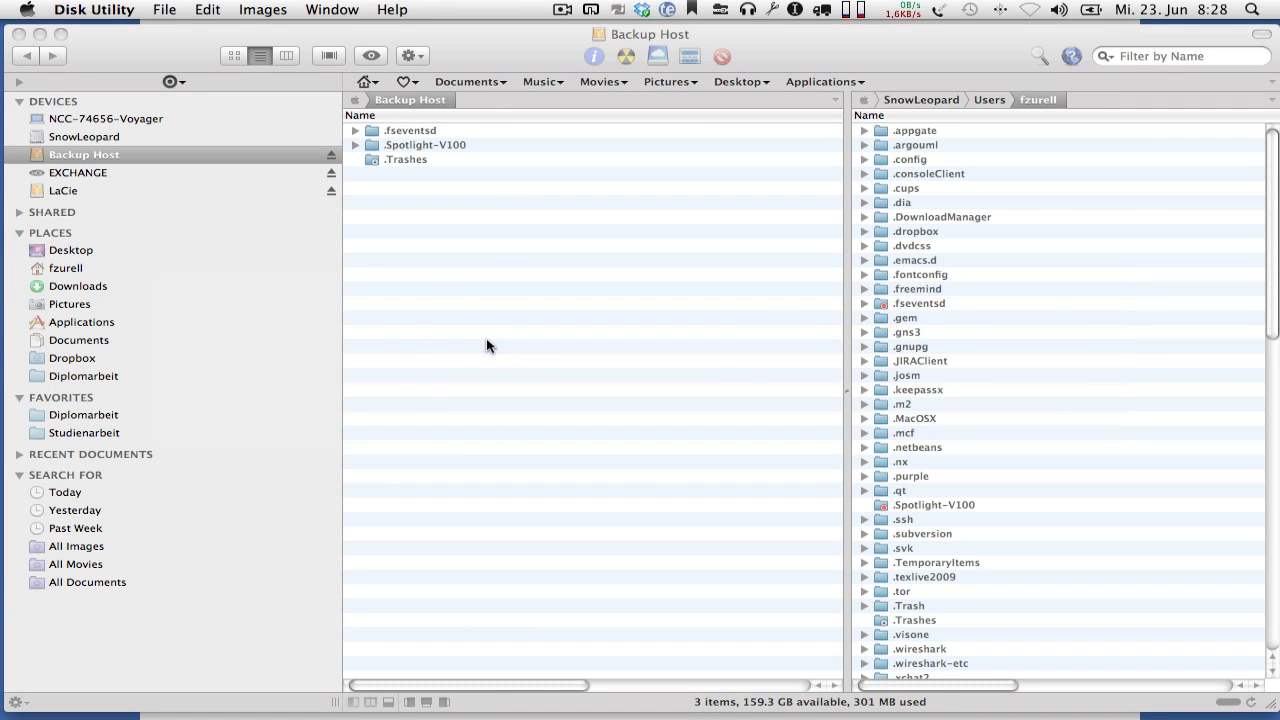
{"action": "left_click", "coordinate": [28, 674]}
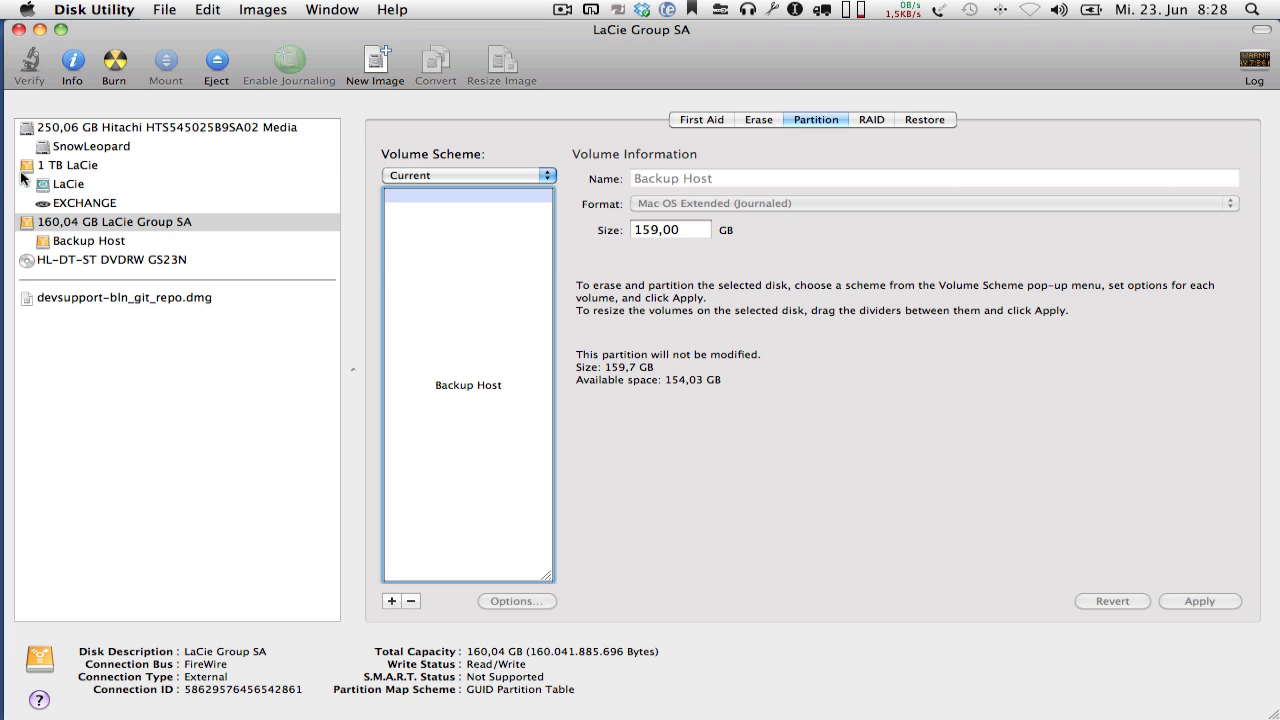
{"action": "left_click", "coordinate": [34, 66]}
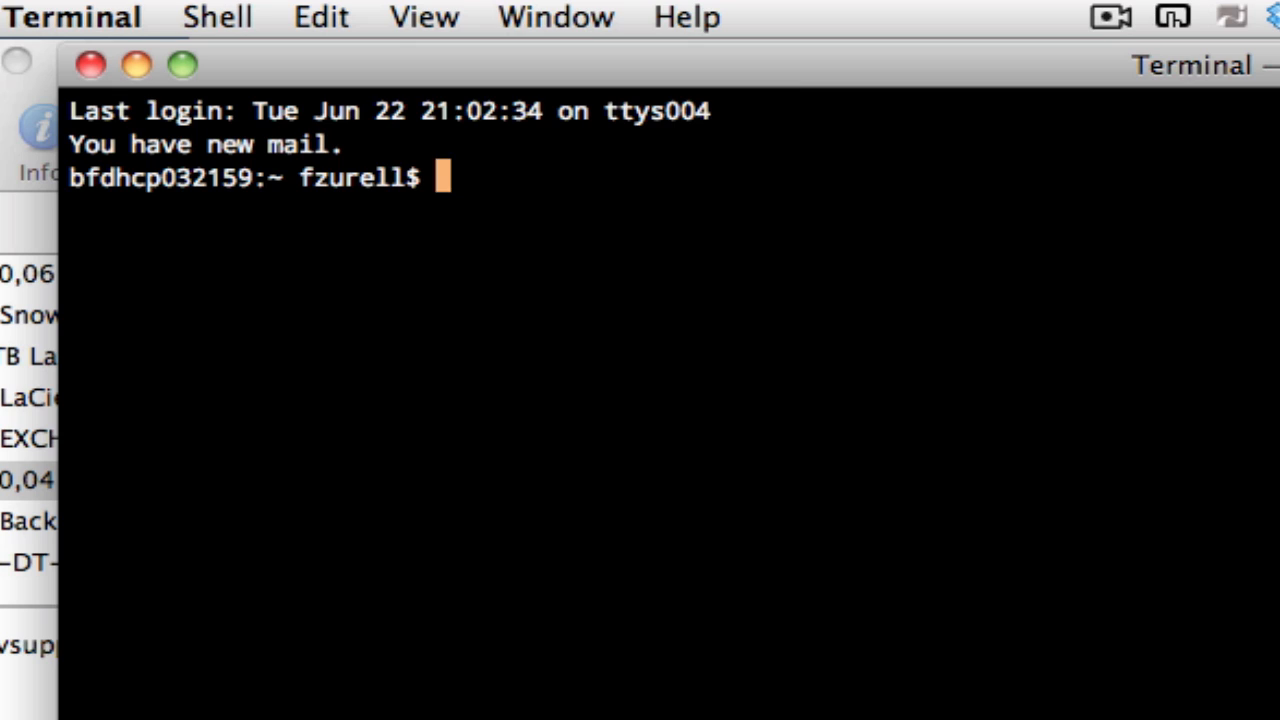
- Run "ifconfig en0 | grep ether" in Terminal and copy the Ethernet address from the output
{"action": "type", "text": "ifco"}
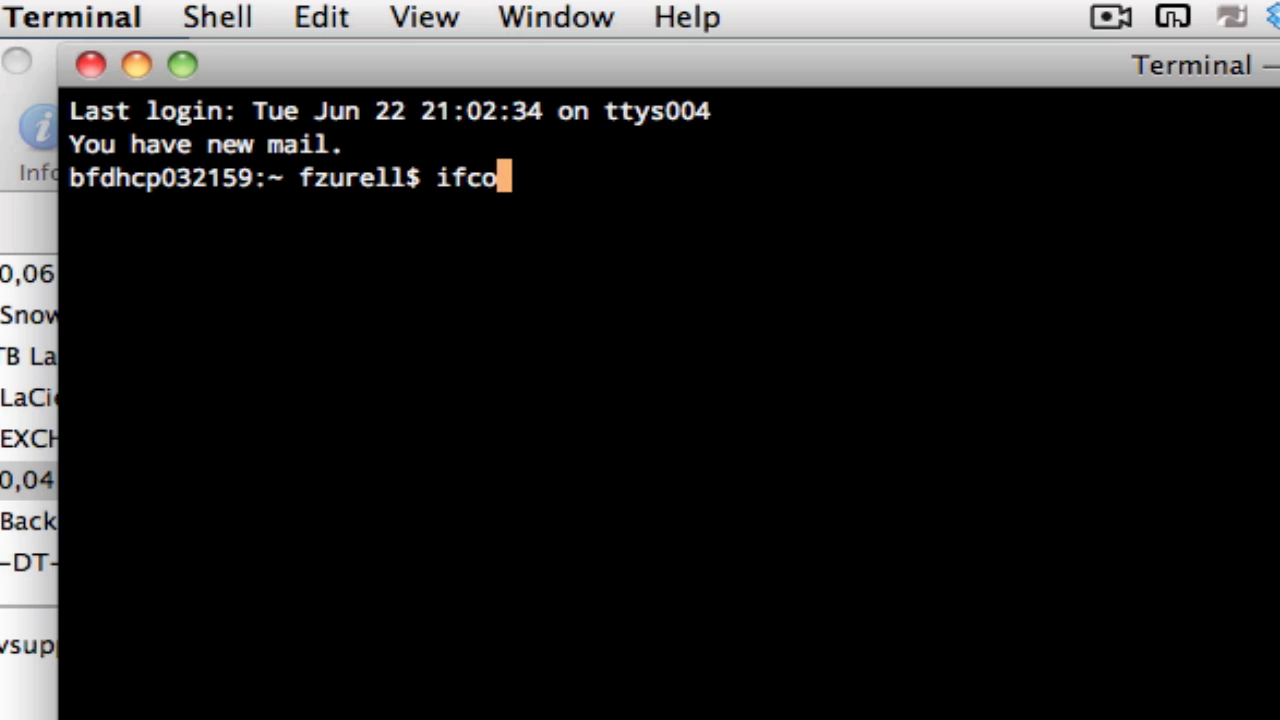
{"action": "type", "text": "nfig en"}
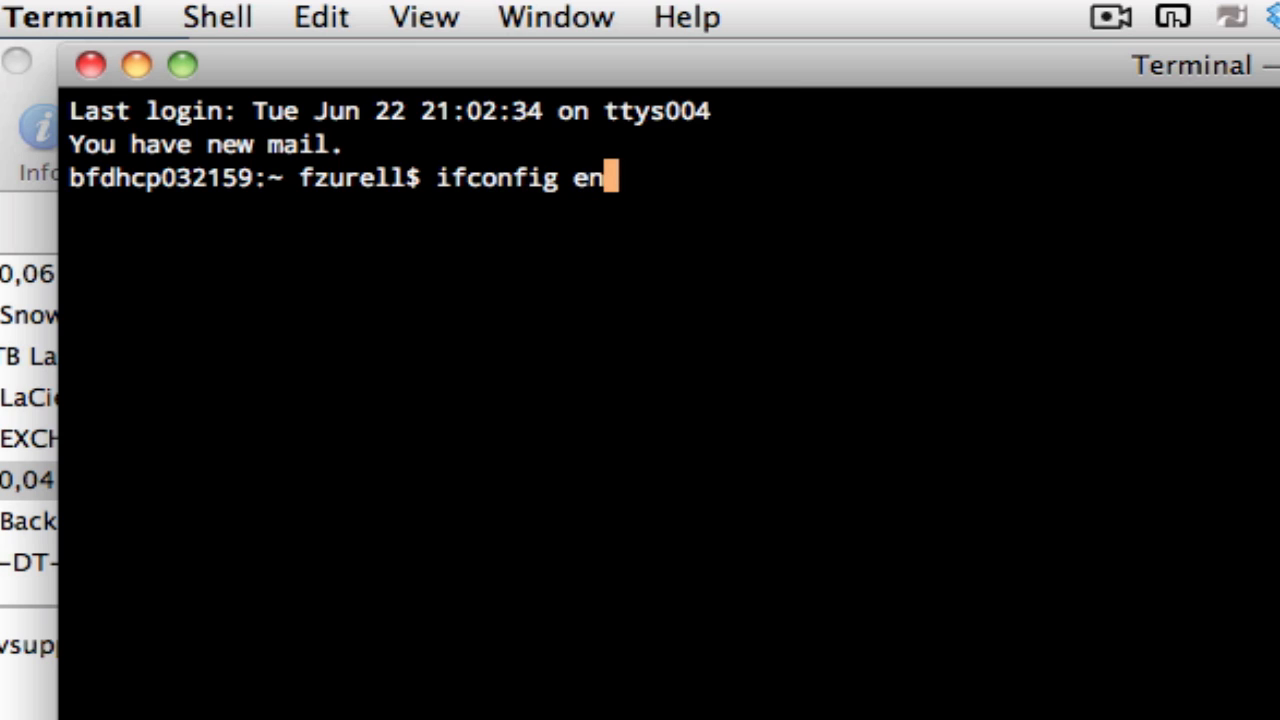
{"action": "type", "text": "0 | "}
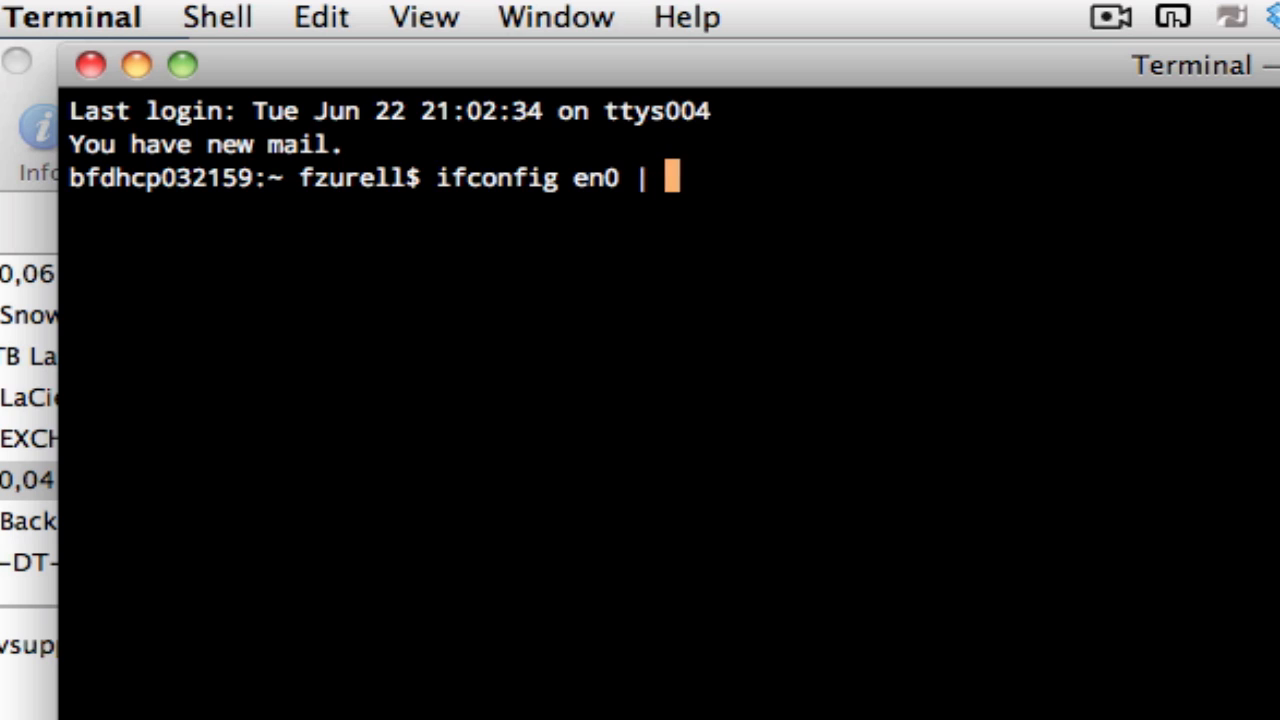
{"action": "type", "text": "grep ether"}
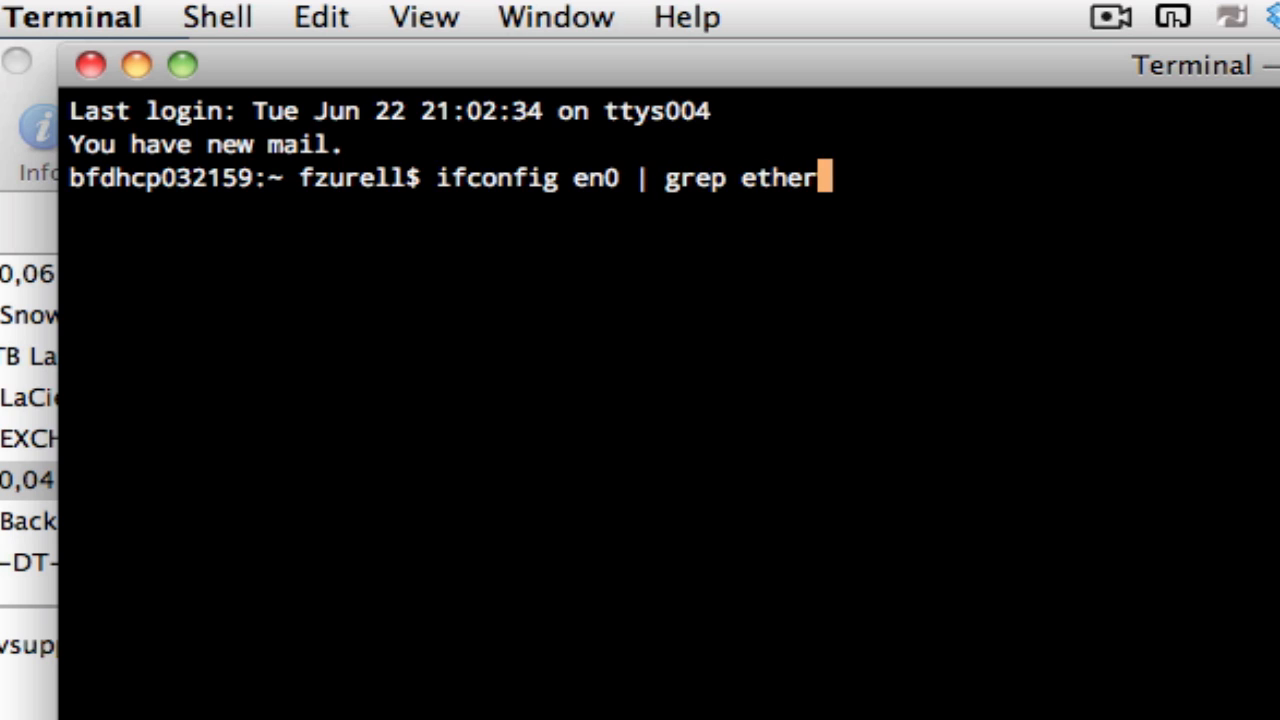
{"action": "key", "text": "Return"}
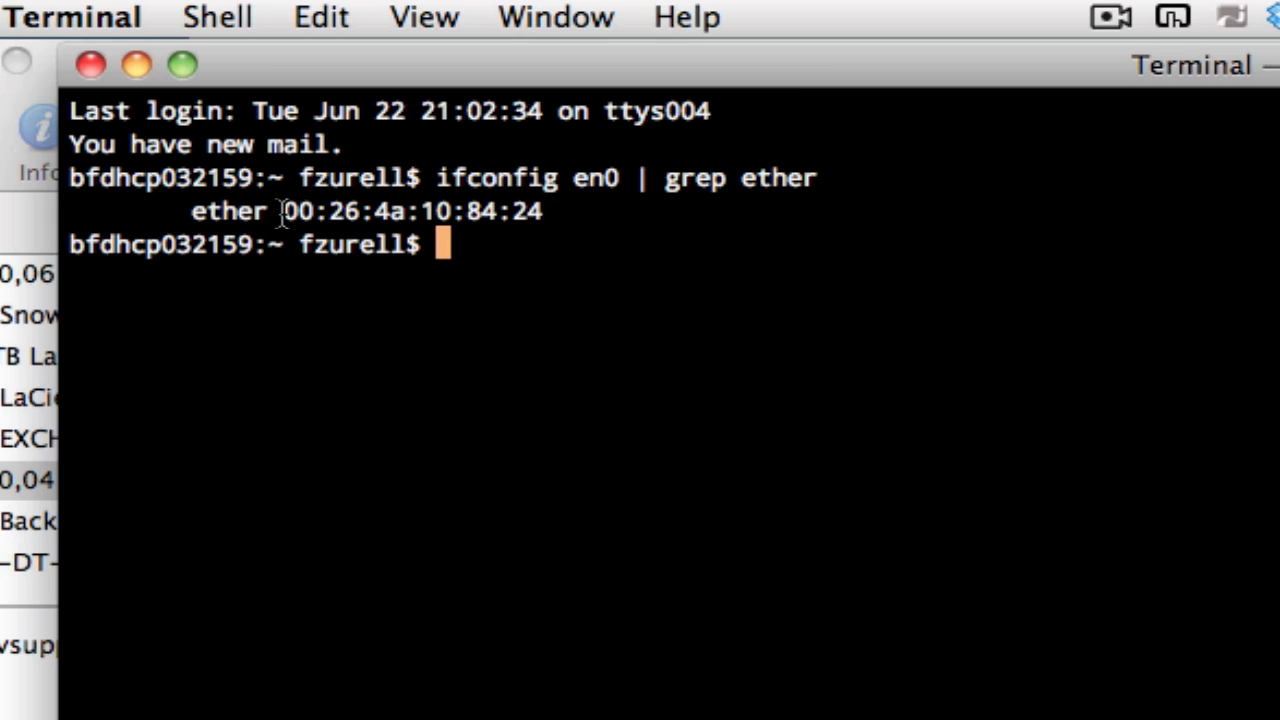
{"action": "left_click_drag", "start_coordinate": [284, 211], "coordinate": [538, 224]}
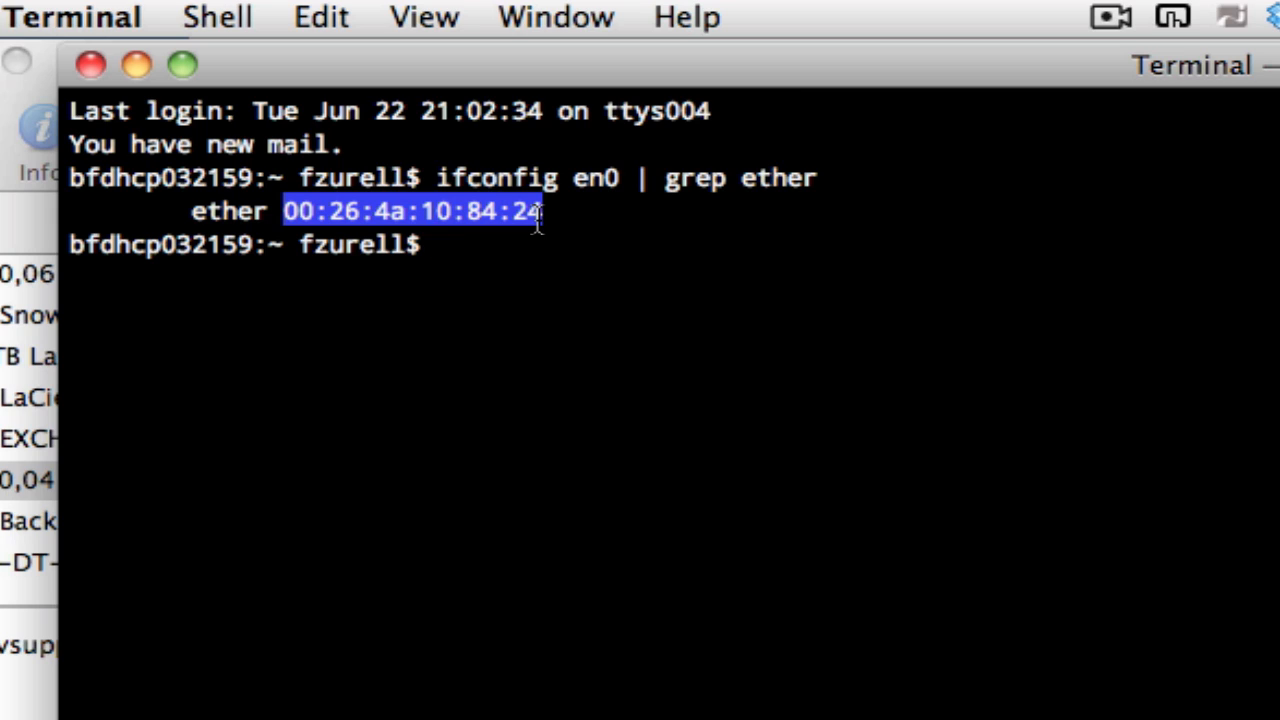
{"action": "left_click", "coordinate": [540, 282]}
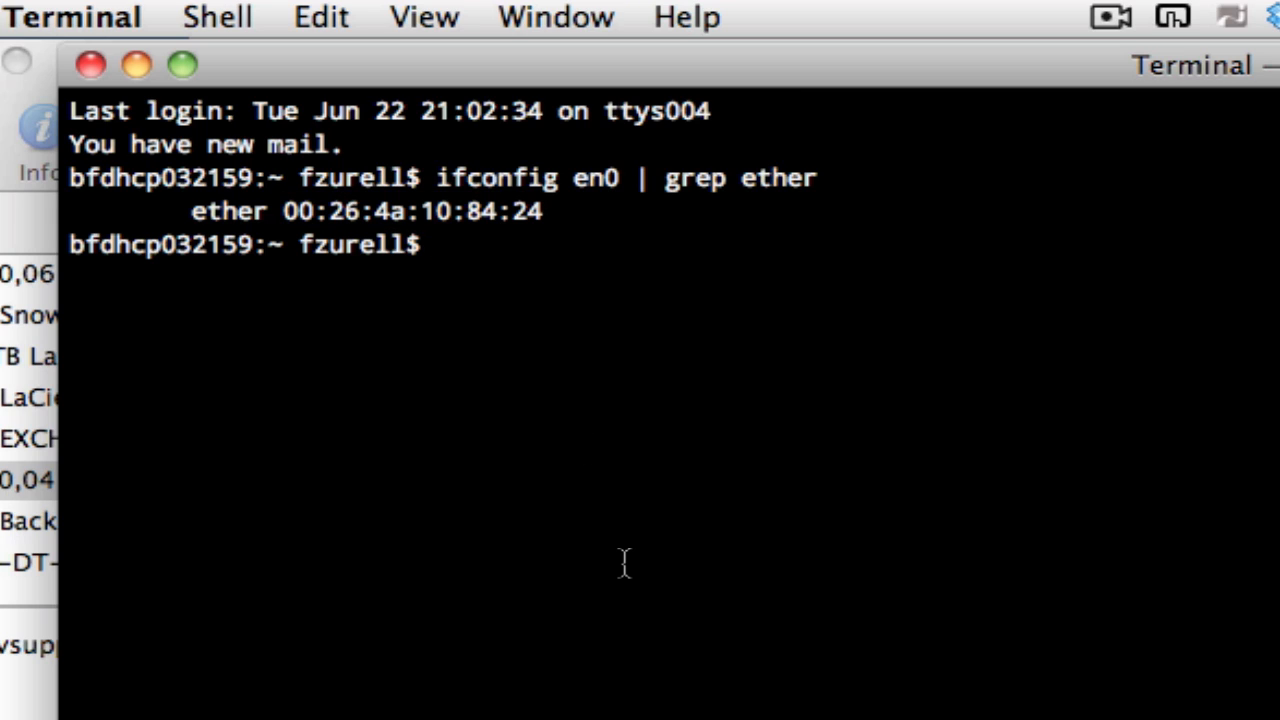
- Run "hostname -s" and copy the computer's short host name from the output
{"action": "type", "text": "hos"}
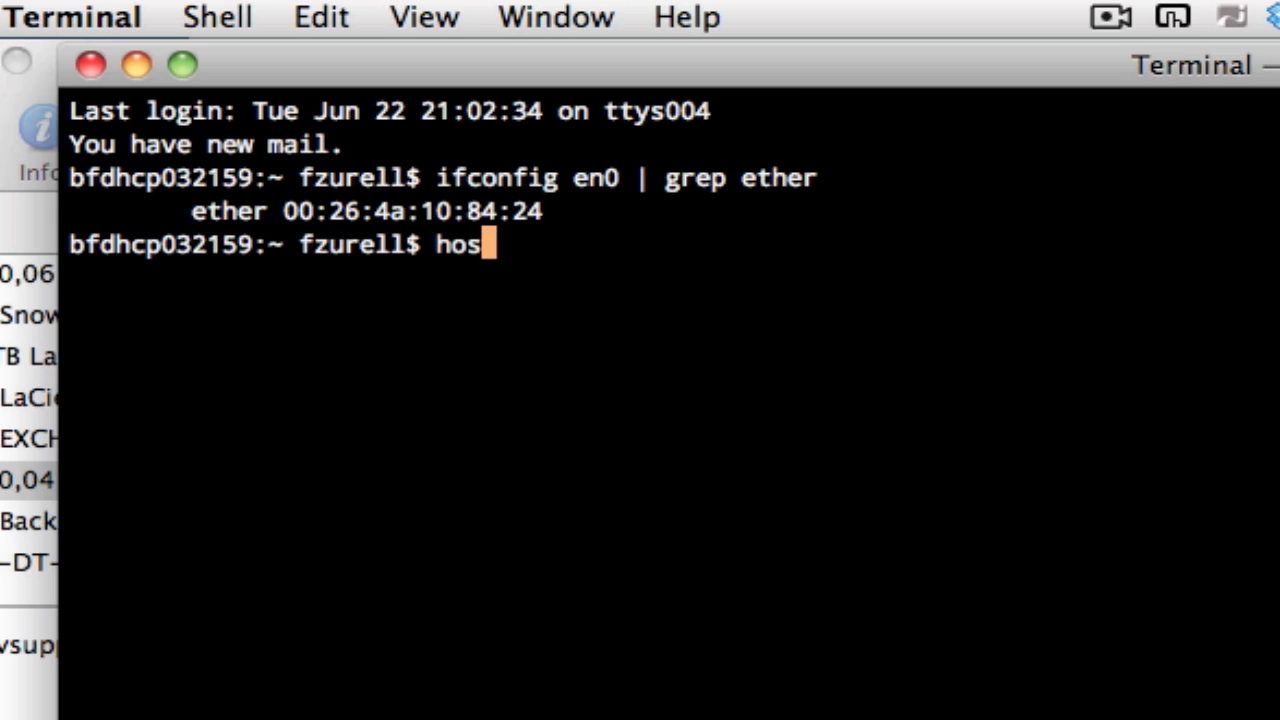
{"action": "type", "text": "tname -s"}
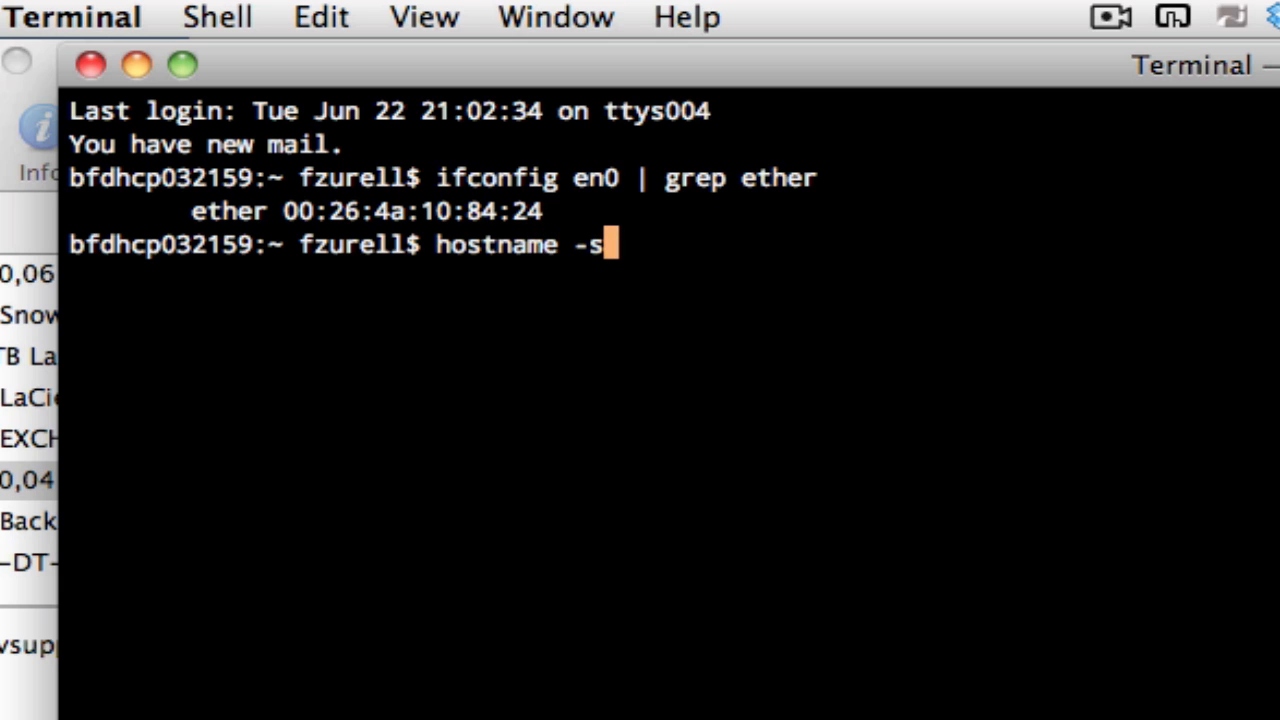
{"action": "key", "text": "Return"}
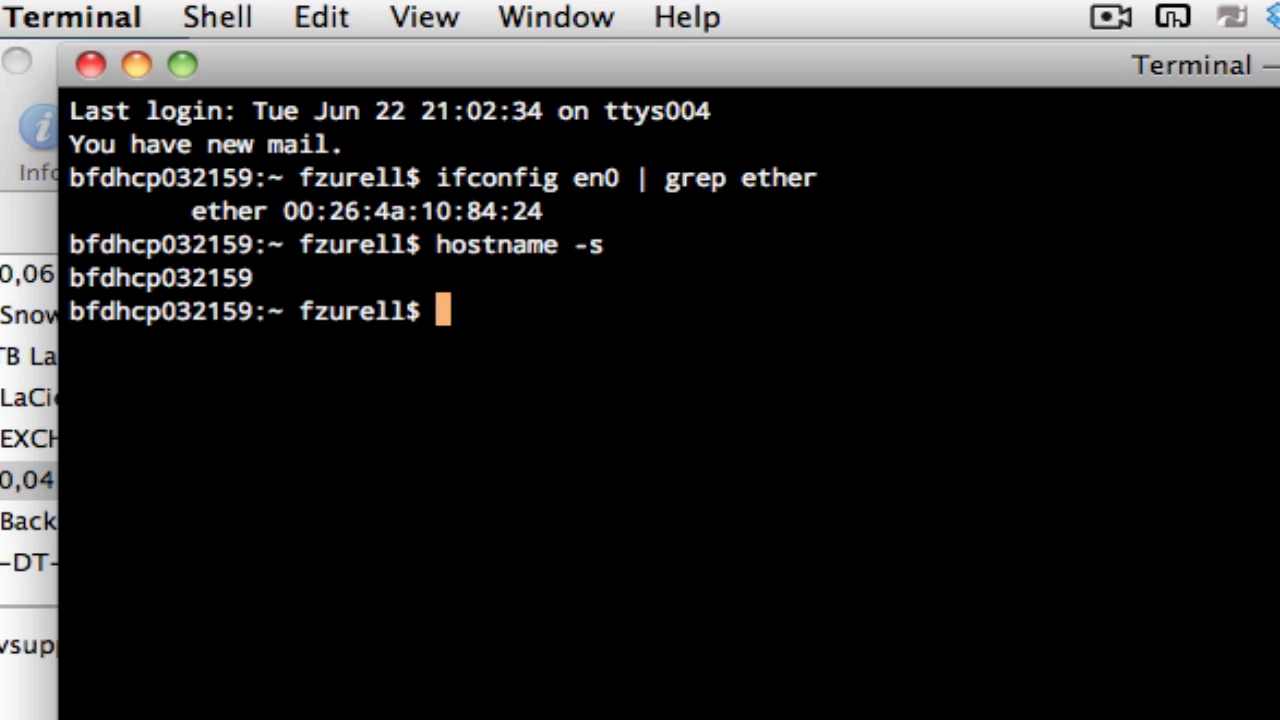
{"action": "double_click", "coordinate": [155, 280]}
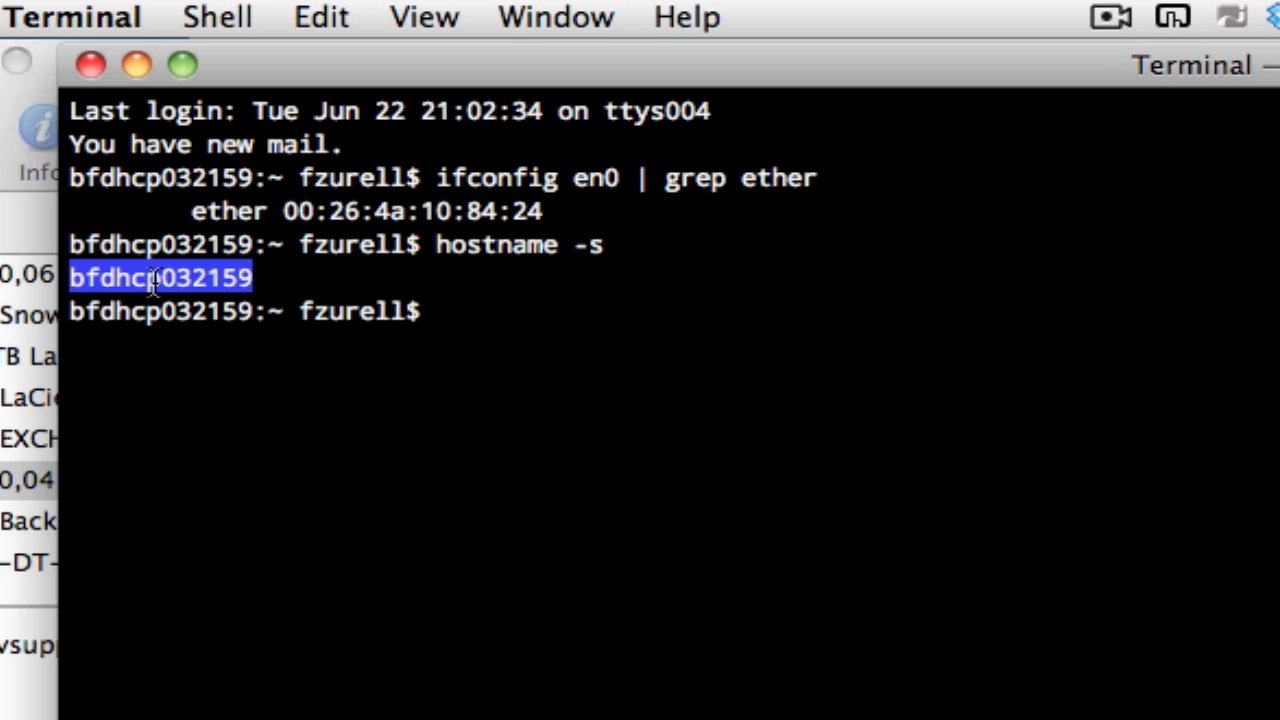
{"action": "key", "text": "super+c"}
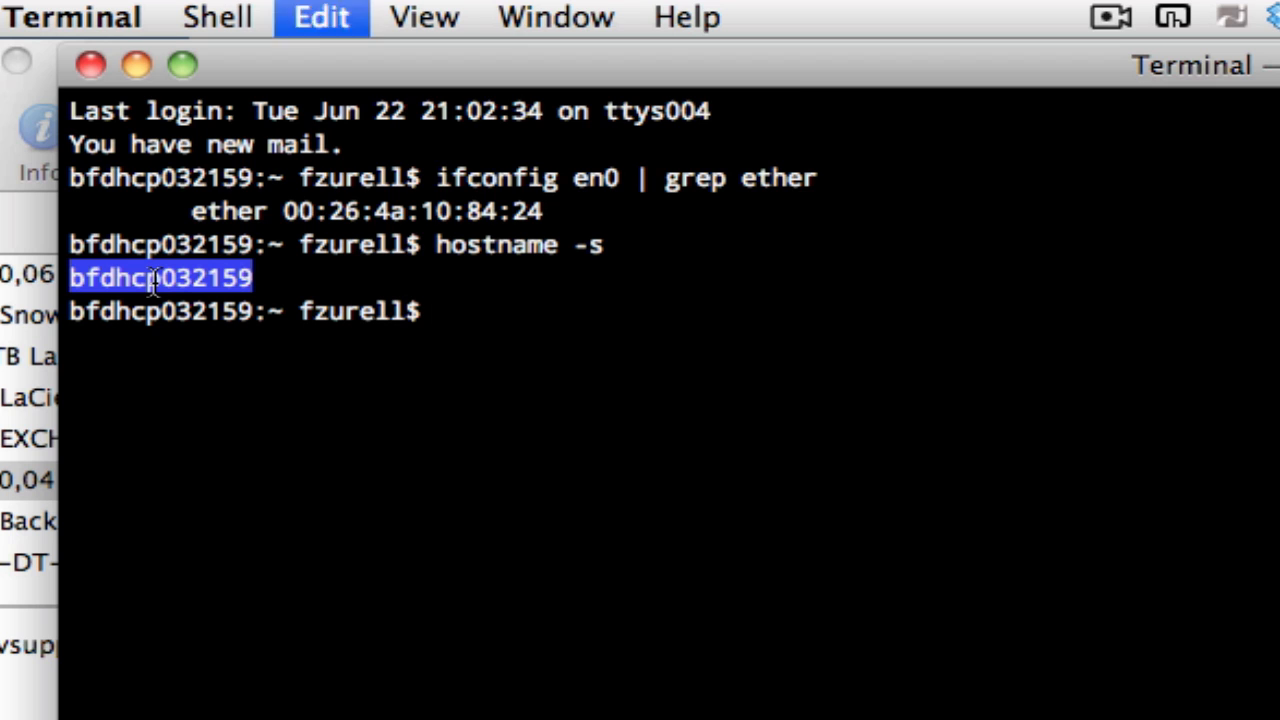
- Switch to Disk Utility, start a new blank disk image with no disk selected, and choose Backup Host as its save location
{"action": "mouse_move", "coordinate": [540, 630]}
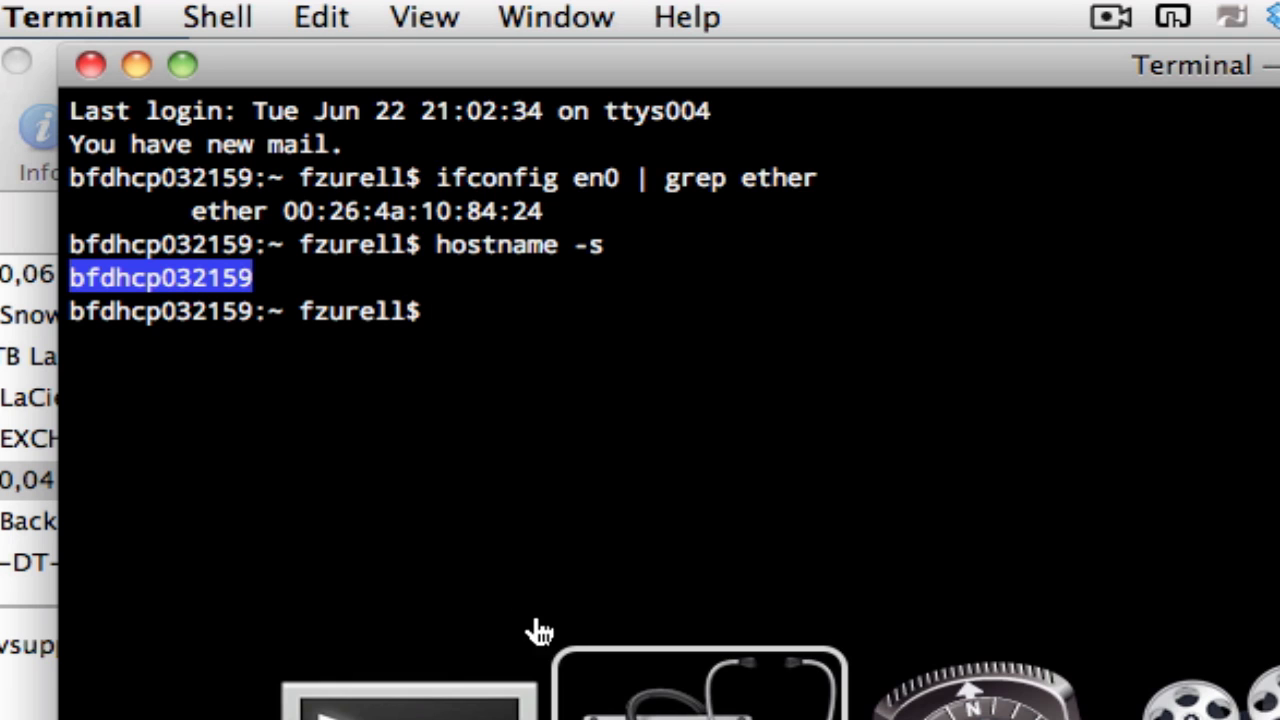
{"action": "key", "text": "super+Tab"}
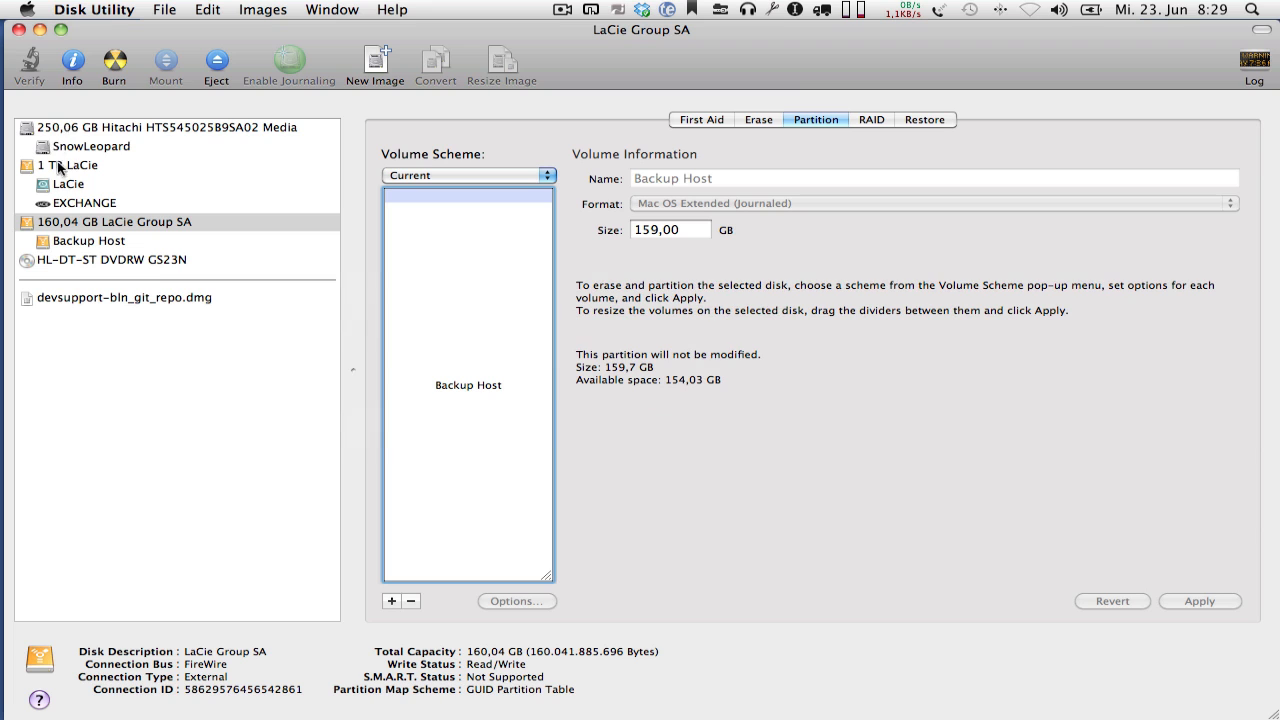
{"action": "left_click", "coordinate": [94, 368]}
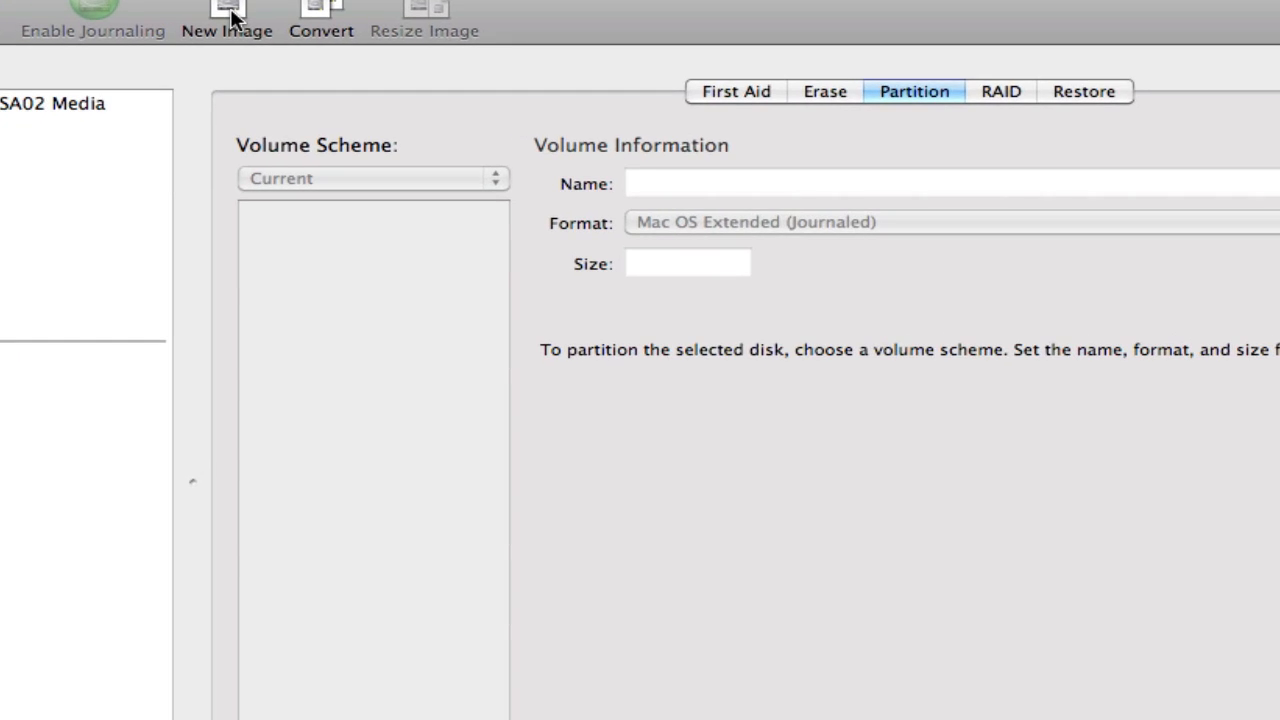
{"action": "left_click", "coordinate": [377, 66]}
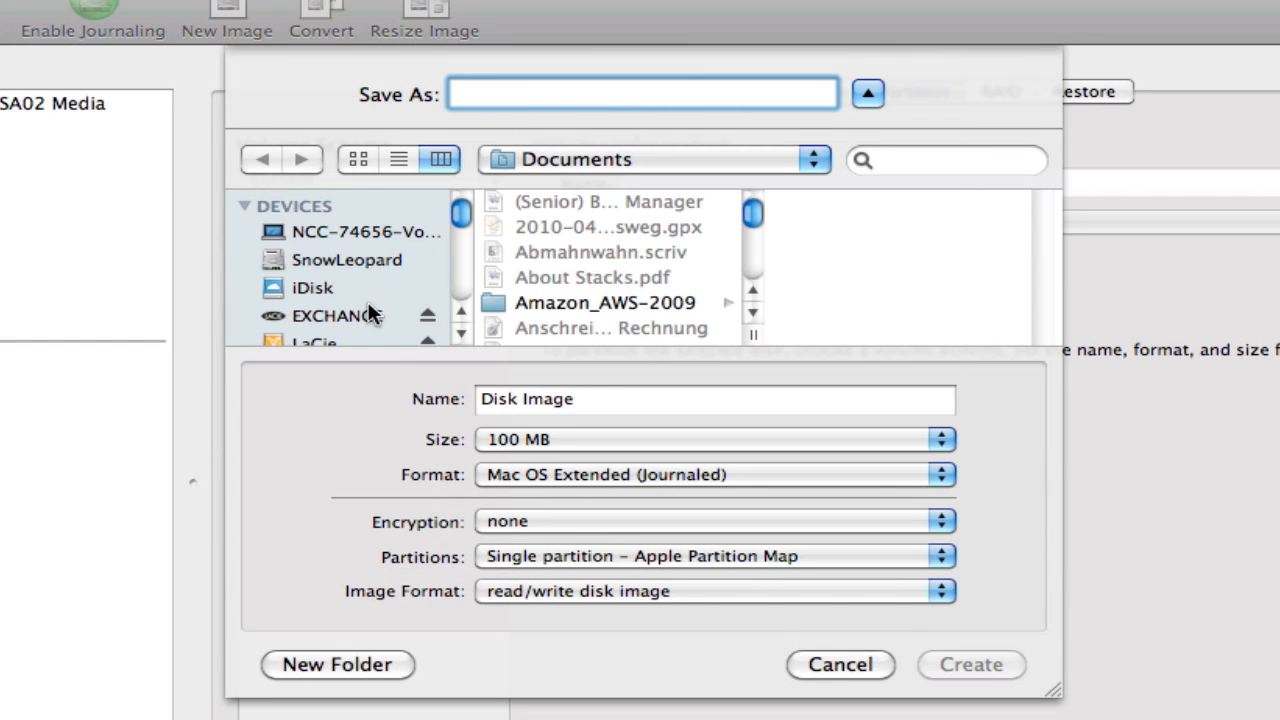
{"action": "scroll", "coordinate": [363, 296], "scroll_direction": "down", "scroll_amount": 3}
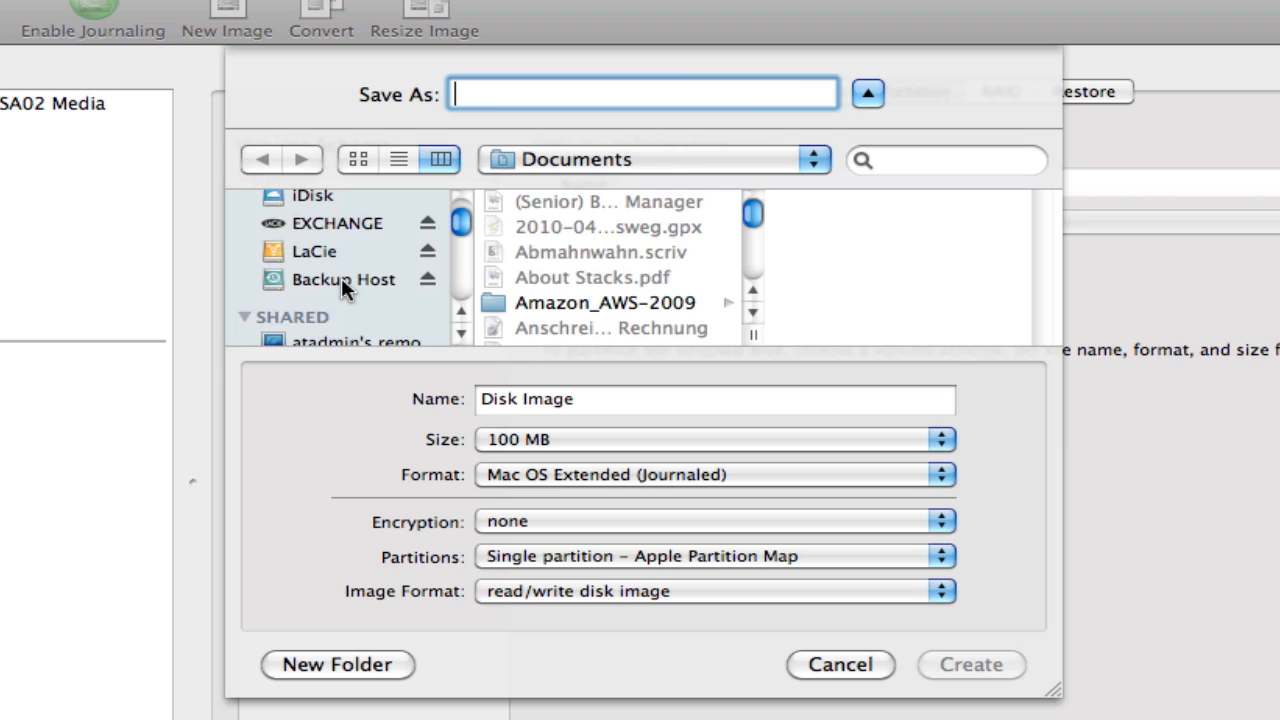
{"action": "left_click", "coordinate": [341, 285]}
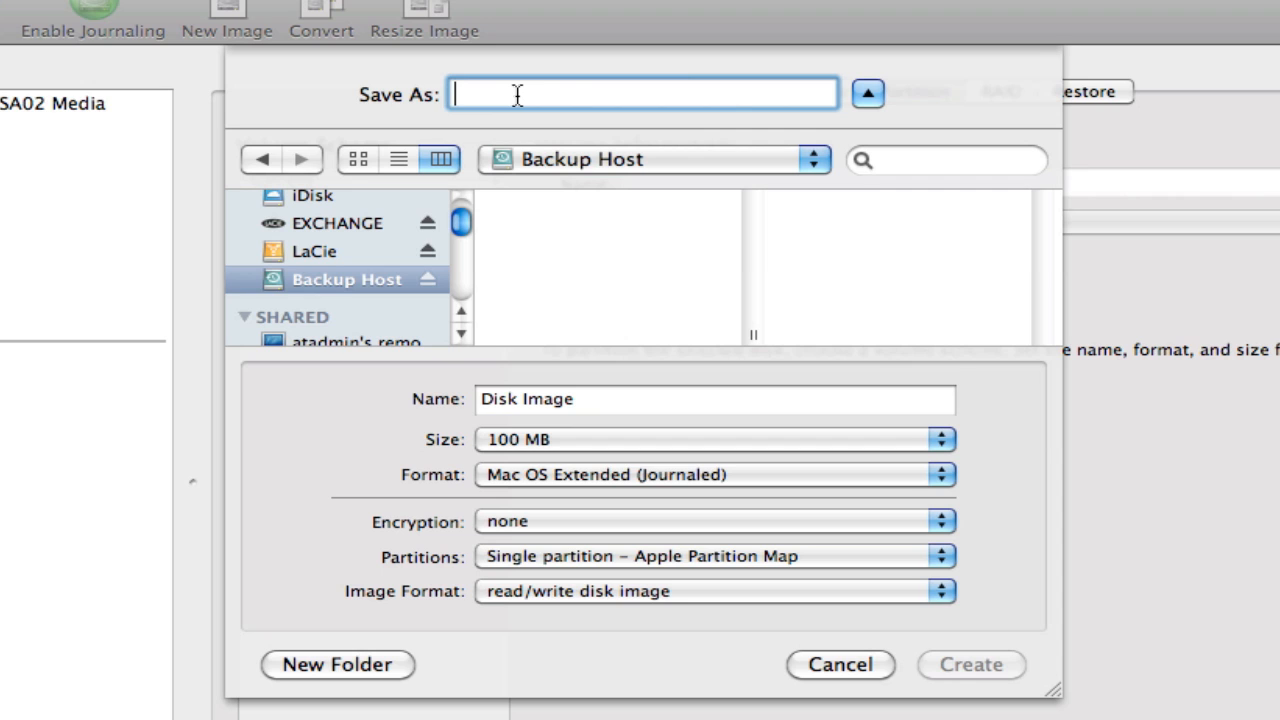
- Enter the image's file name as the host name bfdhcp032159, an underscore and the copied Ethernet address
{"action": "type", "text": "bfdhcp032159_"}
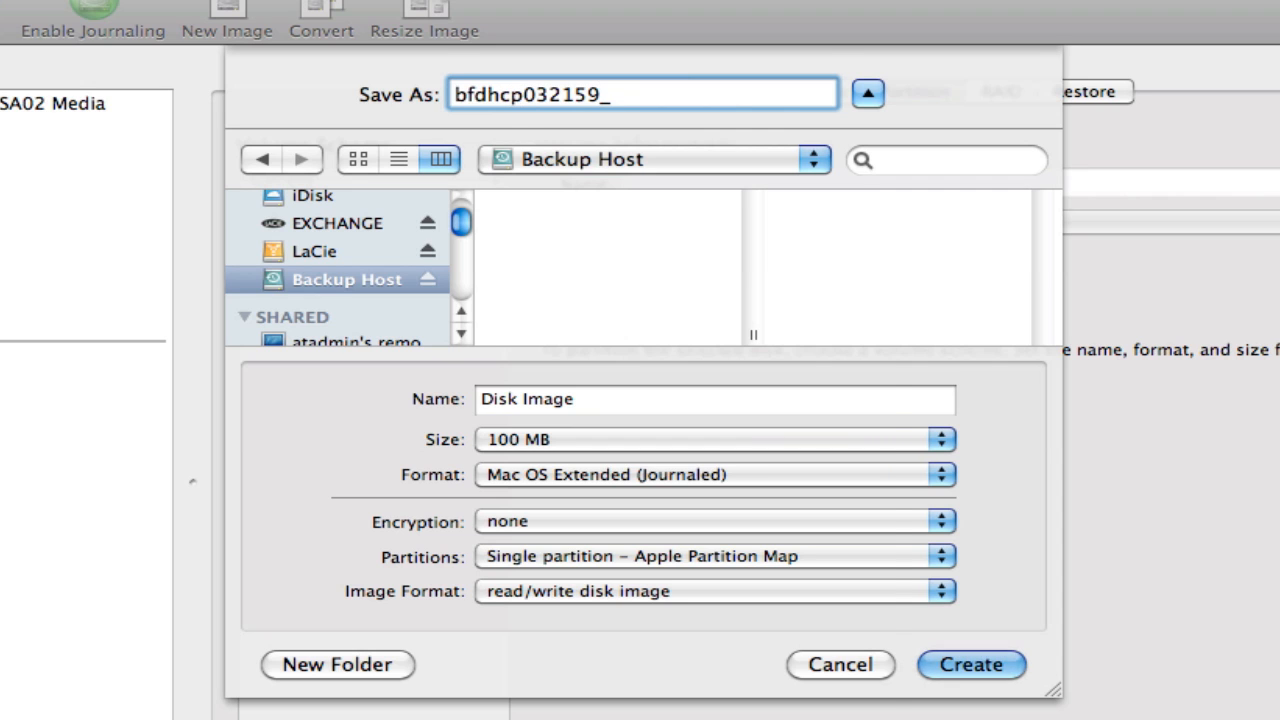
{"action": "key", "text": "ctrl+alt+v"}
{"action": "key", "text": "Down"}
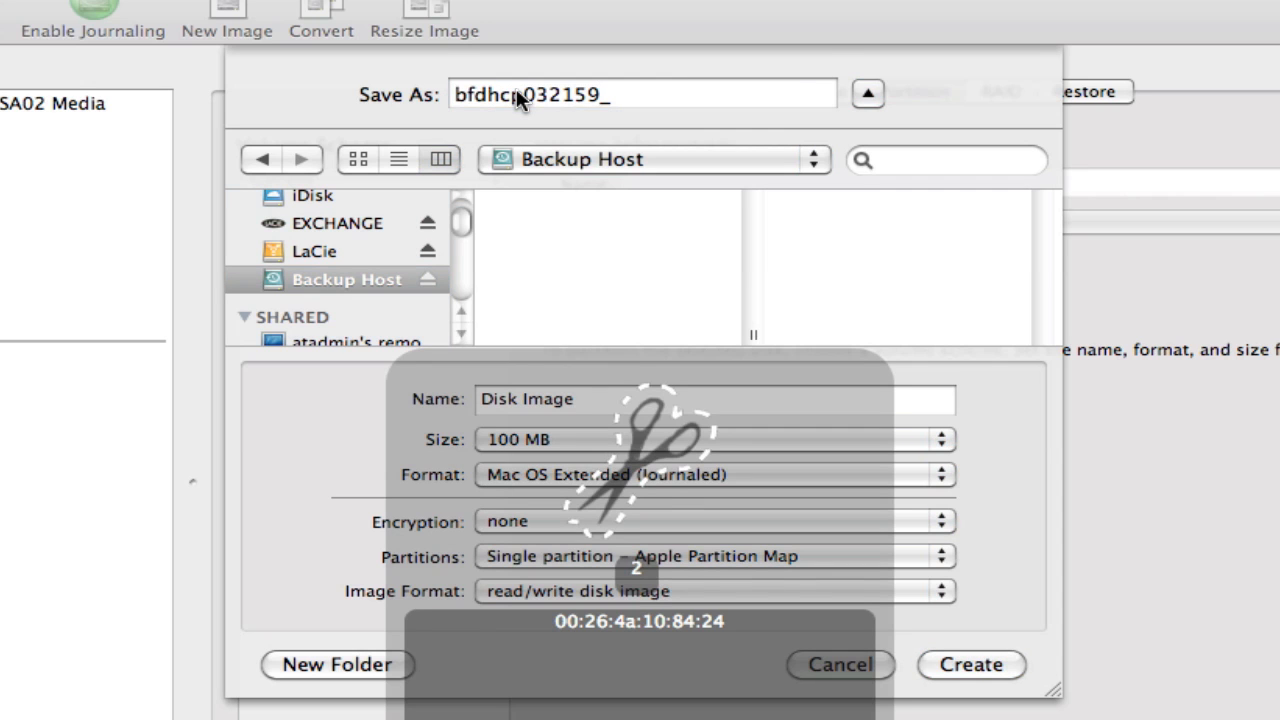
{"action": "type", "text": "_"}
{"action": "key", "text": "Return"}
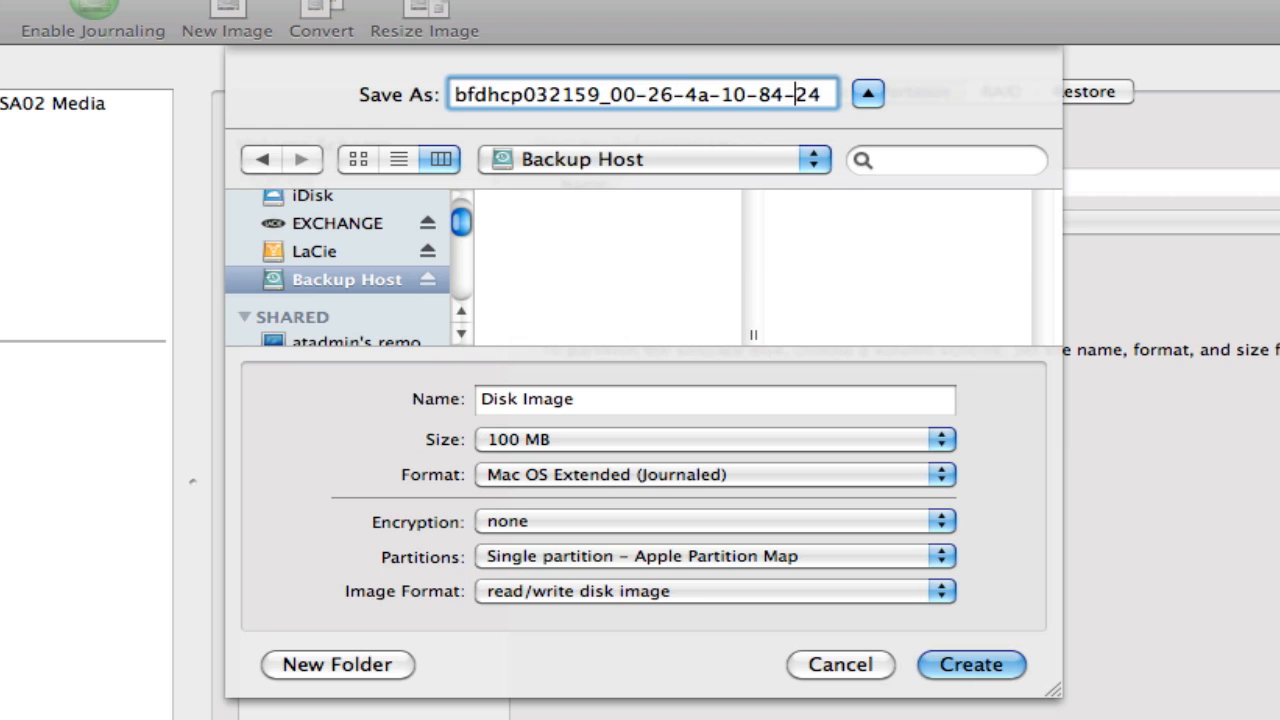
- Remove all separators from the Ethernet address in the file name so it reads bfdhcp032159_00264a108424
{"action": "key", "text": "Left"}
{"action": "key", "text": "Left"}
{"action": "key", "text": "BackSpace"}
{"action": "key", "text": "Left"}
{"action": "key", "text": "Left"}
{"action": "key", "text": "BackSpace"}
{"action": "key", "text": "Left"}
{"action": "key", "text": "Left"}
{"action": "key", "text": "BackSpace"}
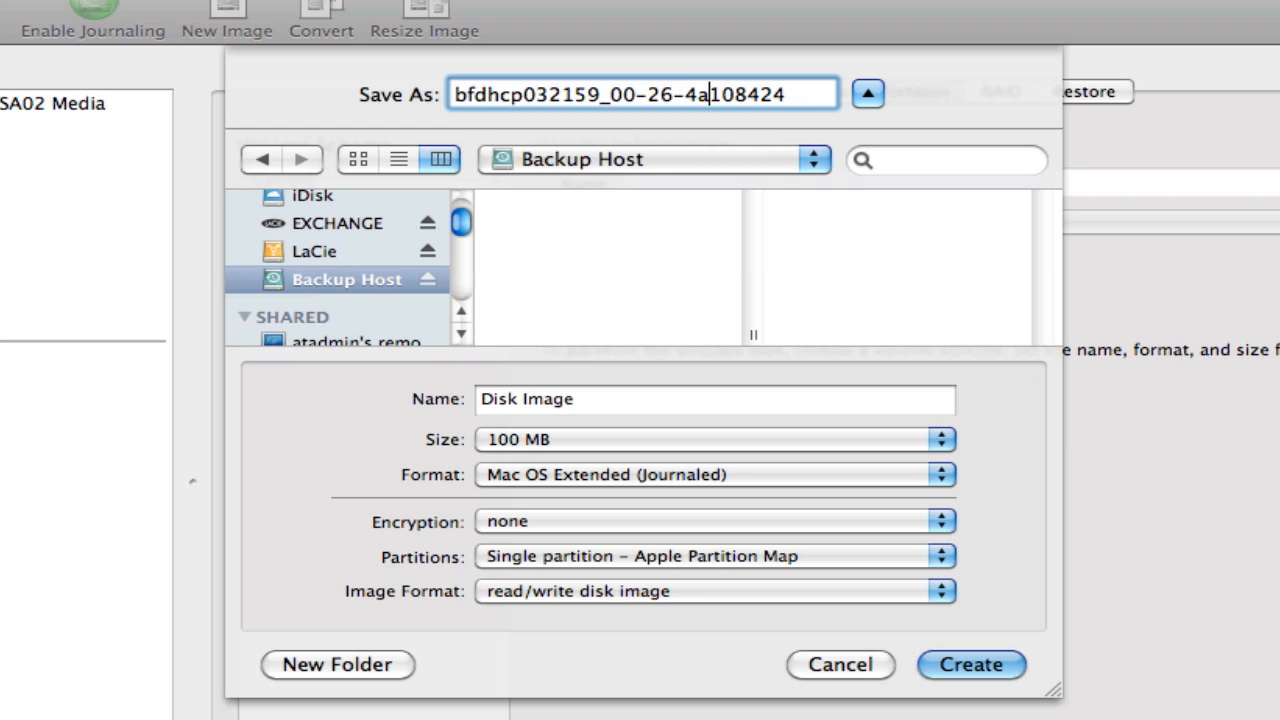
{"action": "key", "text": "Left"}
{"action": "key", "text": "Left"}
{"action": "key", "text": "BackSpace"}
{"action": "key", "text": "Left"}
{"action": "key", "text": "Left"}
{"action": "key", "text": "BackSpace"}
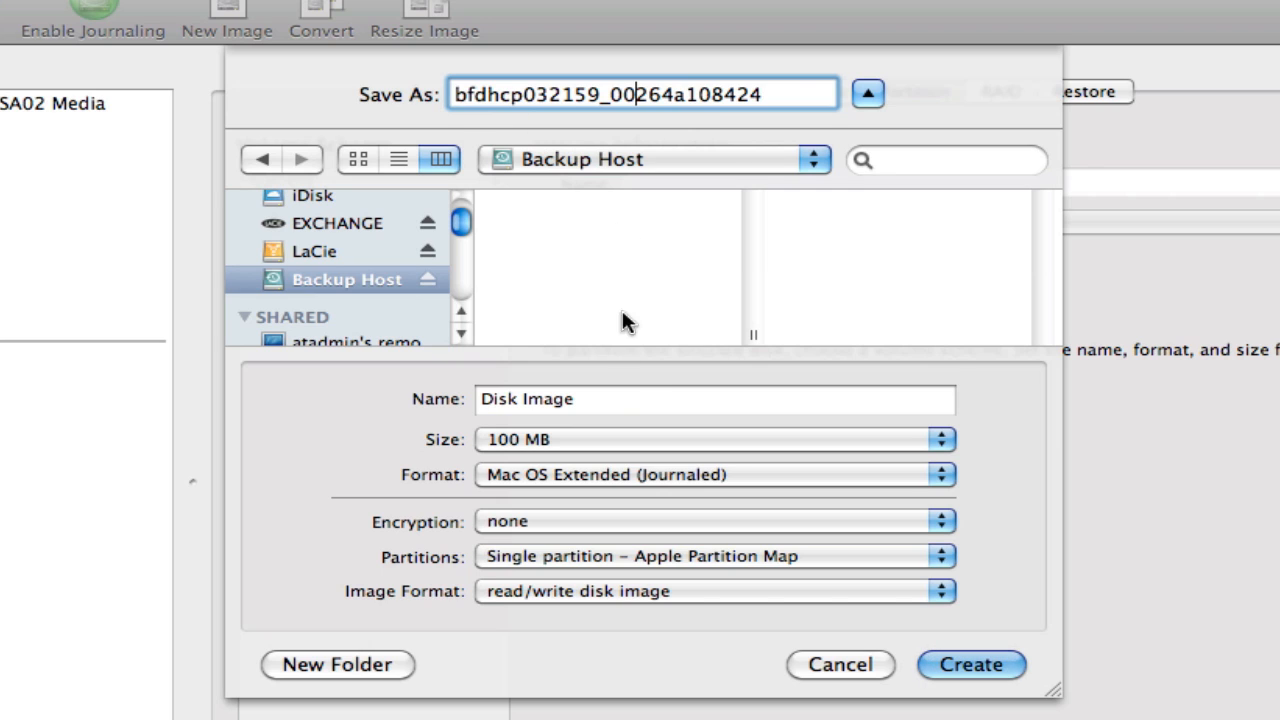
- Set the disk image's volume name to Time Machine Image
{"action": "left_click", "coordinate": [609, 398]}
{"action": "left_click_drag", "start_coordinate": [609, 398], "coordinate": [429, 400]}
{"action": "type", "text": "T"}
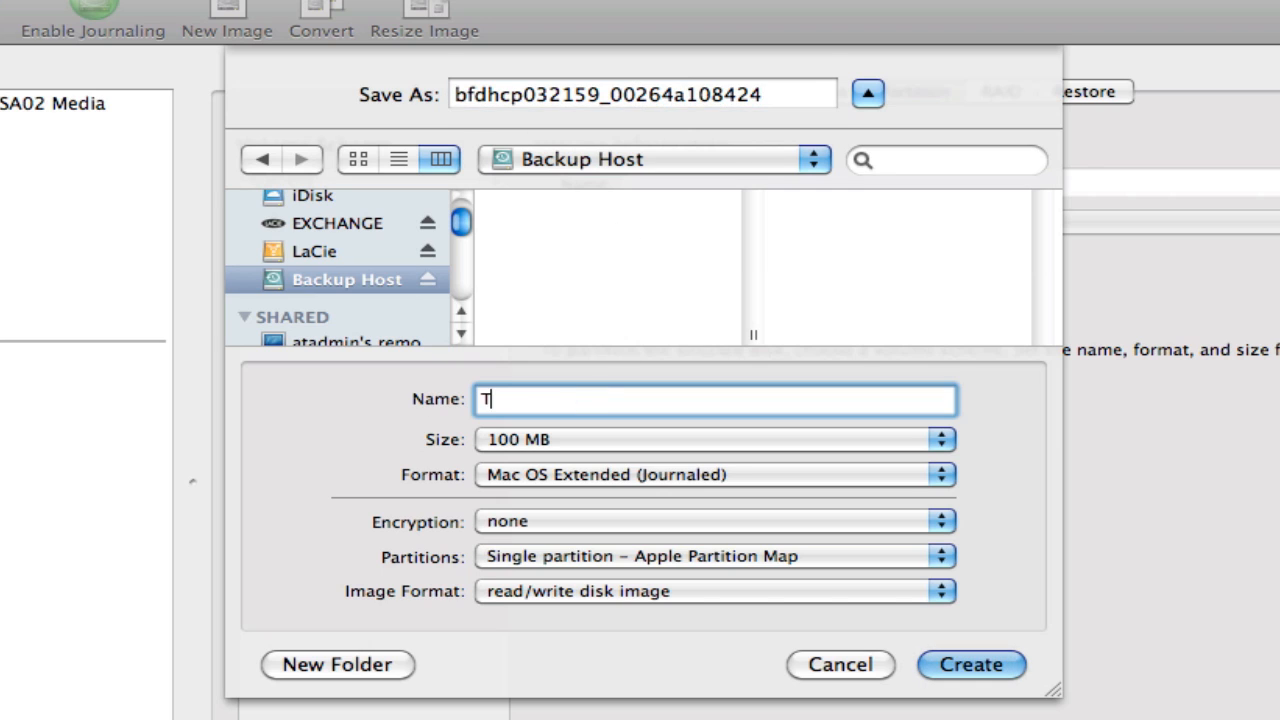
{"action": "type", "text": "ime Machine Image"}
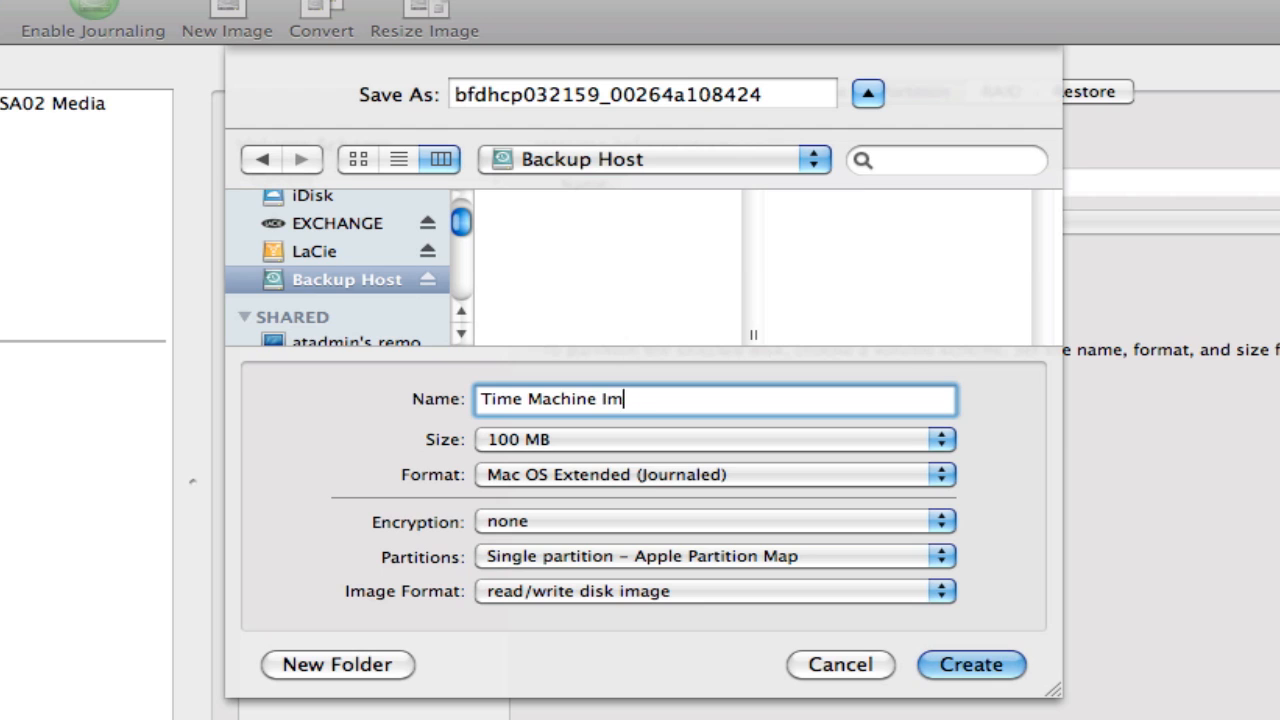
- Set the disk image to a custom size of 100 GB
{"action": "left_click", "coordinate": [604, 440]}
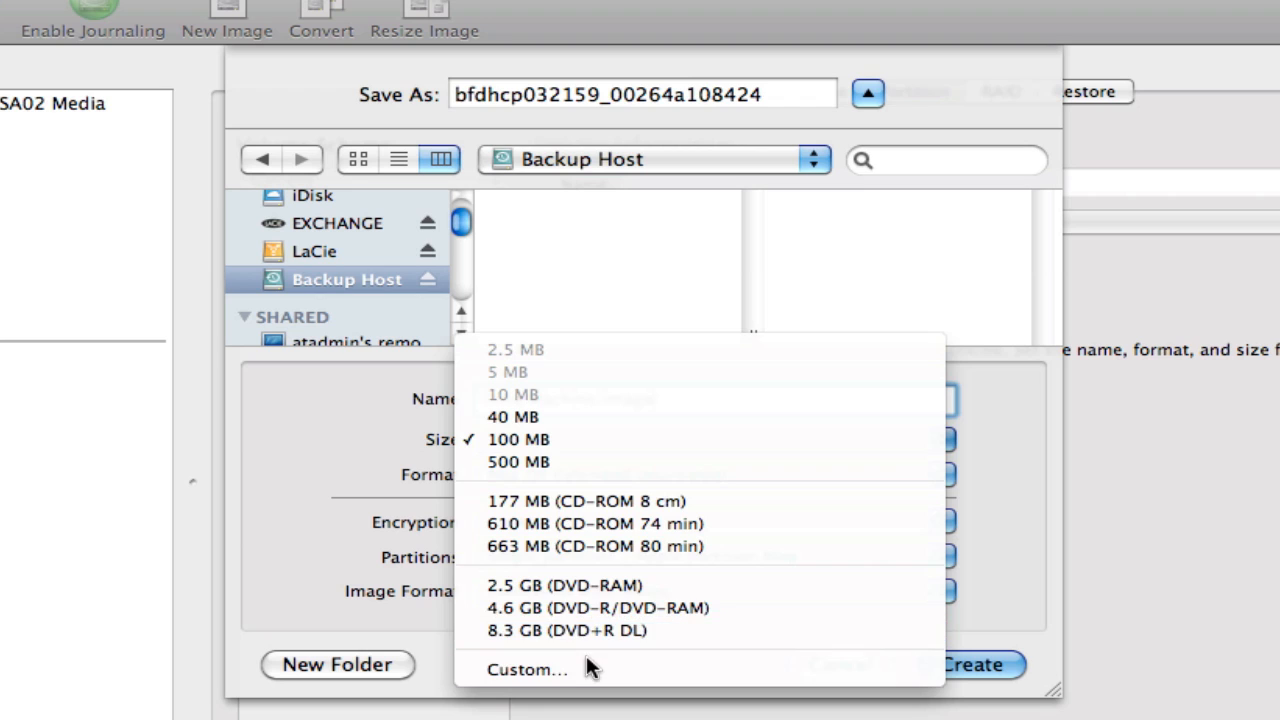
{"action": "left_click", "coordinate": [527, 669]}
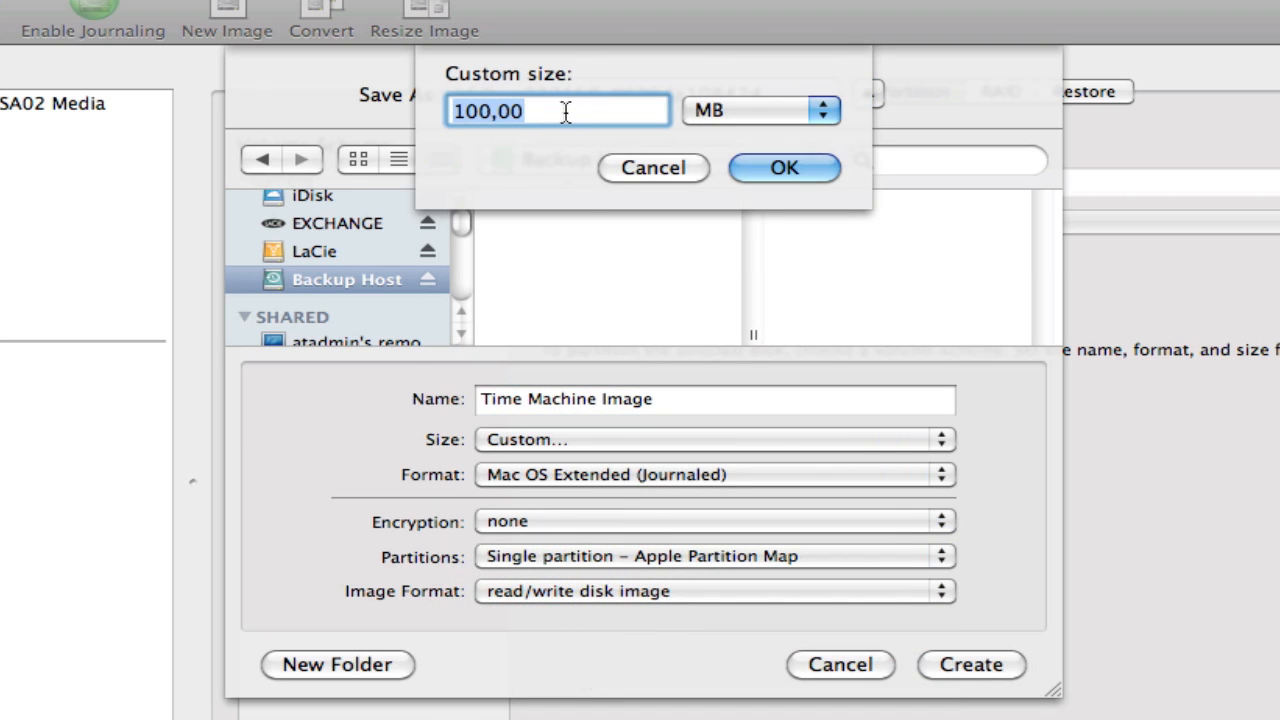
{"action": "type", "text": "100"}
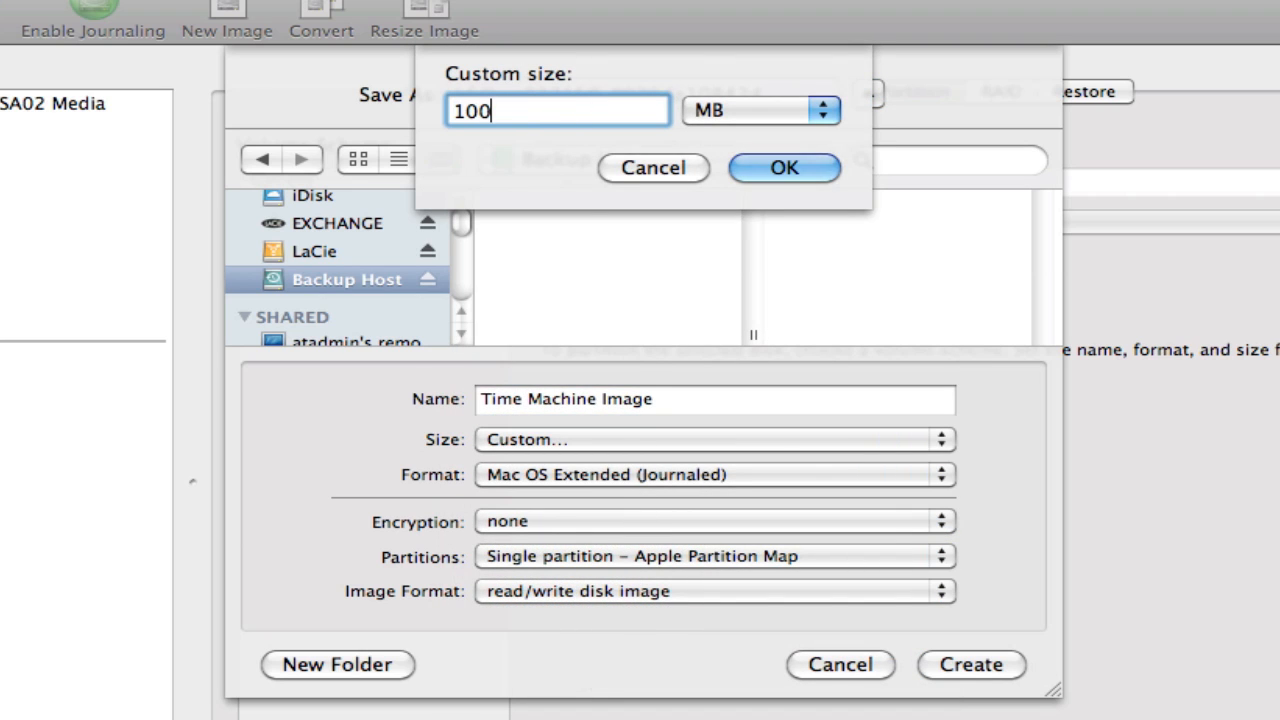
{"action": "left_click", "coordinate": [768, 112]}
{"action": "left_click", "coordinate": [764, 135]}
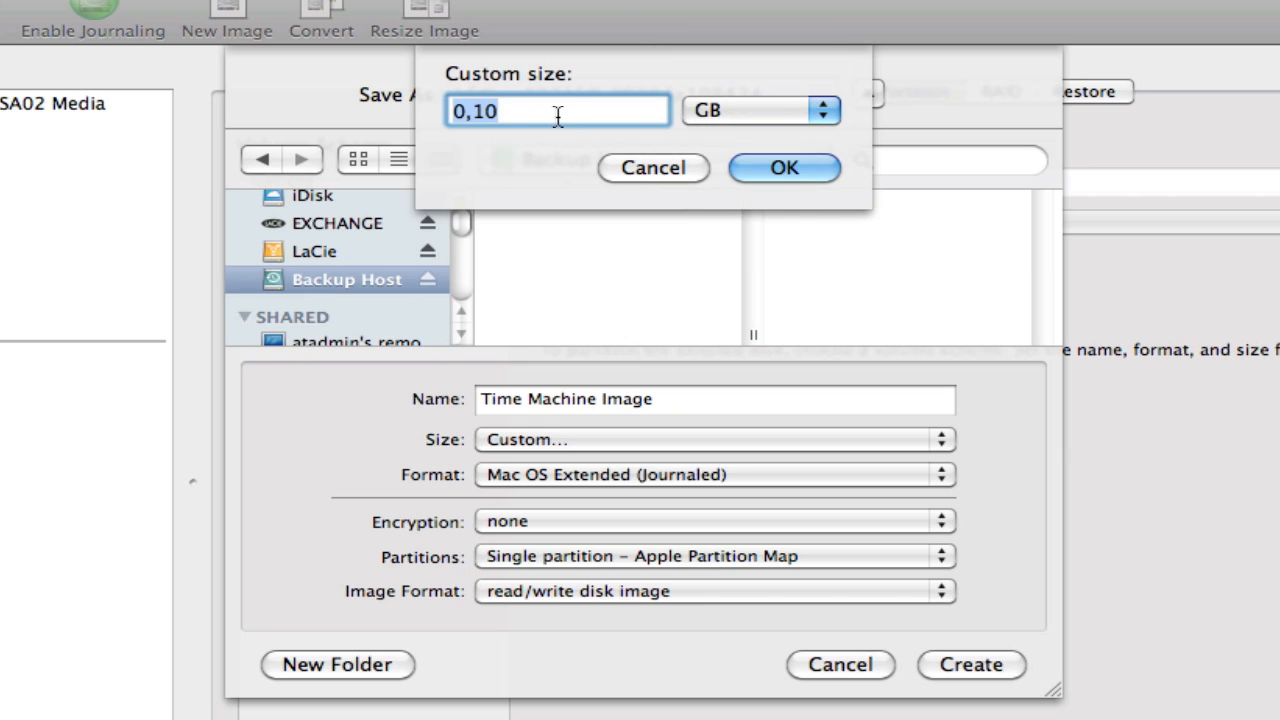
{"action": "type", "text": "100"}
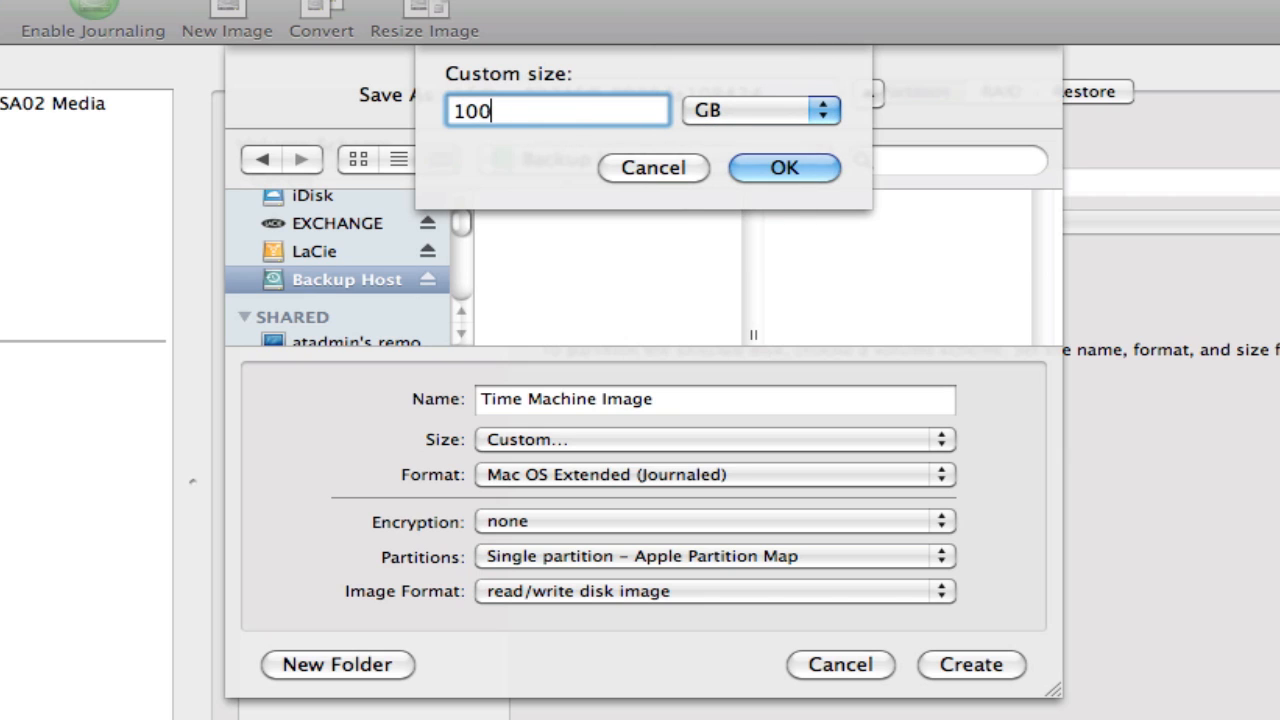
{"action": "left_click", "coordinate": [818, 168]}
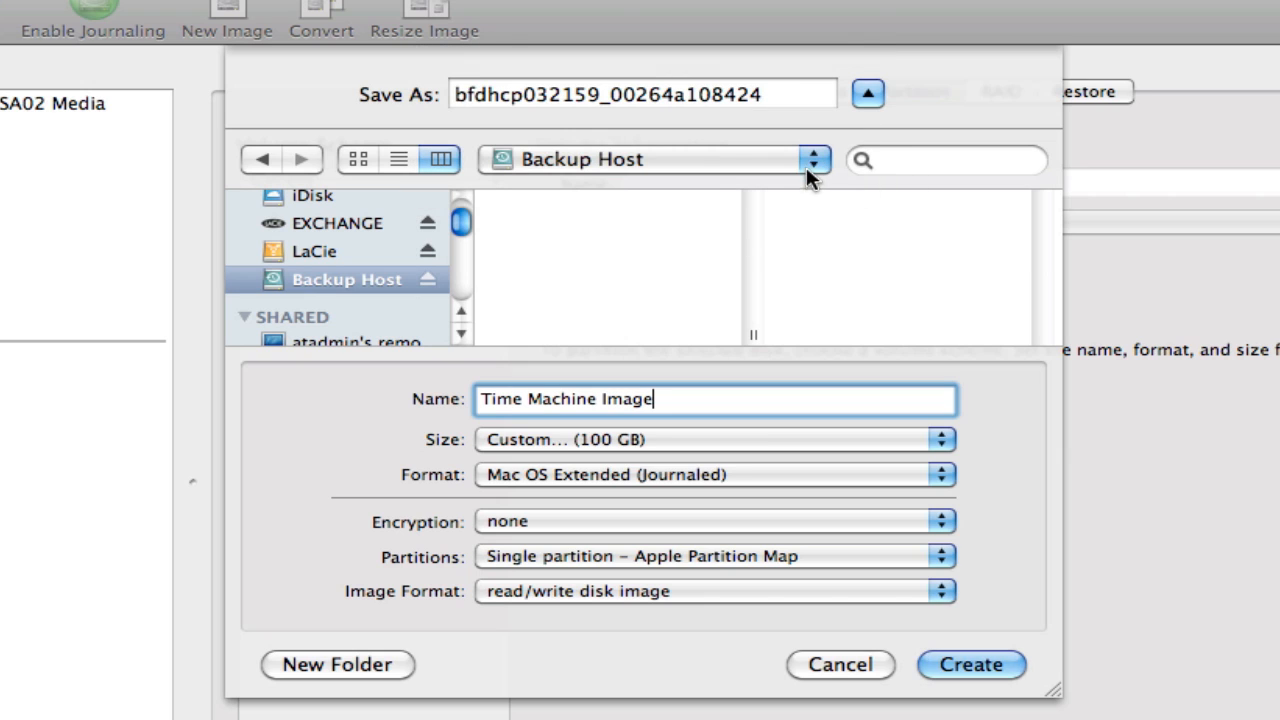
- Set the image's format to Mac OS Extended (Case-sensitive, Journaled) and its encryption to 256-bit AES
{"action": "left_click", "coordinate": [700, 480]}
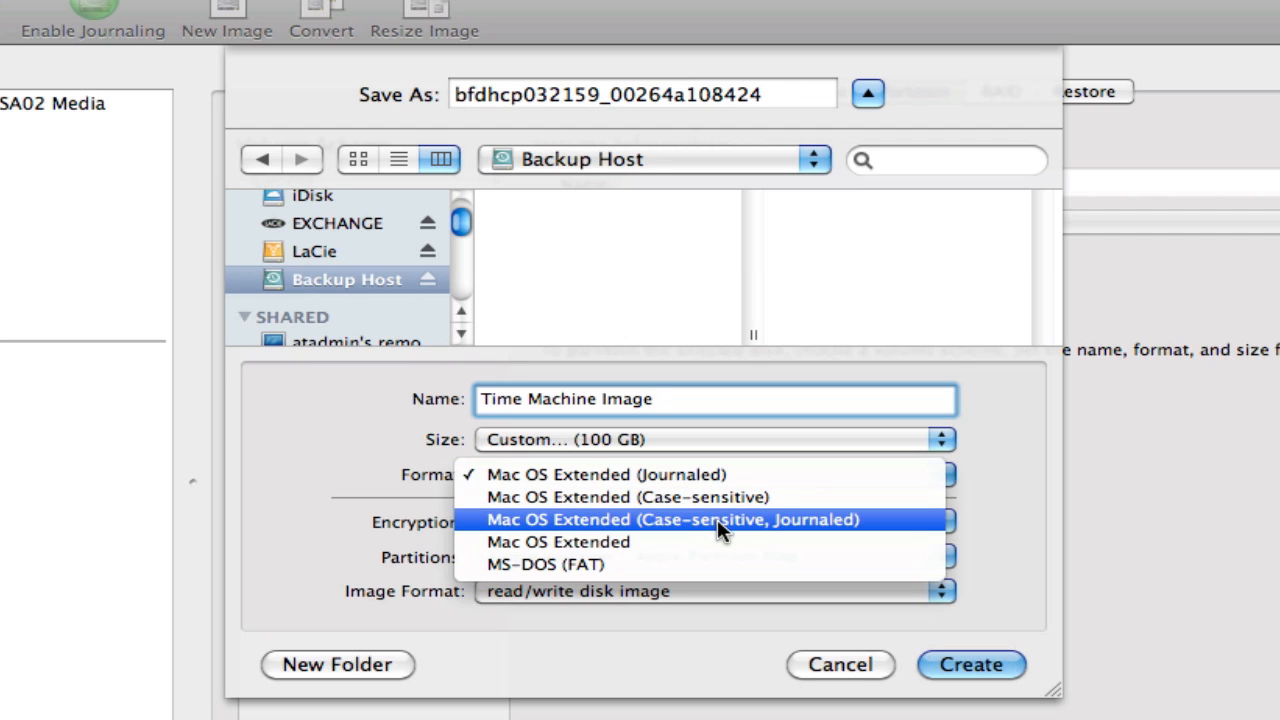
{"action": "left_click", "coordinate": [789, 521]}
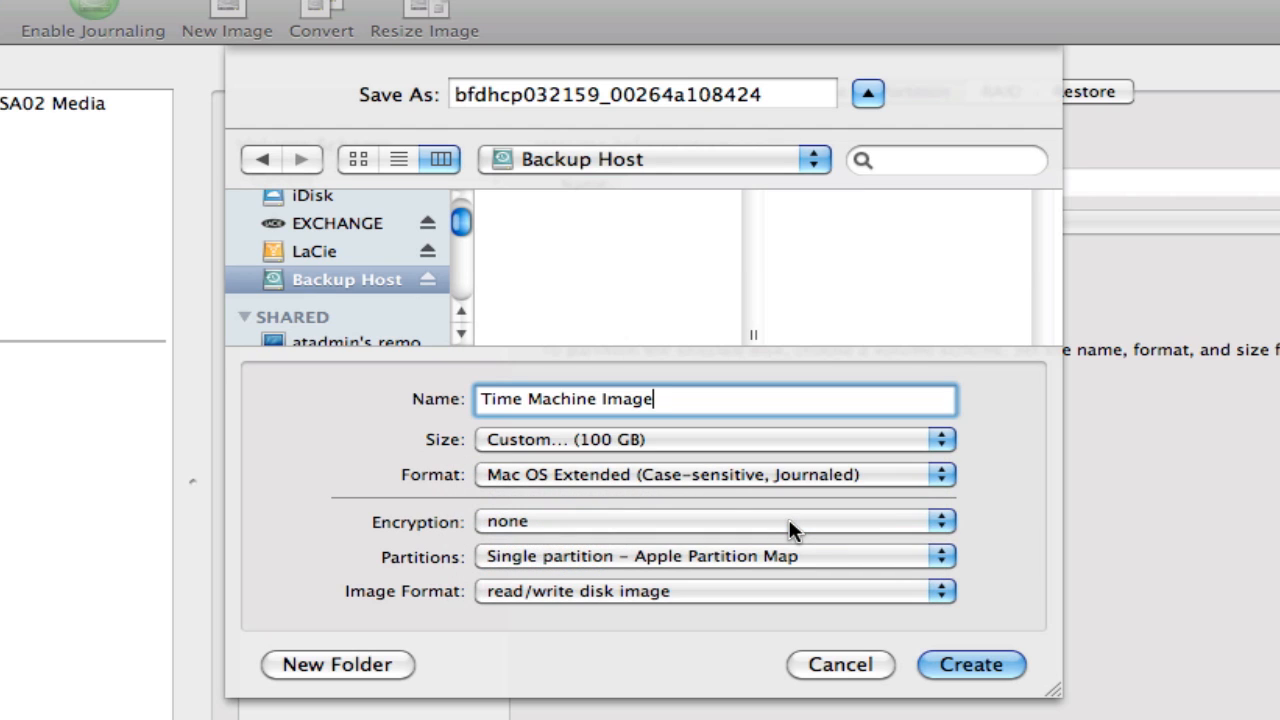
{"action": "left_click", "coordinate": [784, 524]}
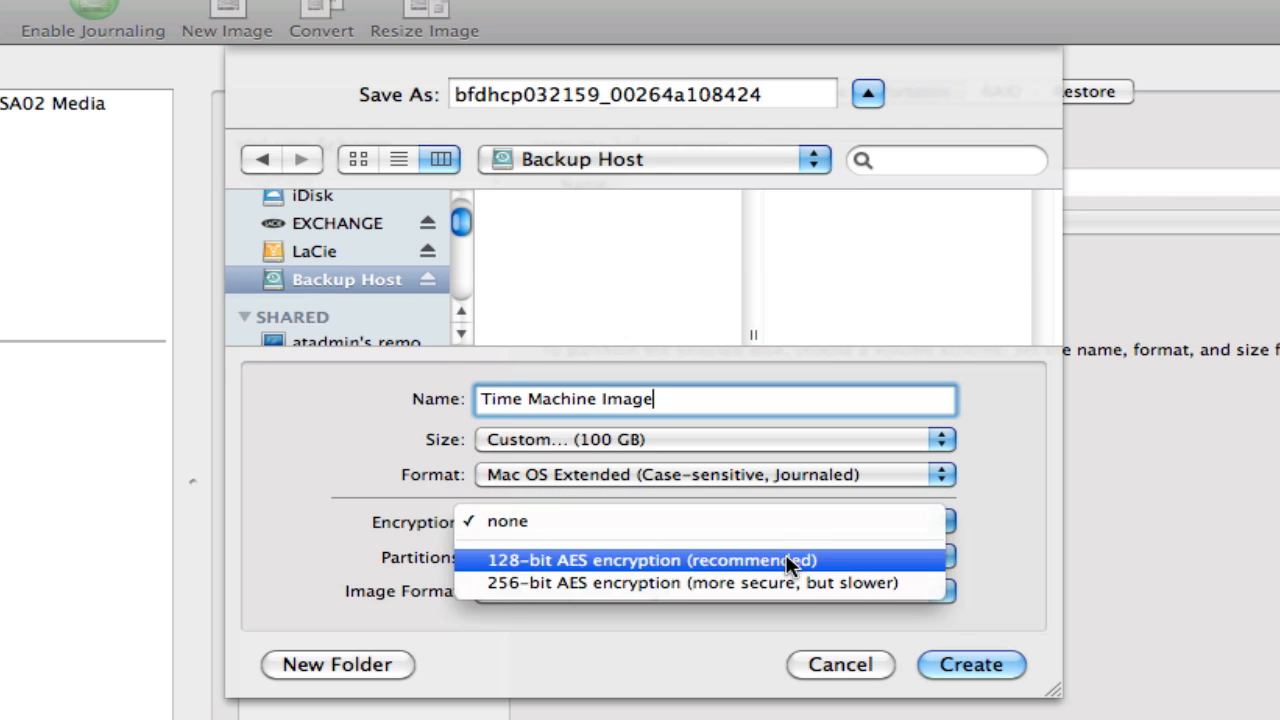
{"action": "left_click", "coordinate": [787, 580]}
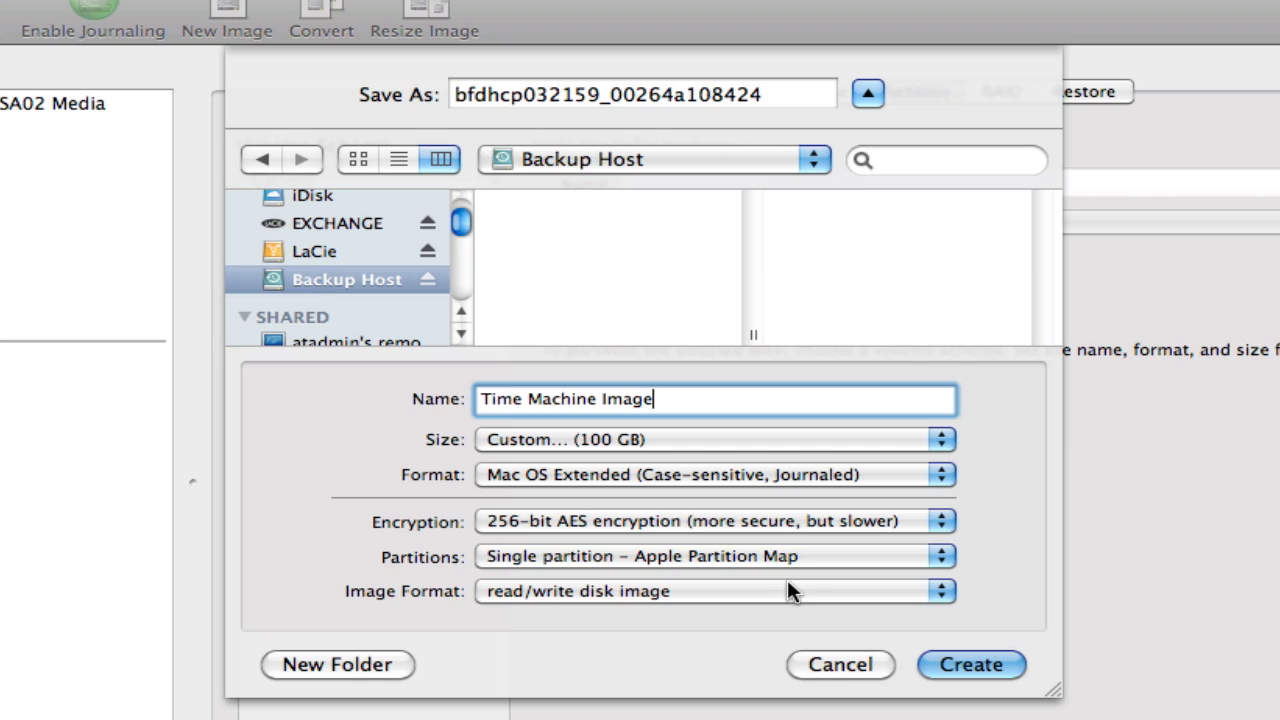
- Choose sparse bundle disk image as the image format and create the image
{"action": "left_click", "coordinate": [736, 591]}
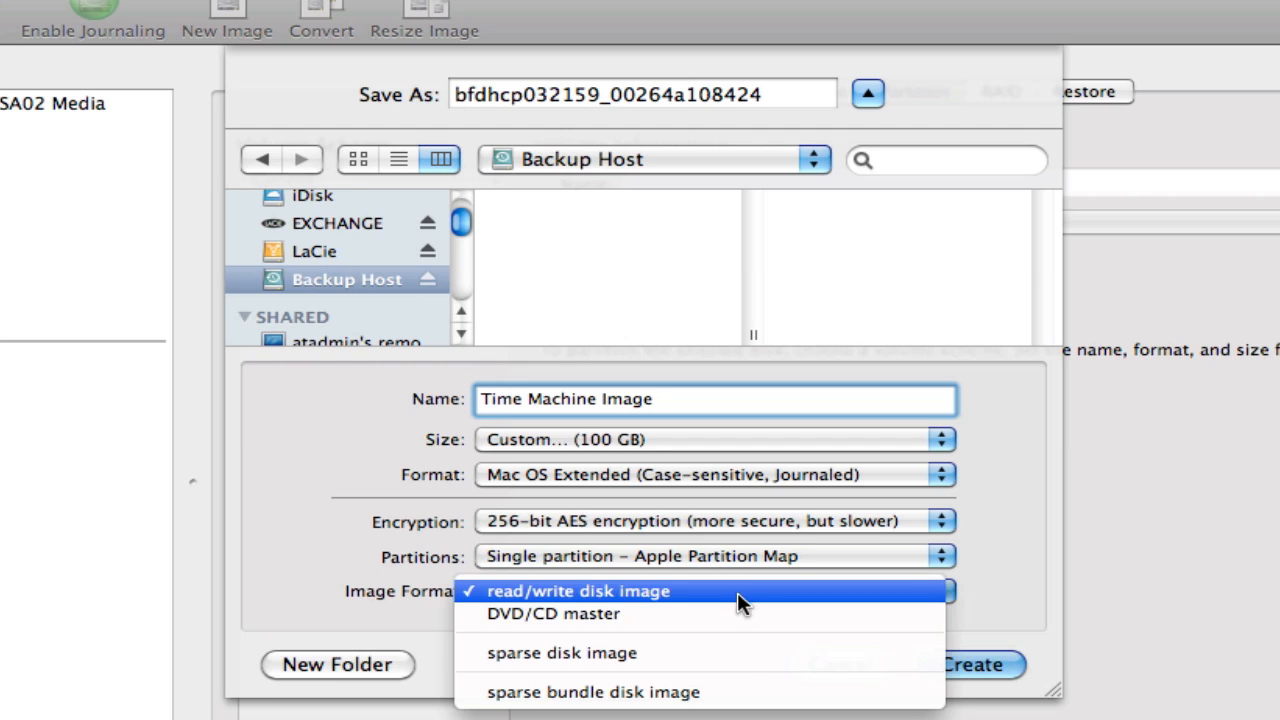
{"action": "left_click", "coordinate": [736, 692]}
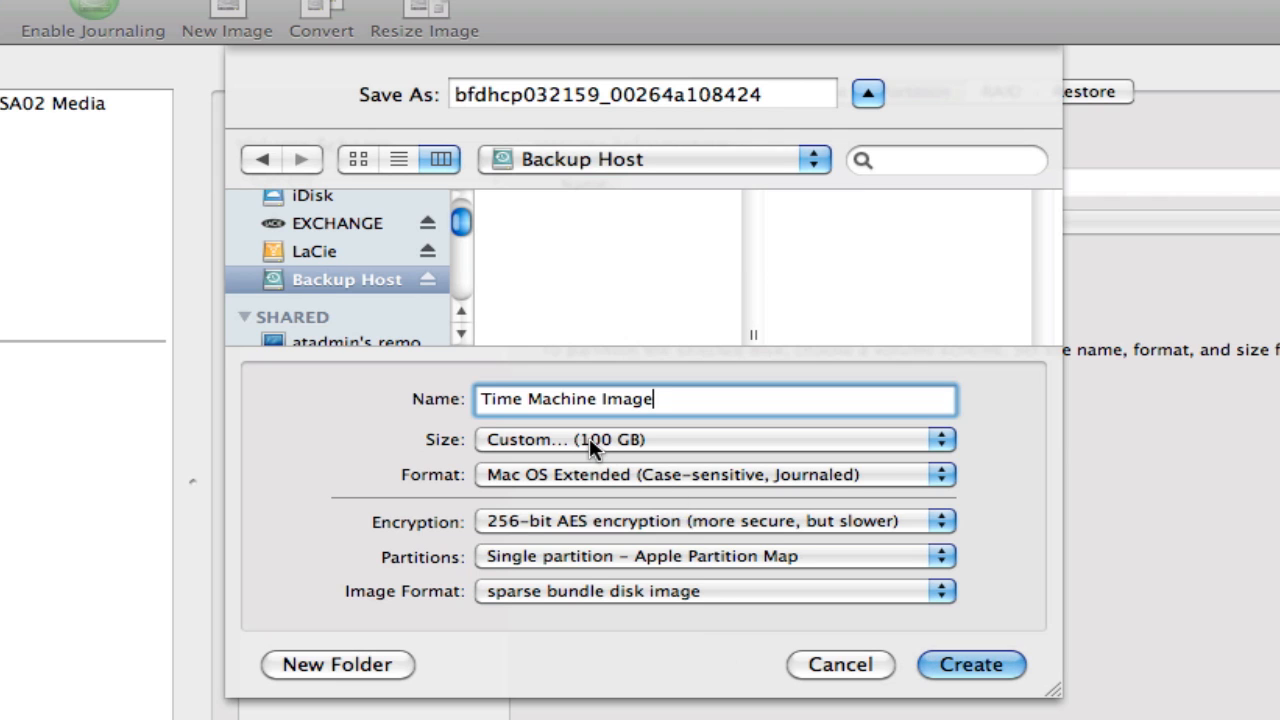
{"action": "left_click", "coordinate": [967, 666]}
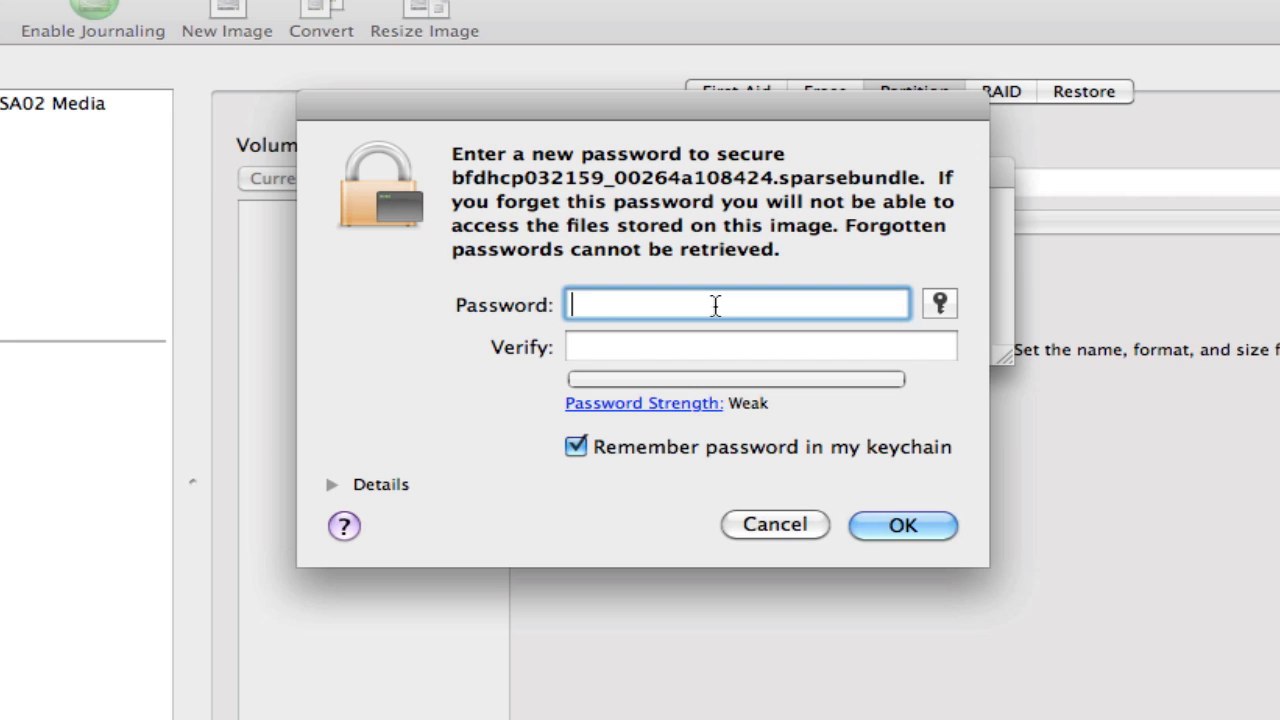
- Enter and verify a new password for the encrypted sparse bundle, keep it remembered in the keychain, and confirm
{"action": "type", "text": "•••••"}
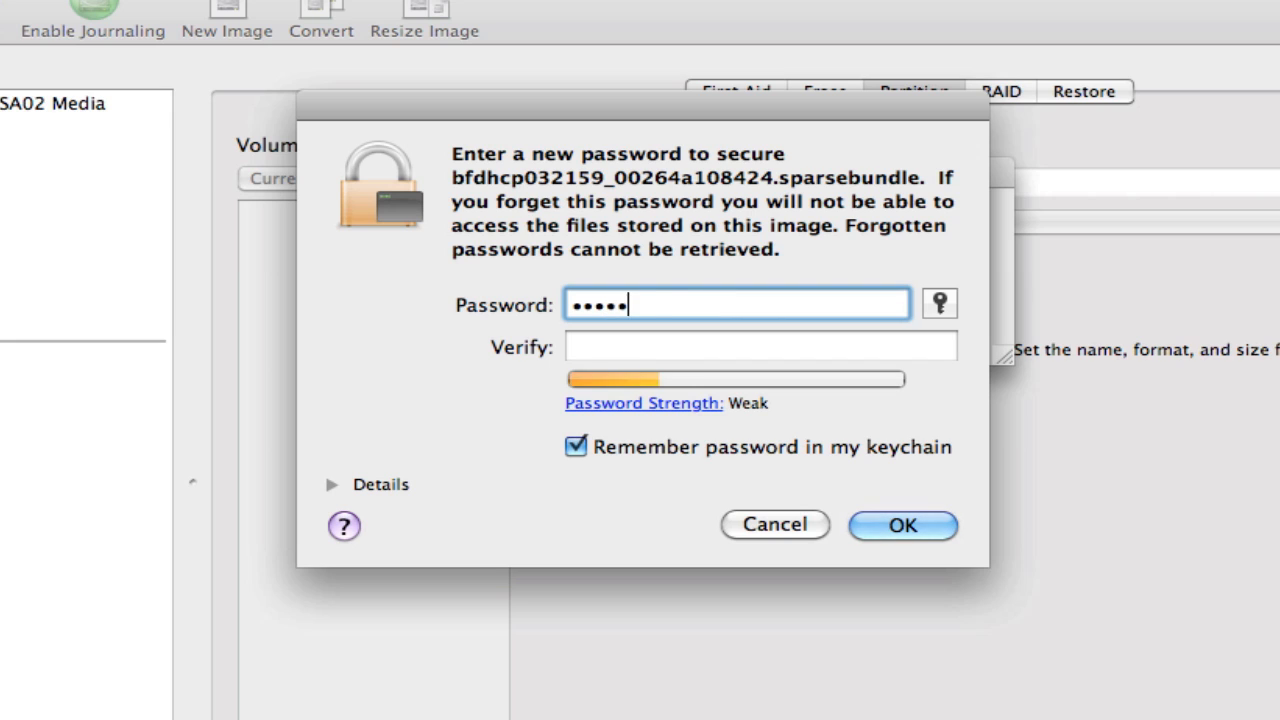
{"action": "type", "text": "•••"}
{"action": "key", "text": "Tab"}
{"action": "type", "text": "••"}
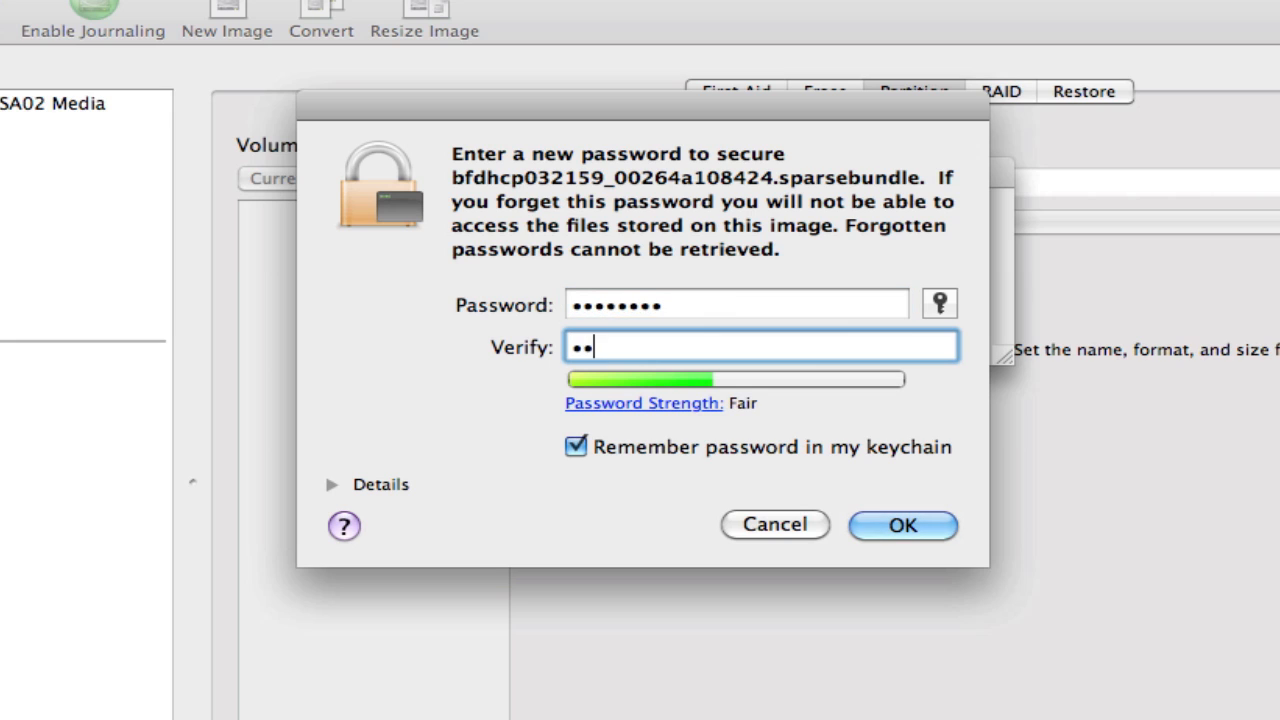
{"action": "type", "text": "••••••"}
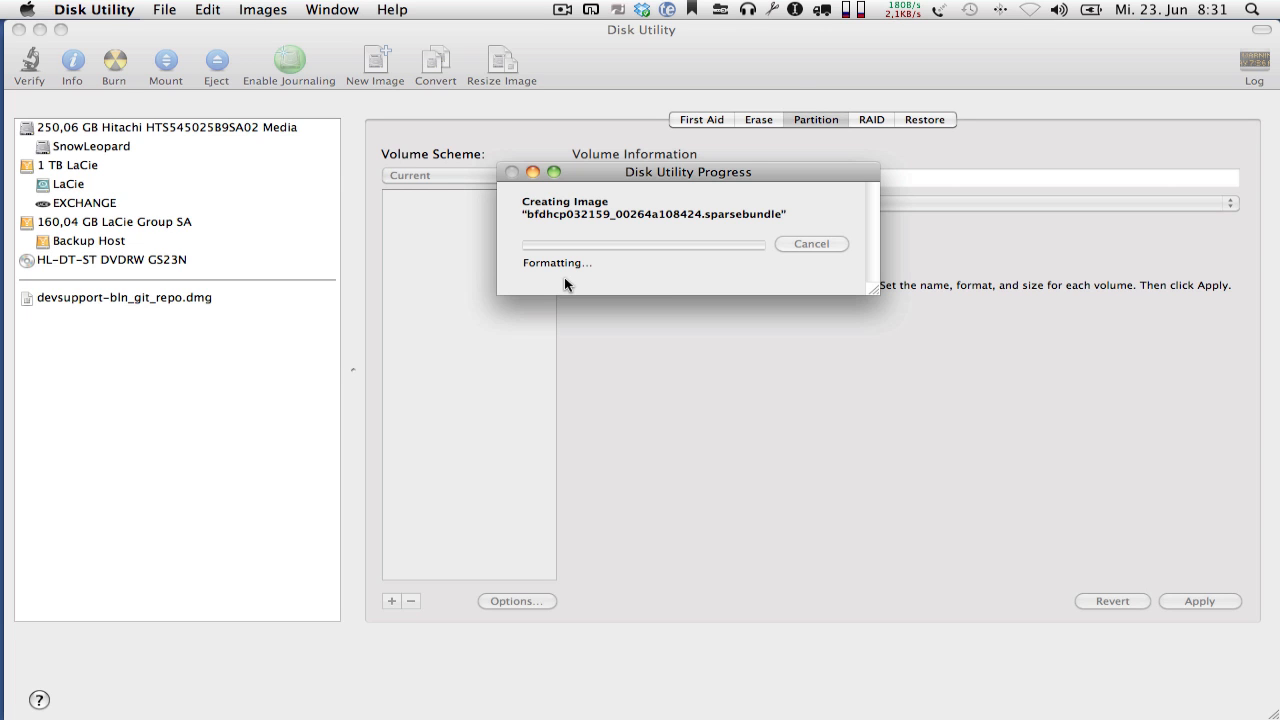
- Quit Disk Utility once the image is created, and eject the mounted Time Machine Image volume in Path Finder
{"action": "key", "text": "super+Tab"}
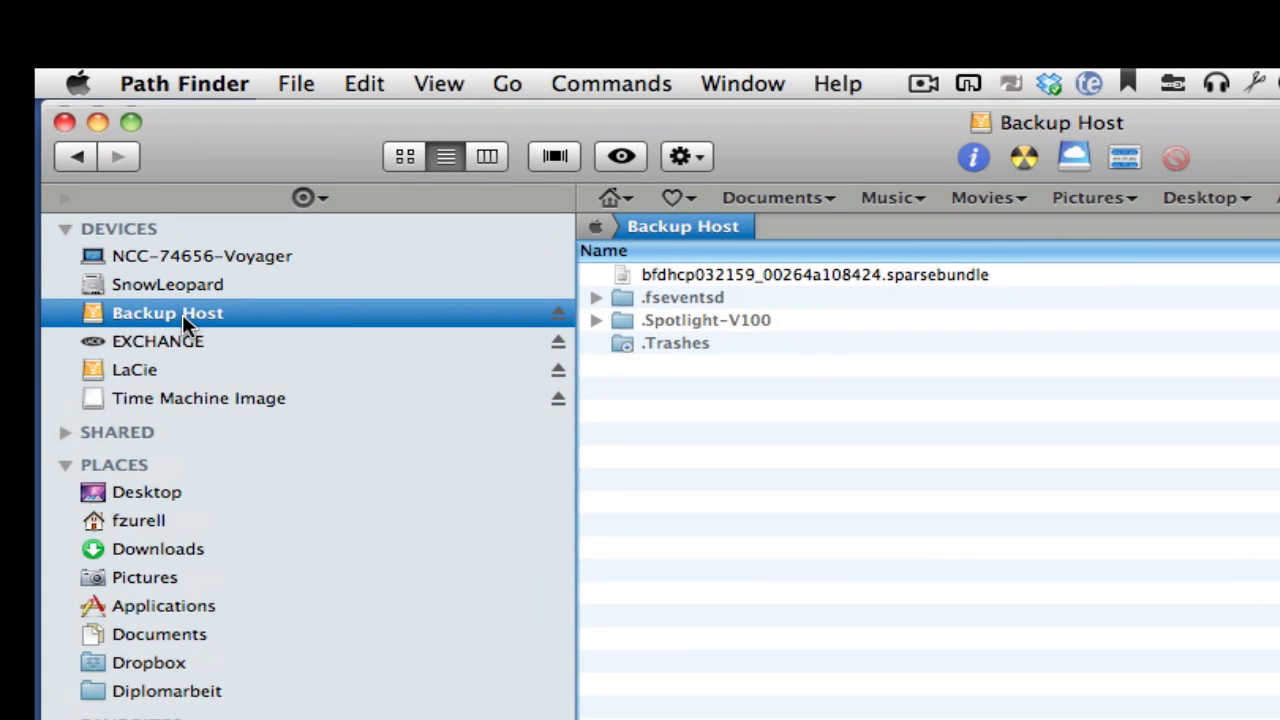
{"action": "key", "text": "super+Tab"}
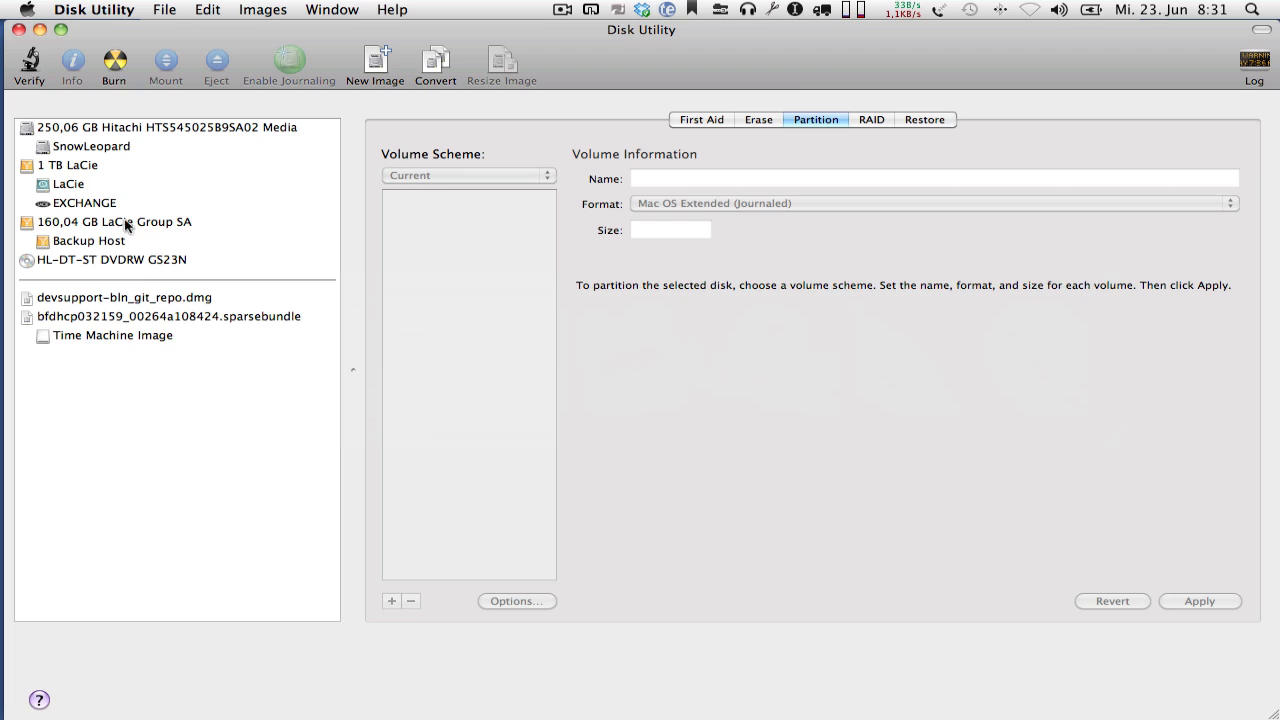
{"action": "left_click", "coordinate": [107, 13]}
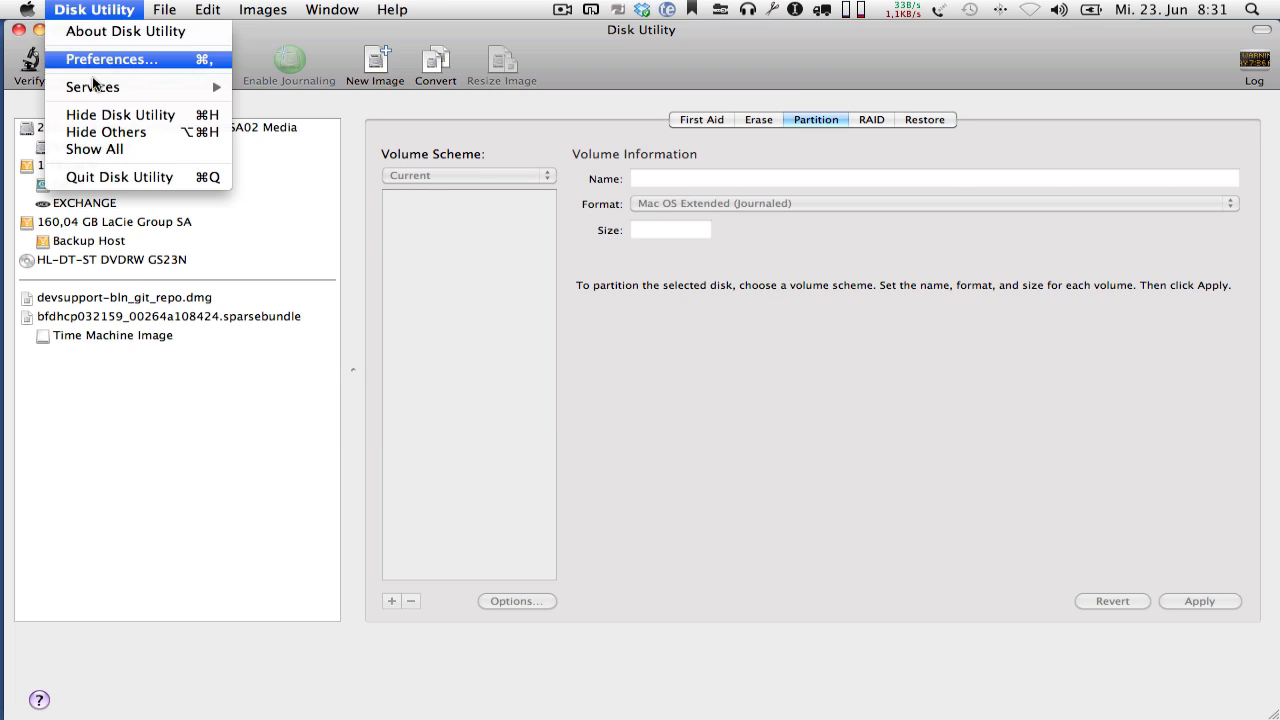
{"action": "left_click", "coordinate": [98, 176]}
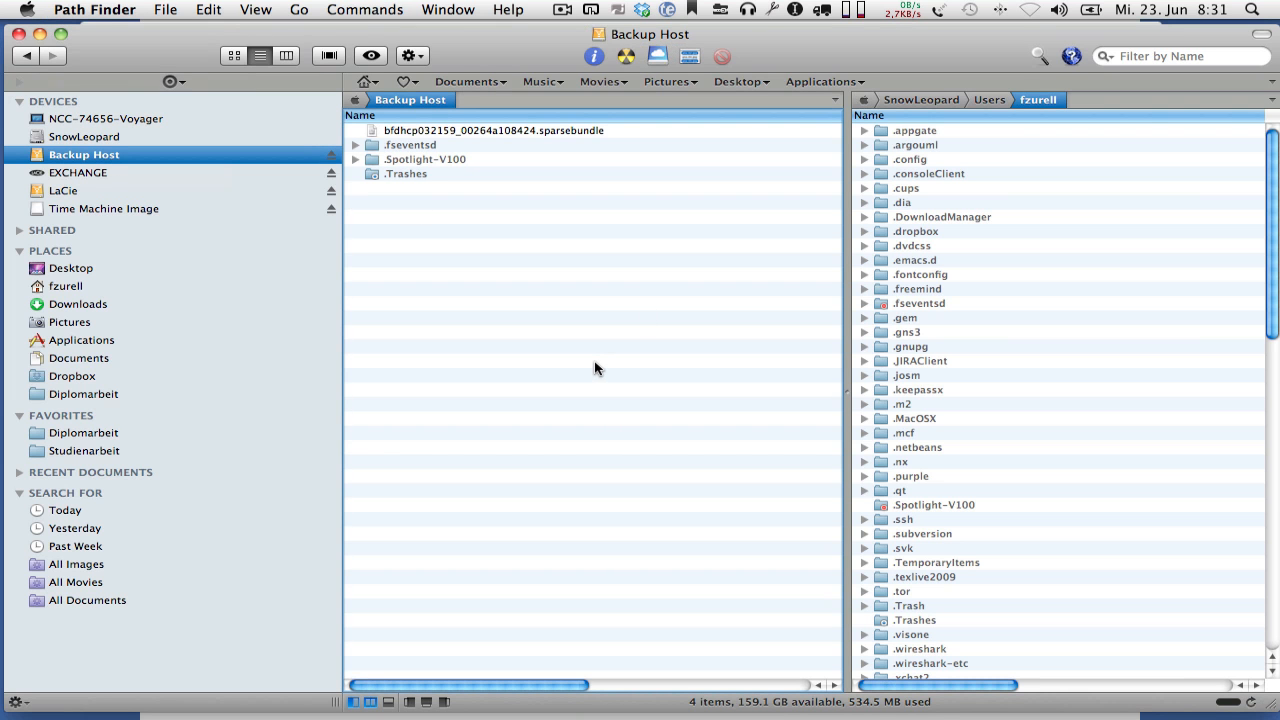
{"action": "left_click", "coordinate": [84, 209]}
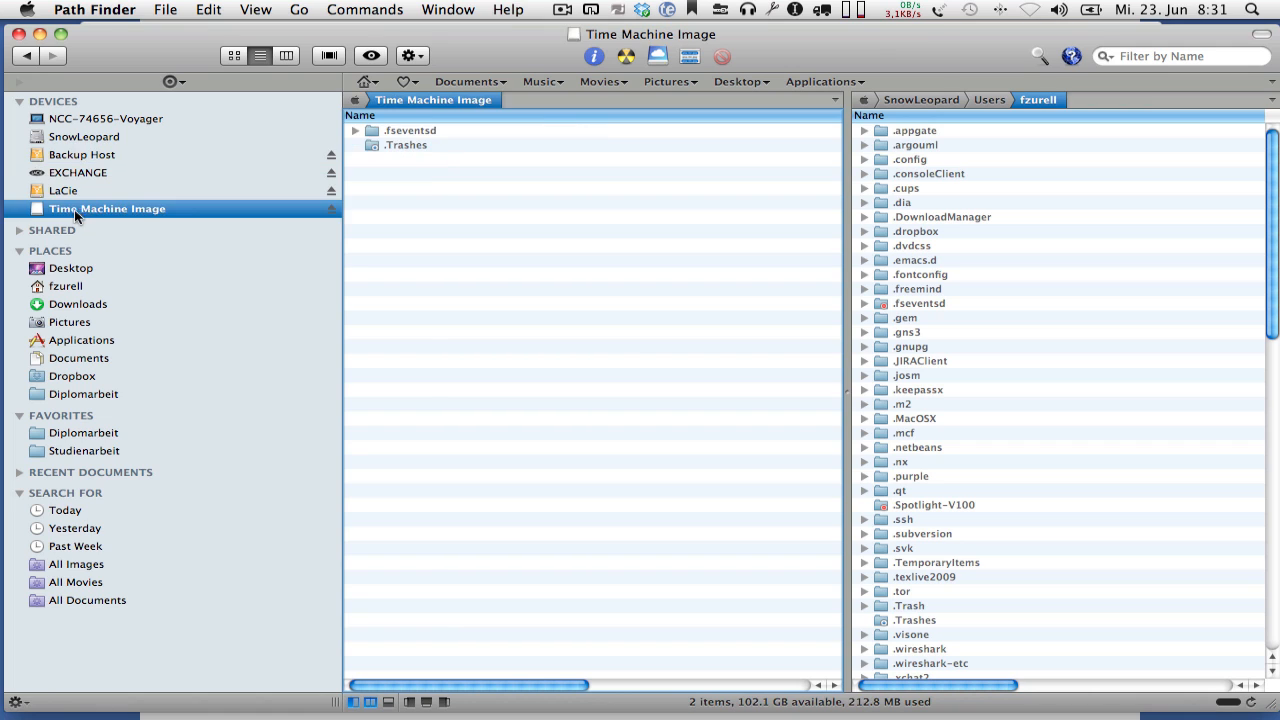
{"action": "left_click", "coordinate": [331, 210]}
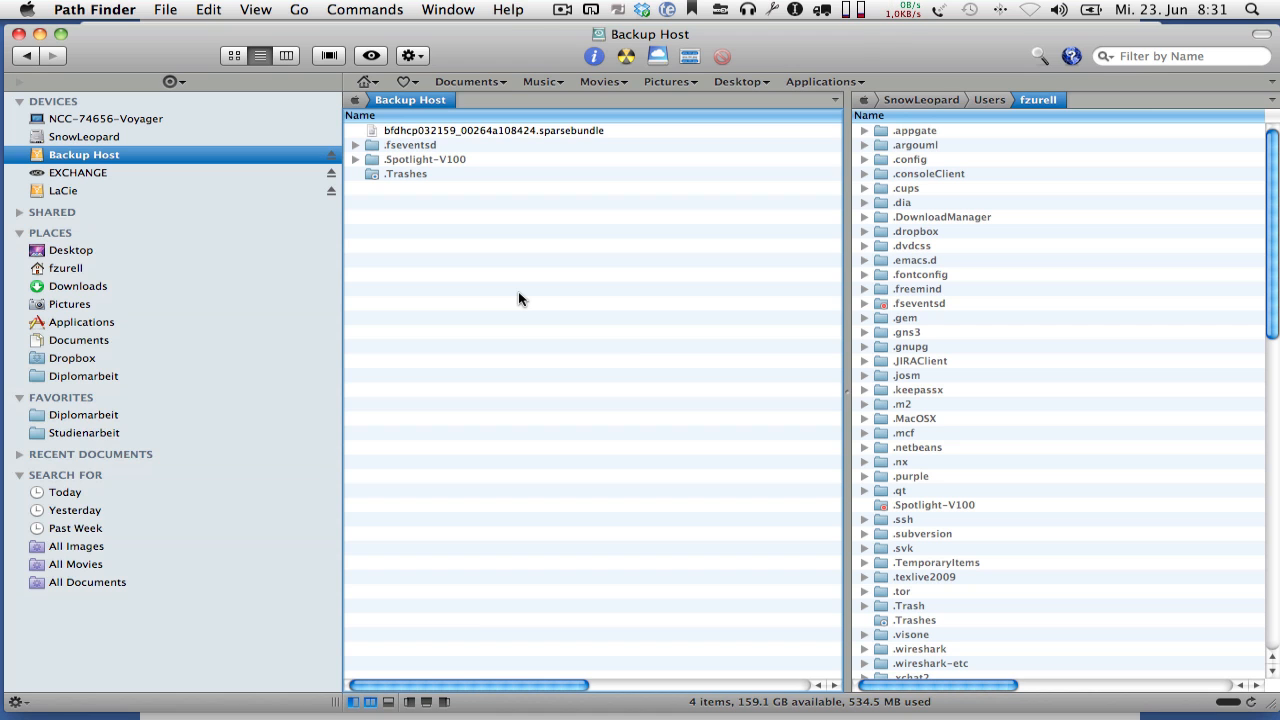
- Open Keychain Access and search the login keychain for the copied host name bfdhcp032159
{"action": "key", "text": "super+space"}
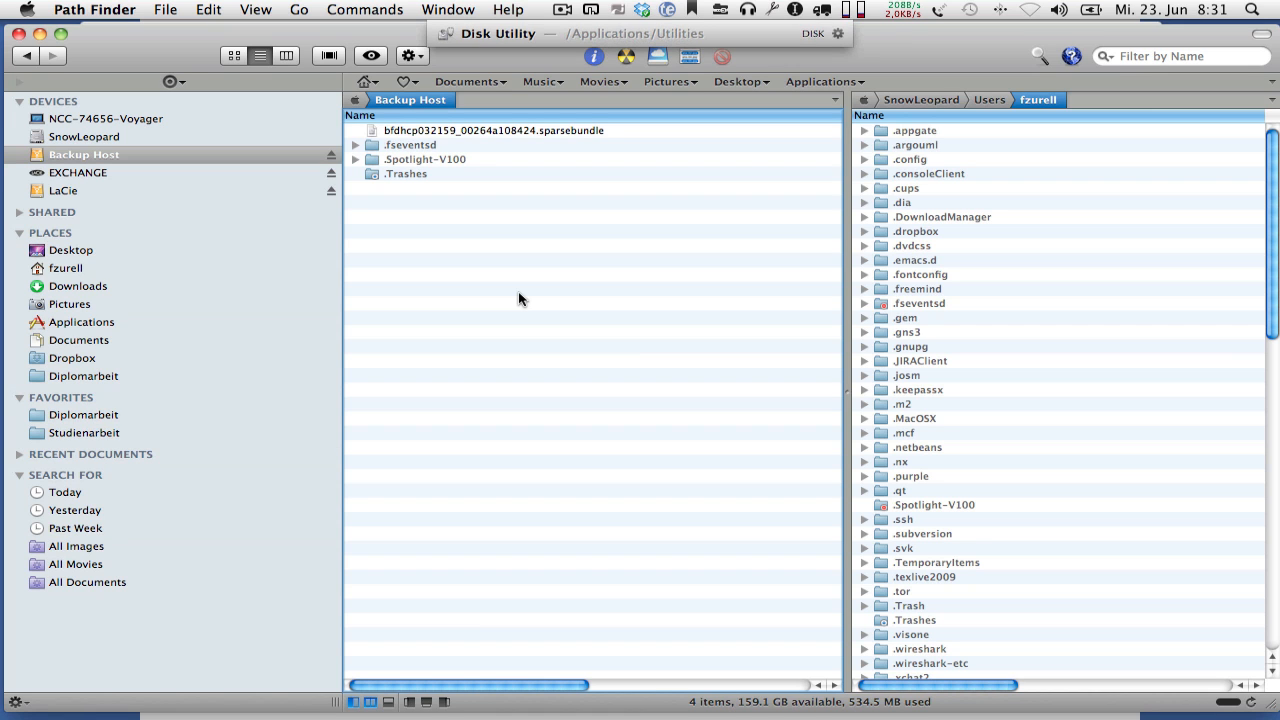
{"action": "type", "text": "key"}
{"action": "key", "text": "Return"}
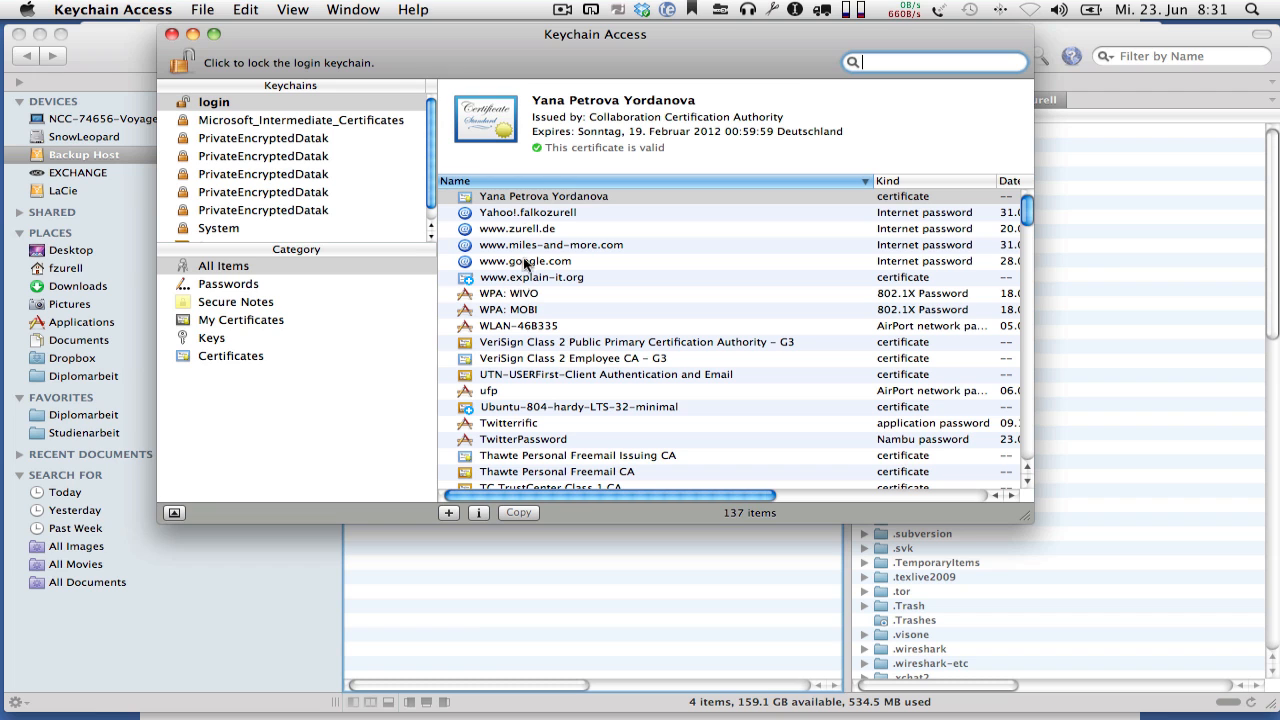
{"action": "left_click", "coordinate": [397, 106]}
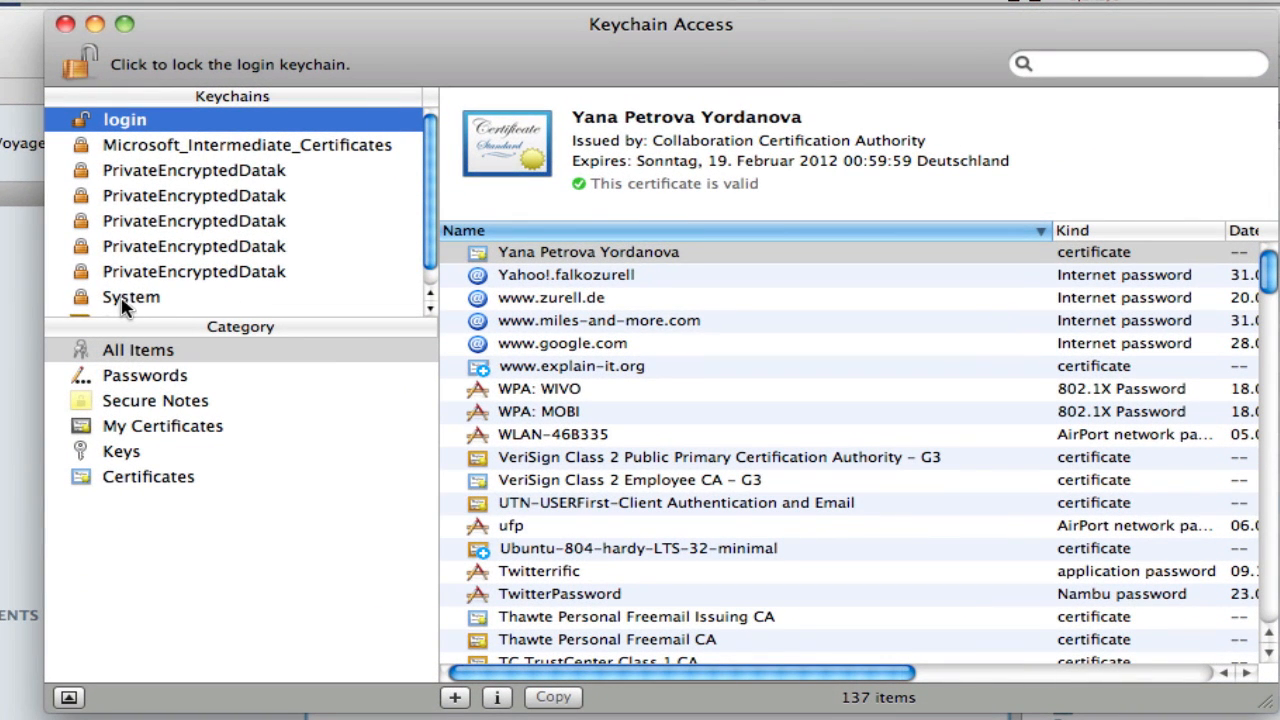
{"action": "left_click", "coordinate": [1078, 68]}
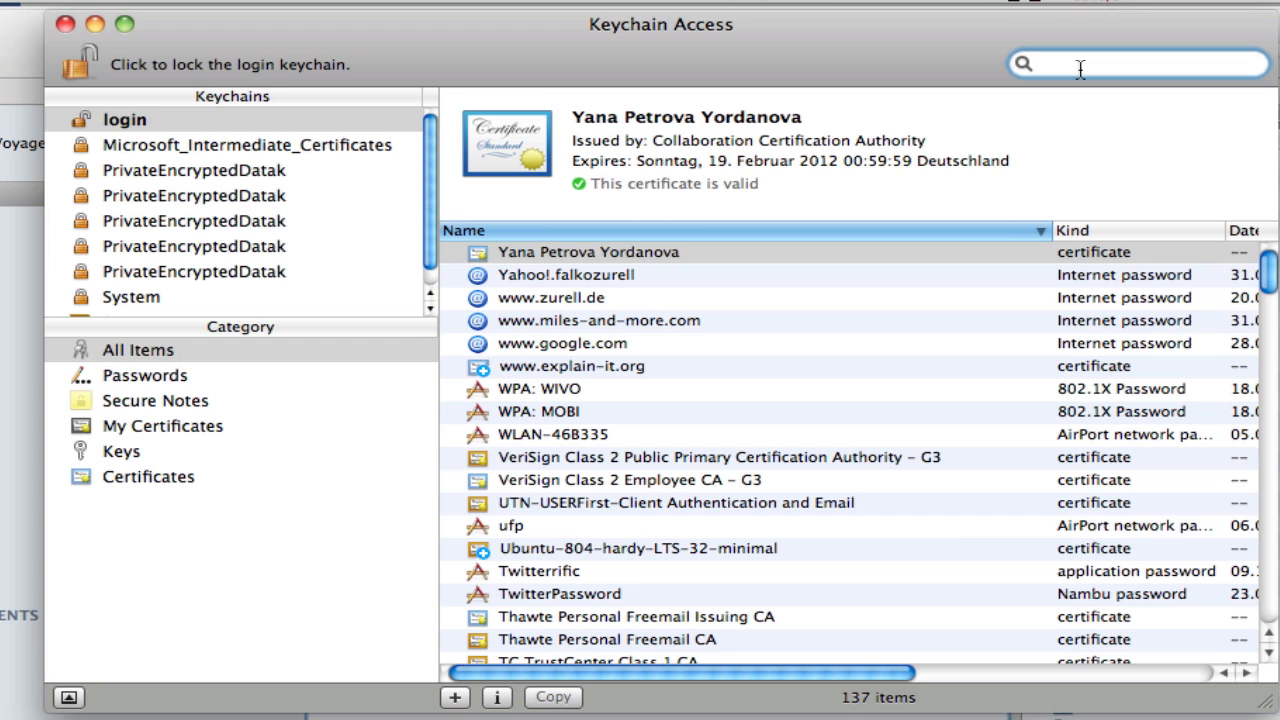
{"action": "key", "text": "ctrl+alt+v"}
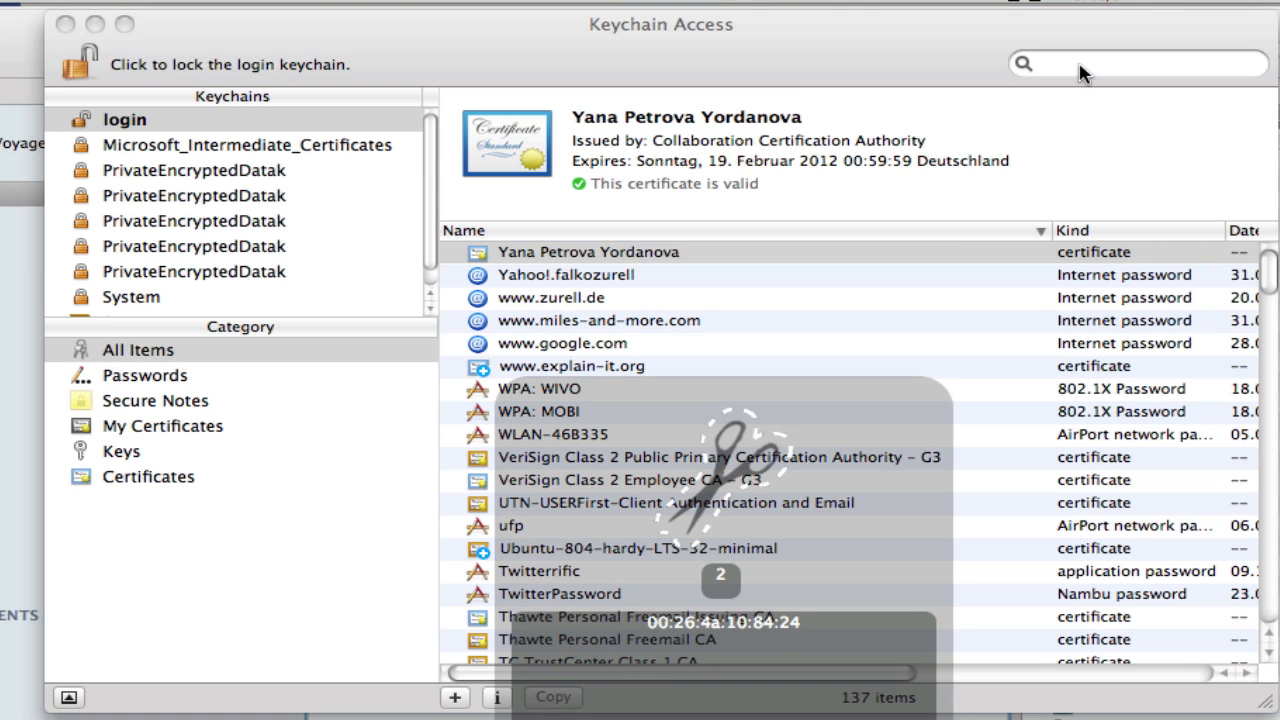
{"action": "key", "text": "Up"}
{"action": "key", "text": "Return"}
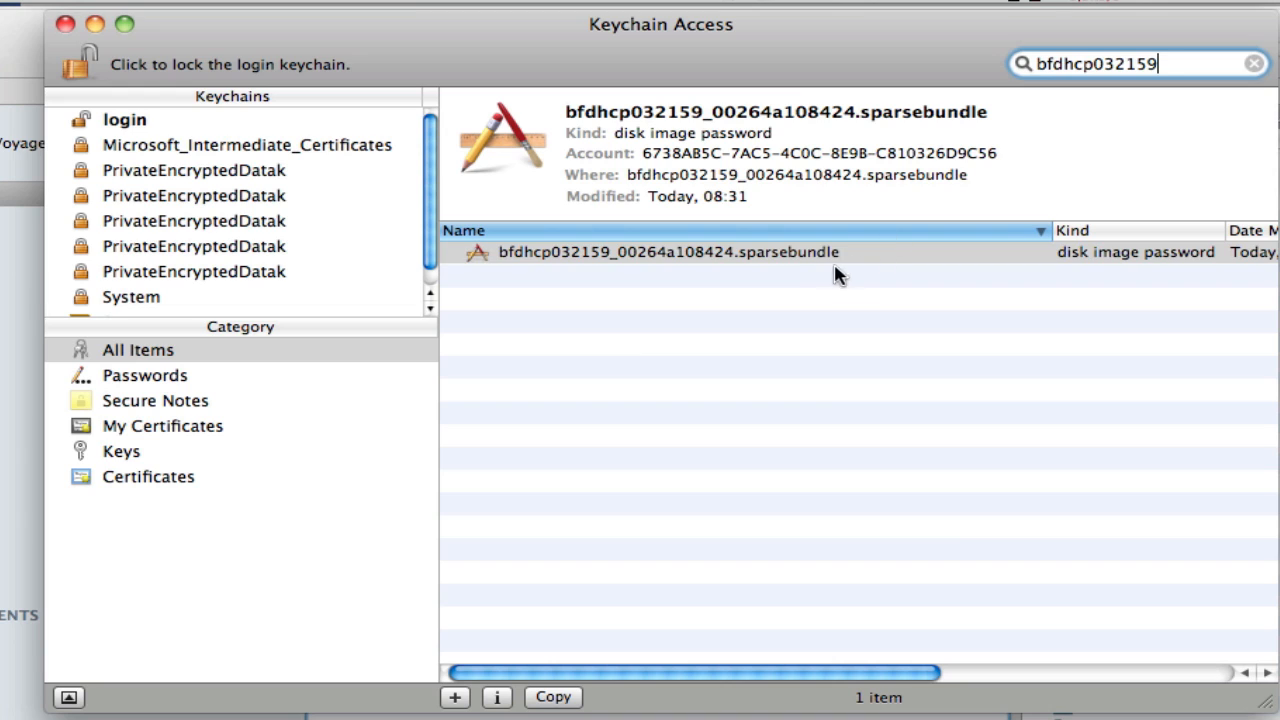
- Move the sparse bundle's disk image password into the System keychain, authorizing with the account password and always allowing kcproxy access
{"action": "left_click", "coordinate": [806, 252]}
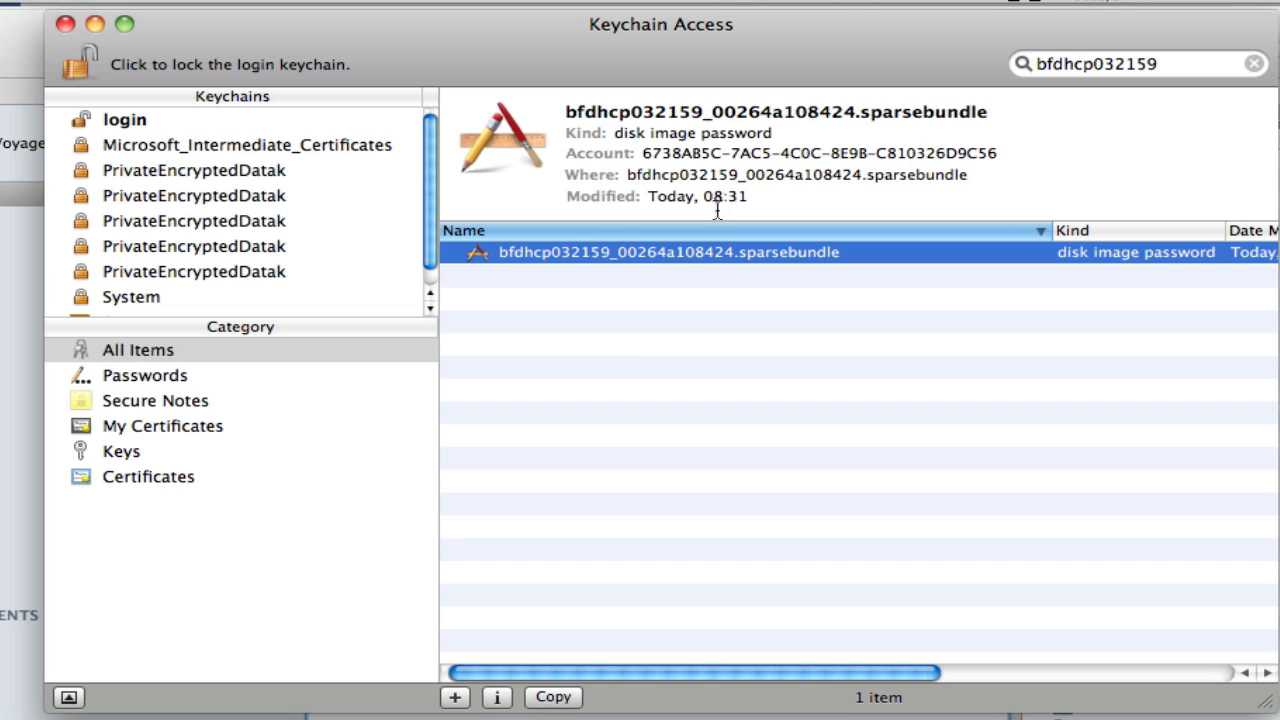
{"action": "left_click_drag", "start_coordinate": [655, 262], "coordinate": [229, 281]}
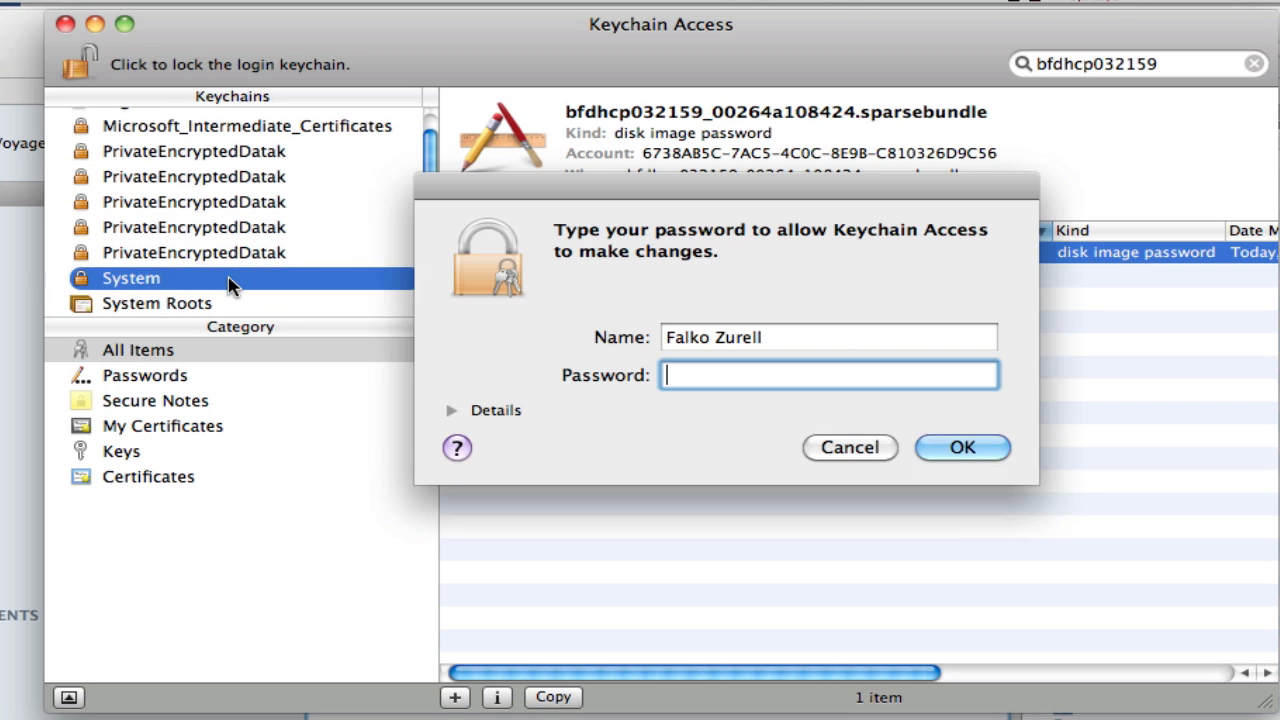
{"action": "type", "text": "••••••••"}
{"action": "key", "text": "Return"}
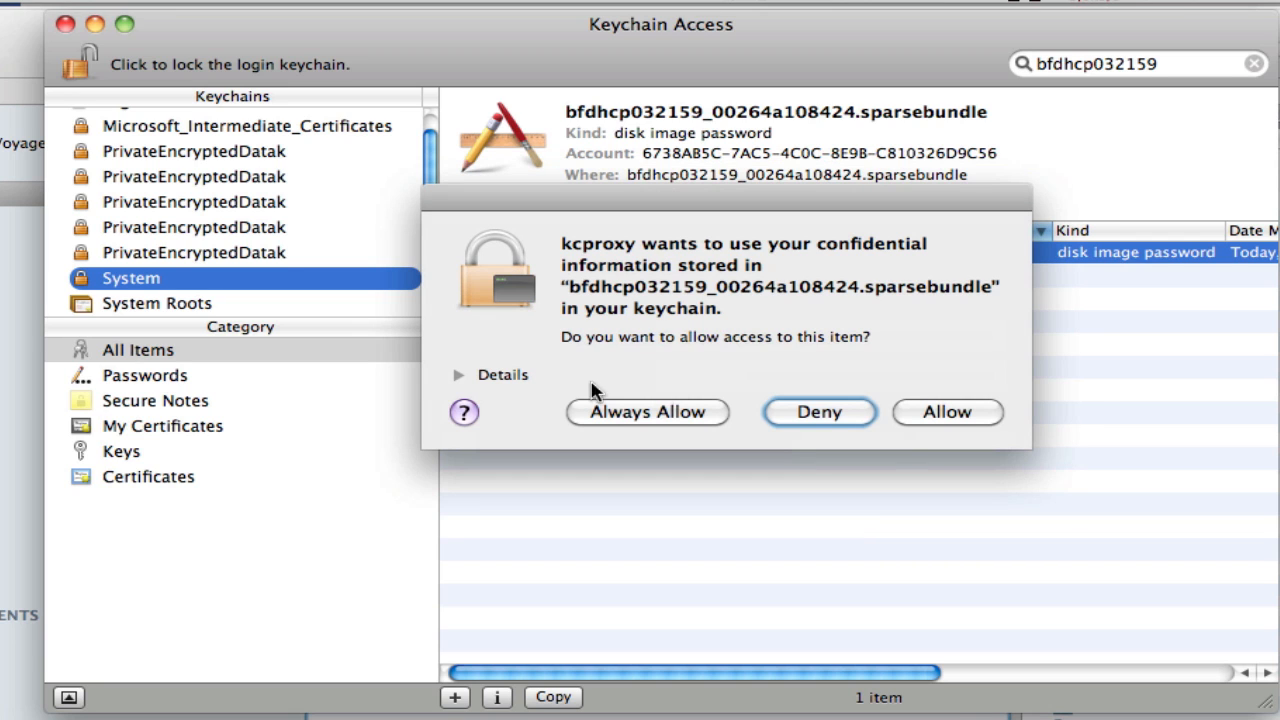
{"action": "left_click", "coordinate": [667, 418]}
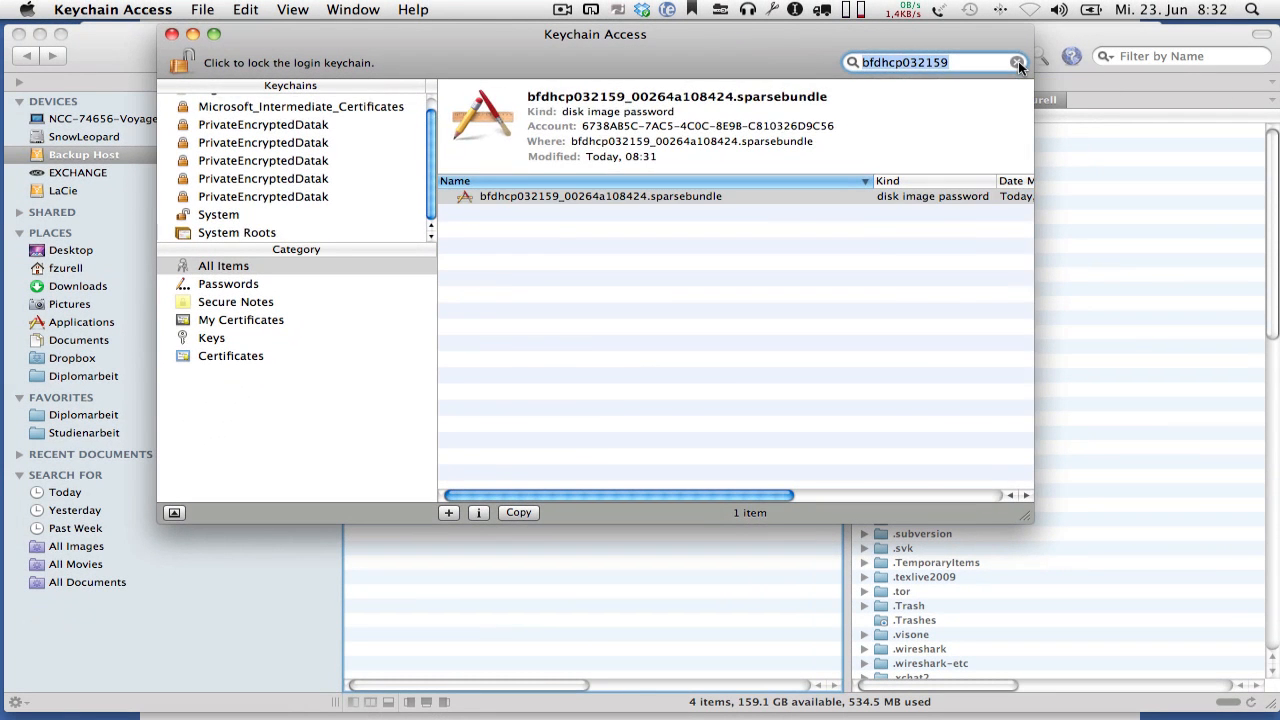
- Clear the keychain search and quit Keychain Access
{"action": "left_click", "coordinate": [1255, 64]}
{"action": "left_click", "coordinate": [113, 9]}
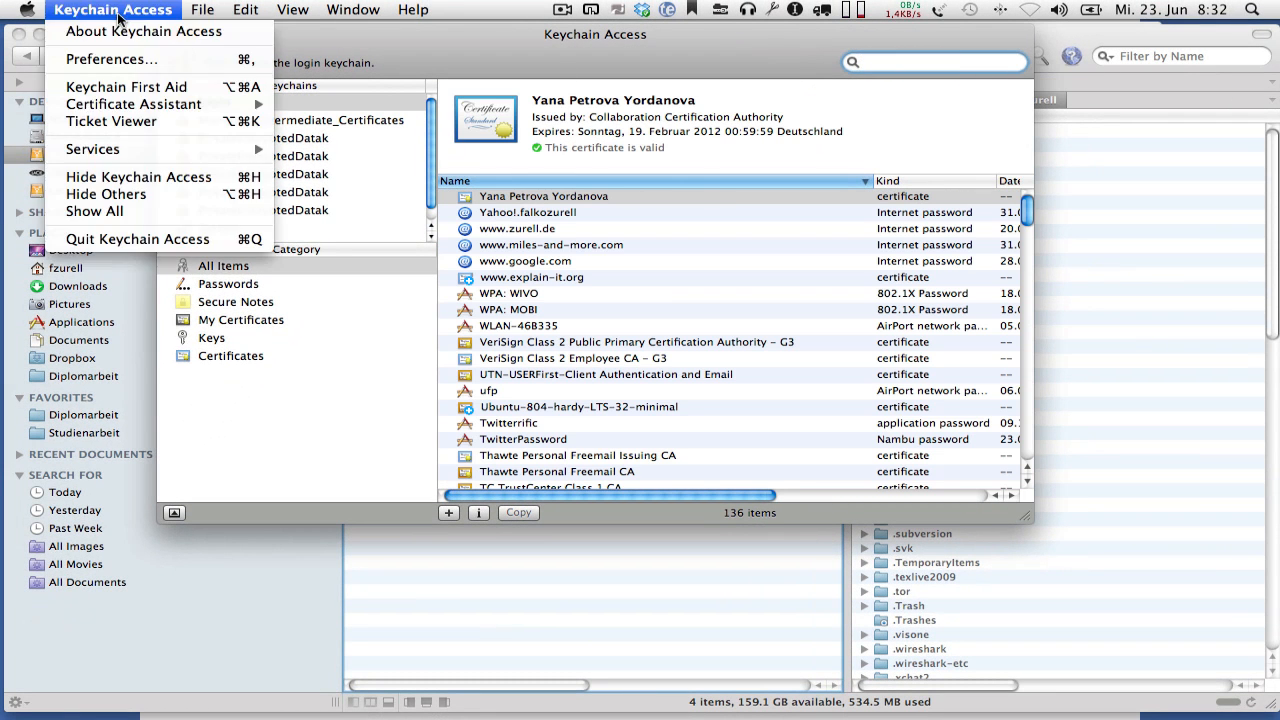
{"action": "left_click", "coordinate": [180, 240]}
- Open the Time Machine preferences in System Preferences and move the window so the sparse bundle's file name stays visible
{"action": "mouse_move", "coordinate": [10, 330]}
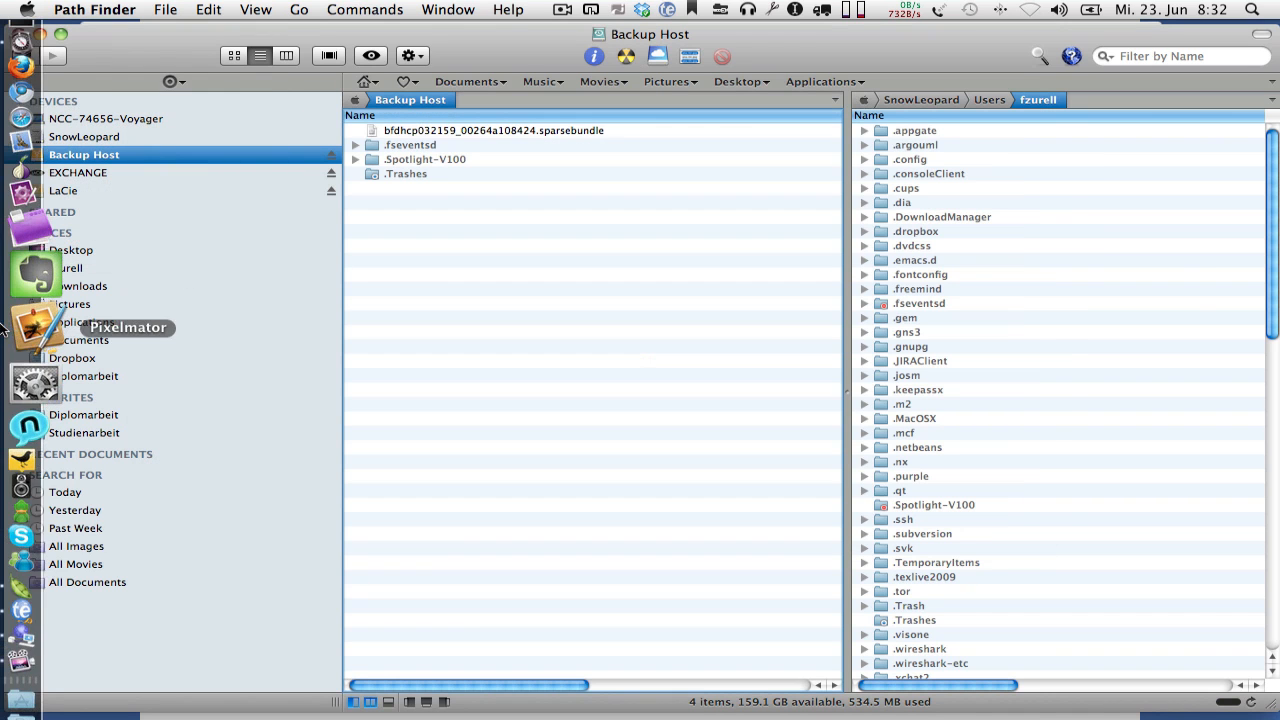
{"action": "right_click", "coordinate": [34, 355]}
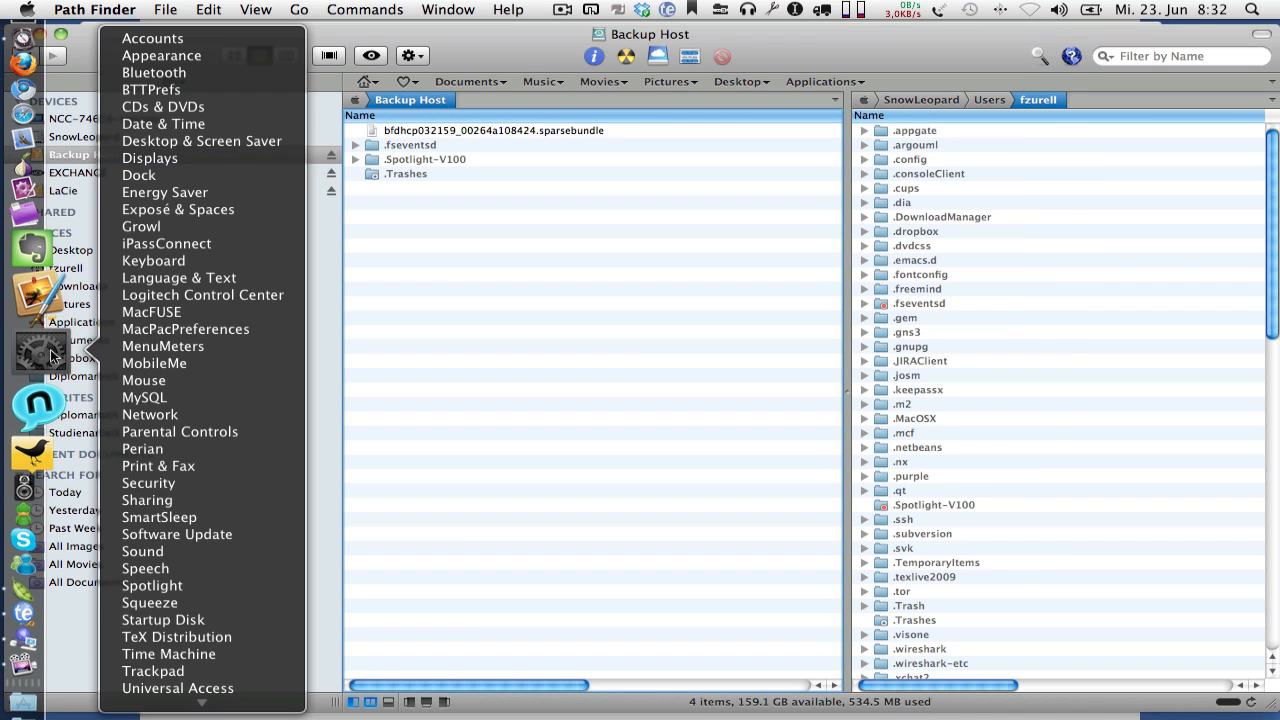
{"action": "left_click", "coordinate": [173, 653]}
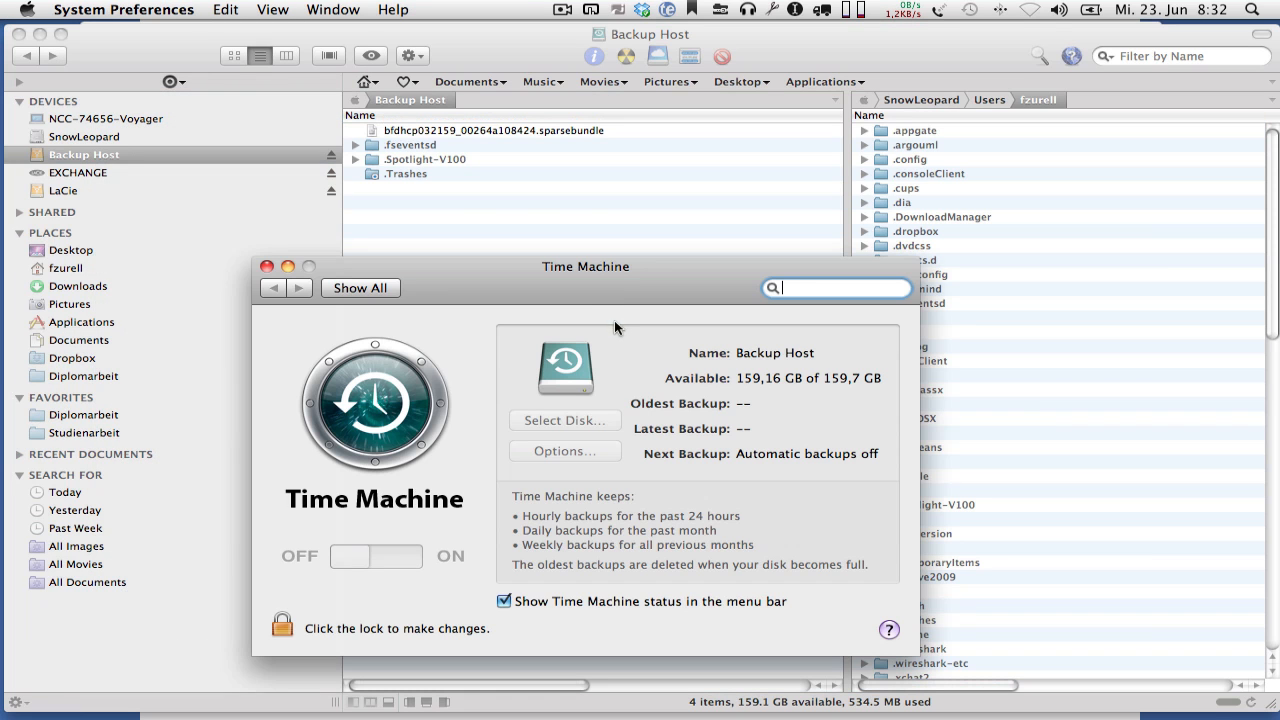
{"action": "left_click_drag", "start_coordinate": [617, 270], "coordinate": [775, 182]}
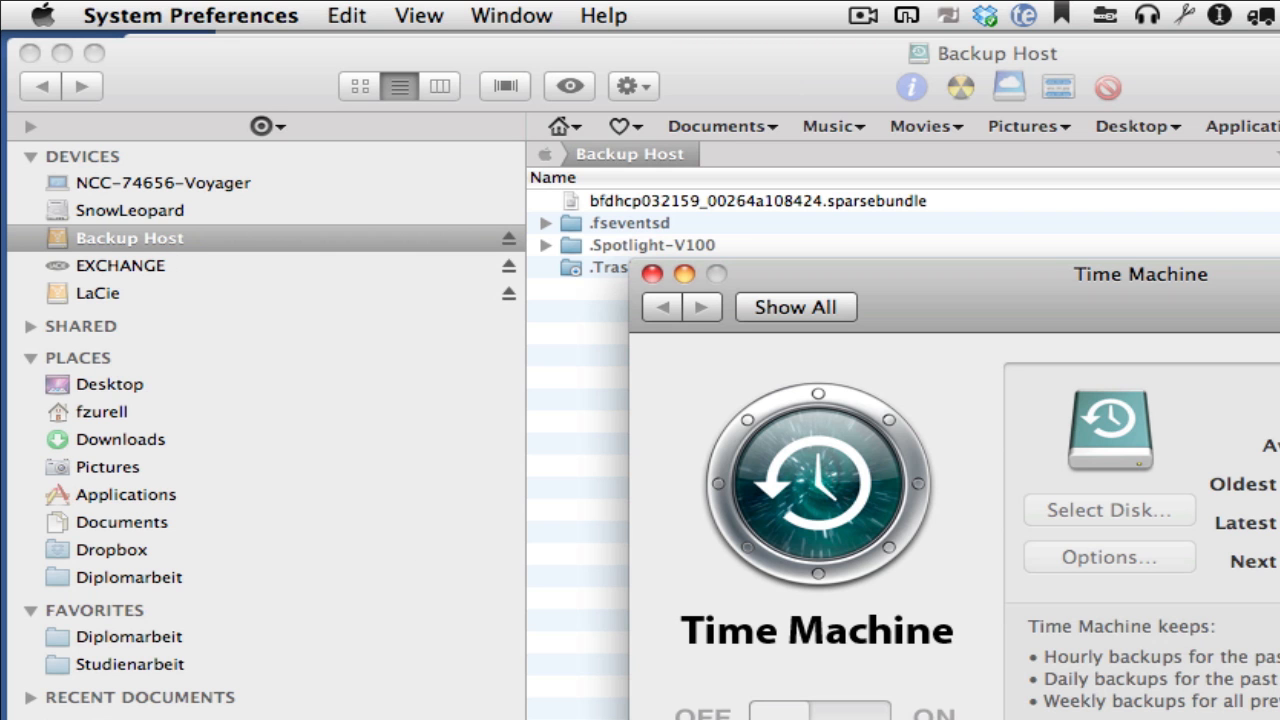
- Unlock the Time Machine settings with the account password and switch Time Machine on
{"action": "left_click", "coordinate": [440, 537]}
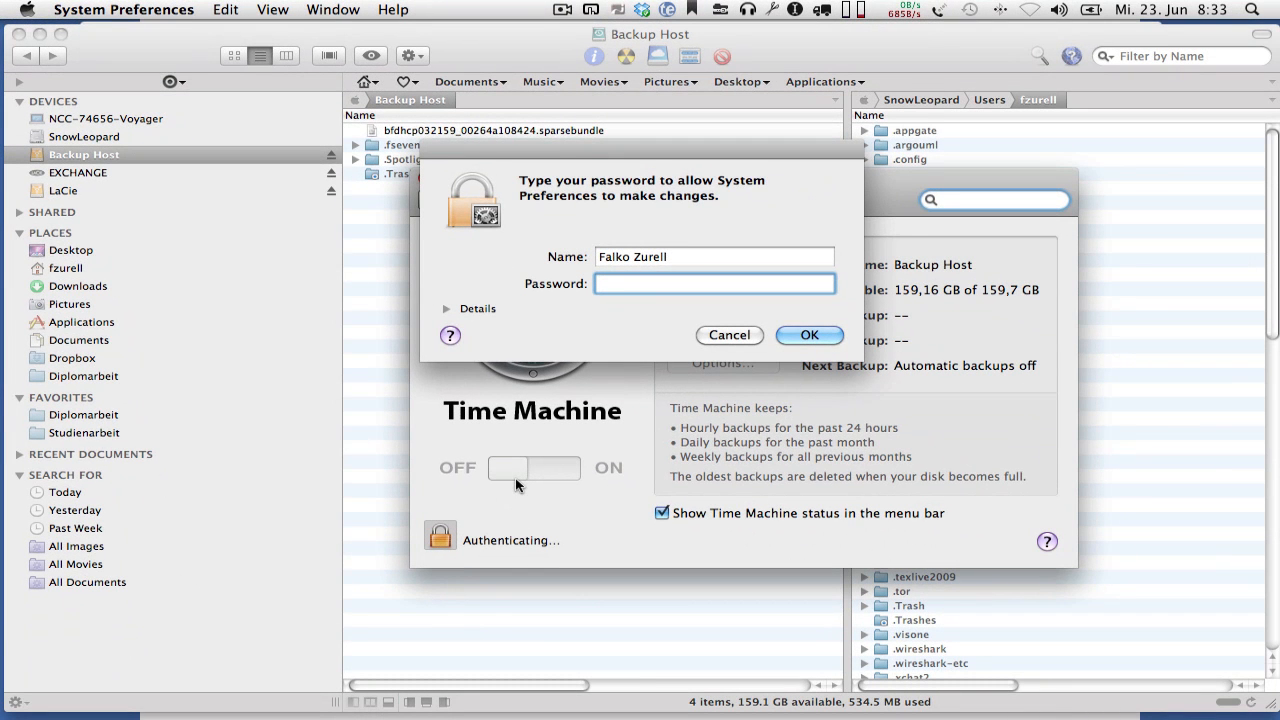
{"action": "type", "text": "*********"}
{"action": "key", "text": "Return"}
{"action": "left_click", "coordinate": [552, 472]}
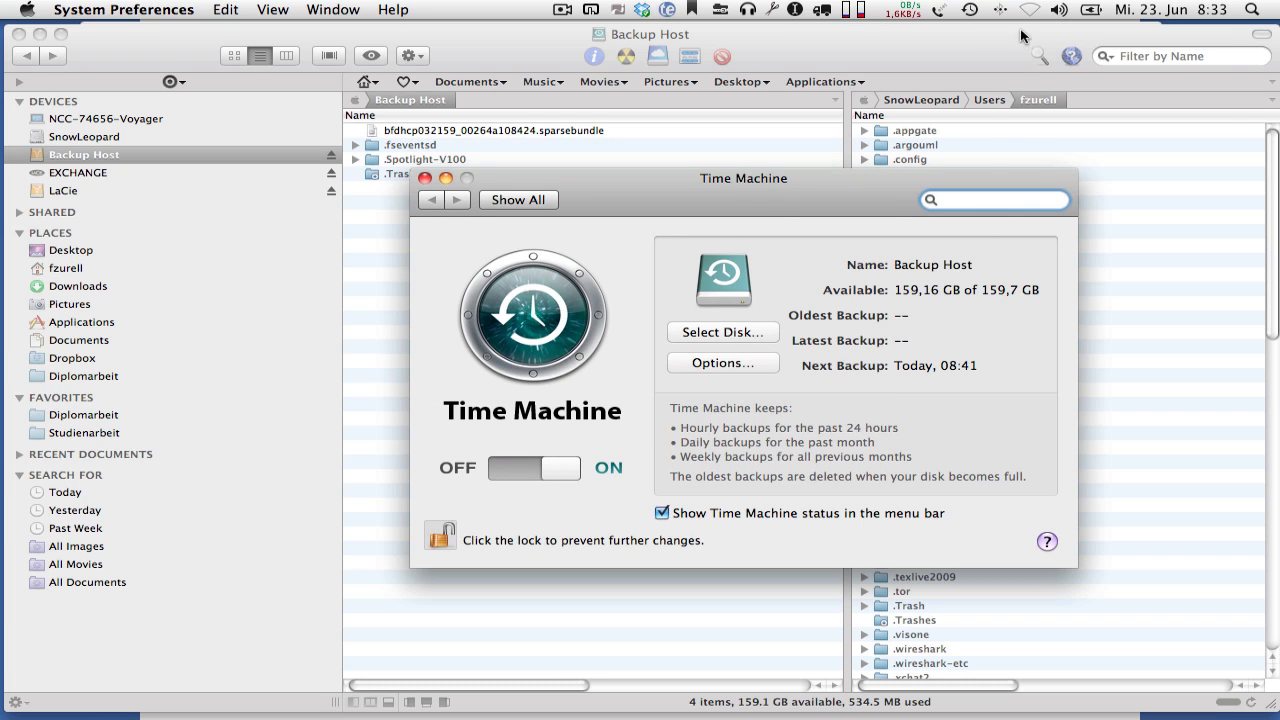
- Start a Time Machine backup to Backup Host immediately
{"action": "left_click", "coordinate": [972, 12]}
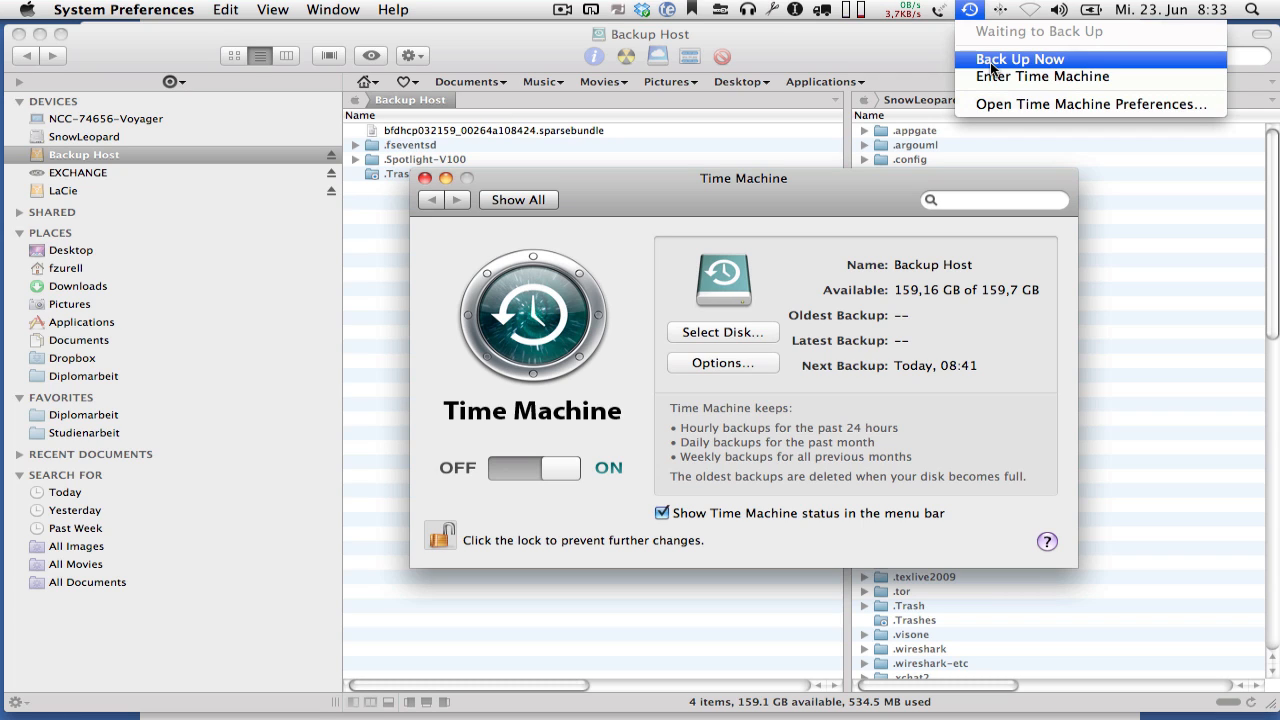
{"action": "left_click", "coordinate": [990, 62]}
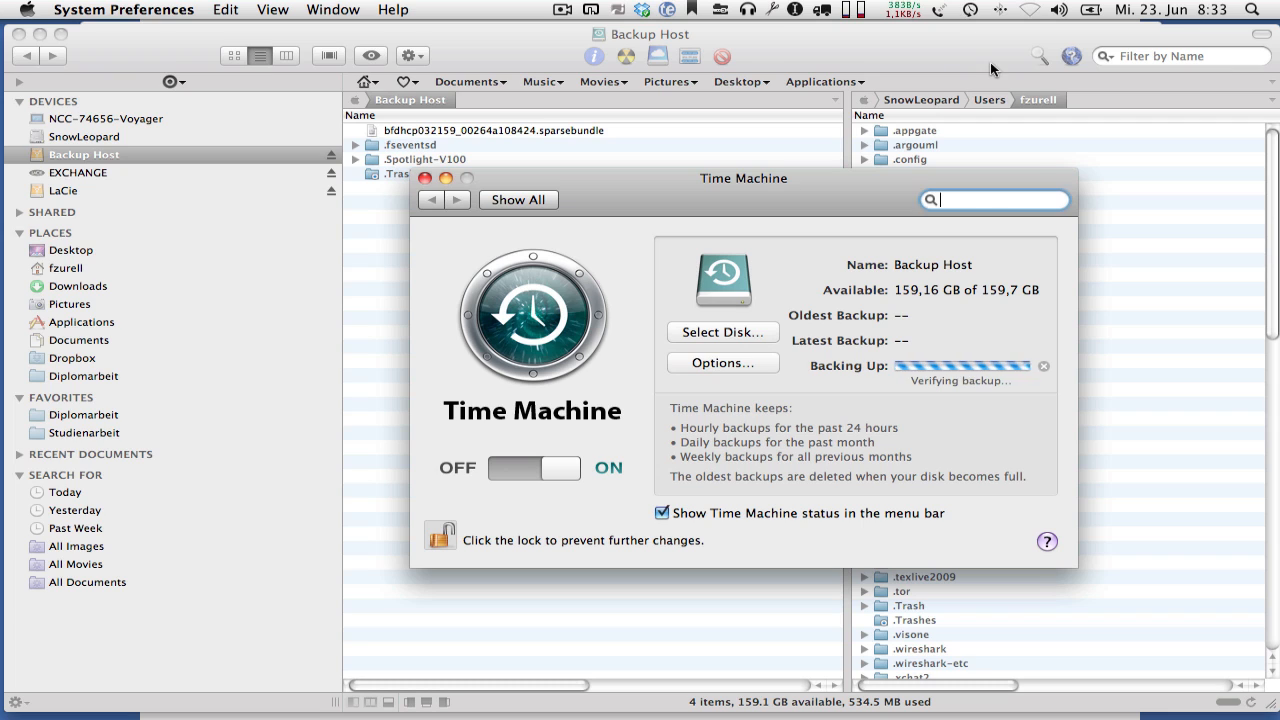